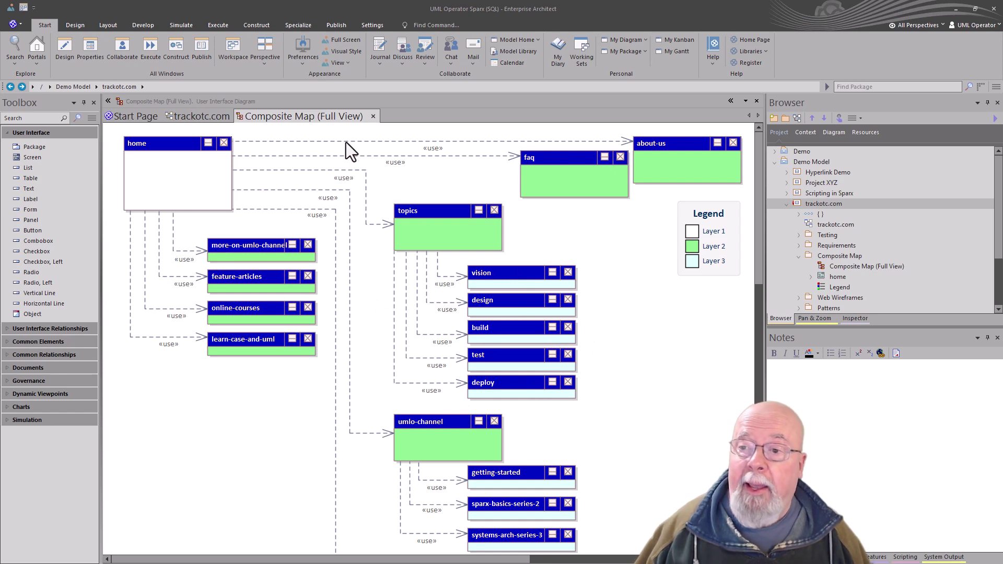
- Open the properties of the home screen element and view its linked requirements
double_click(199, 174)
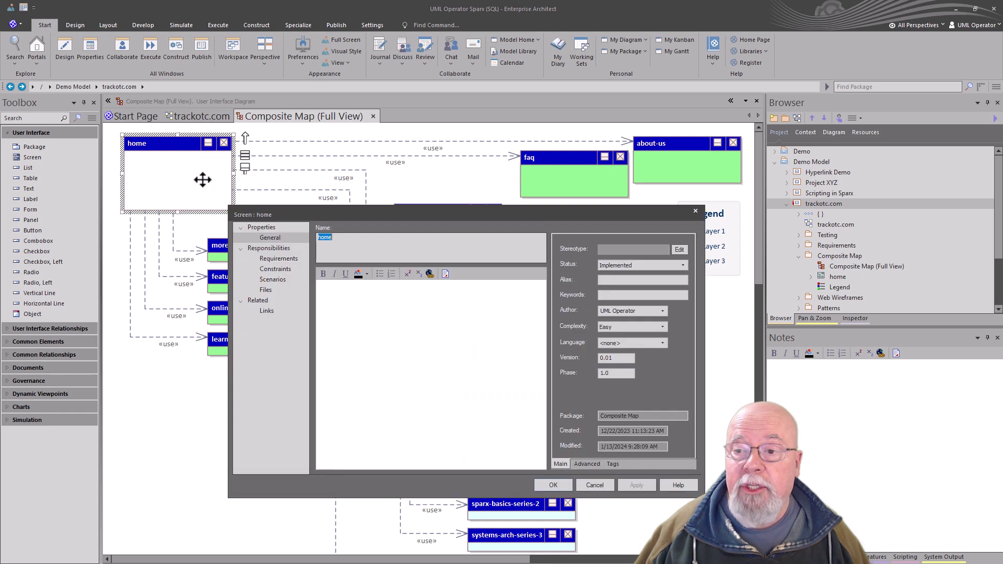
left_click(278, 258)
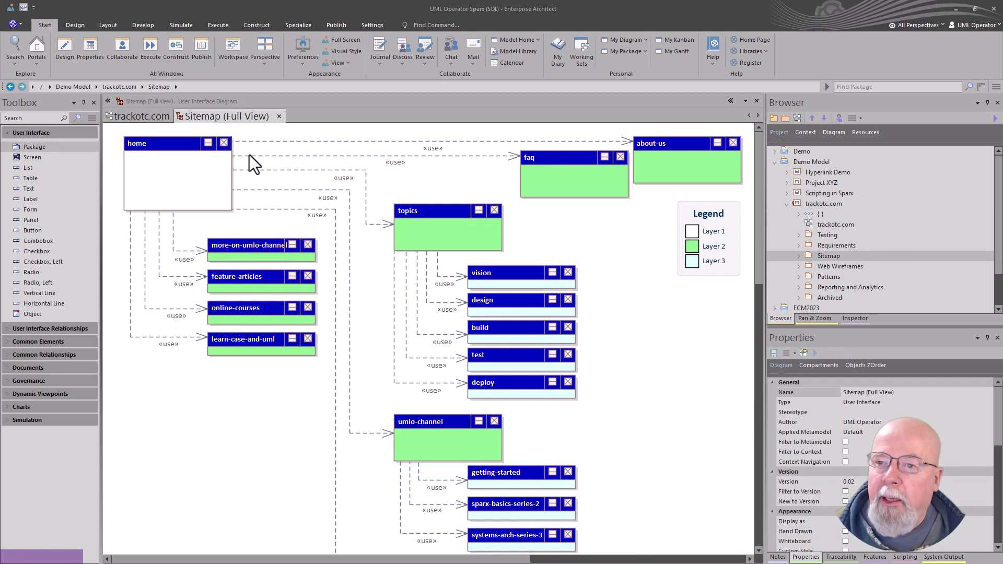
- Expand the Sitemap package under trackotc.com in the project tree
left_click(217, 118)
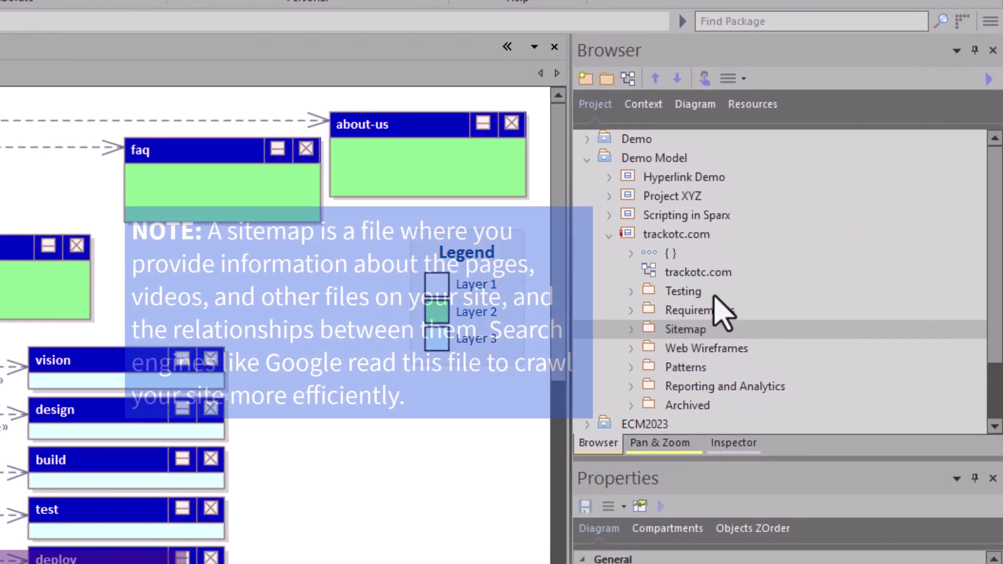
left_click(680, 329)
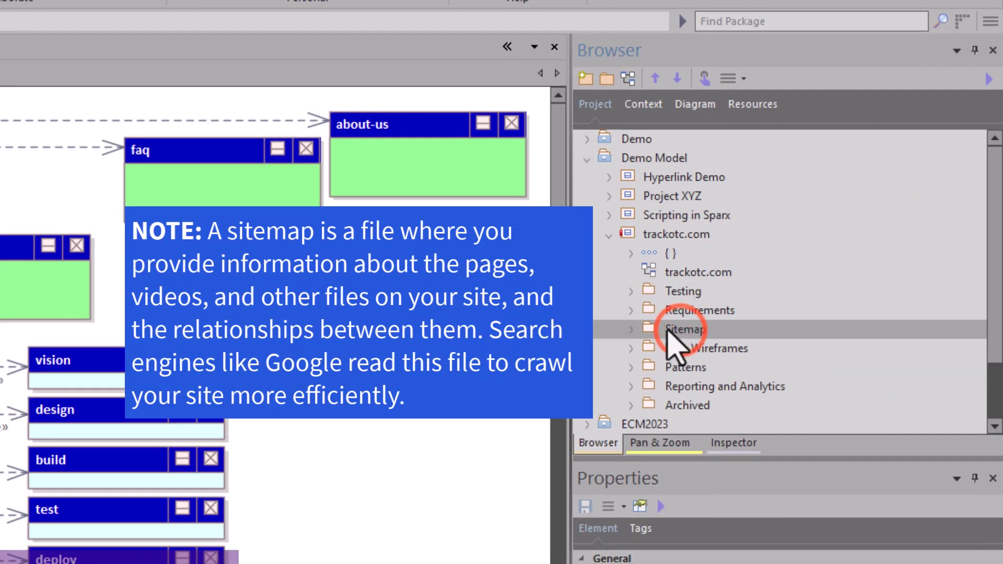
left_click(630, 329)
left_click(699, 329)
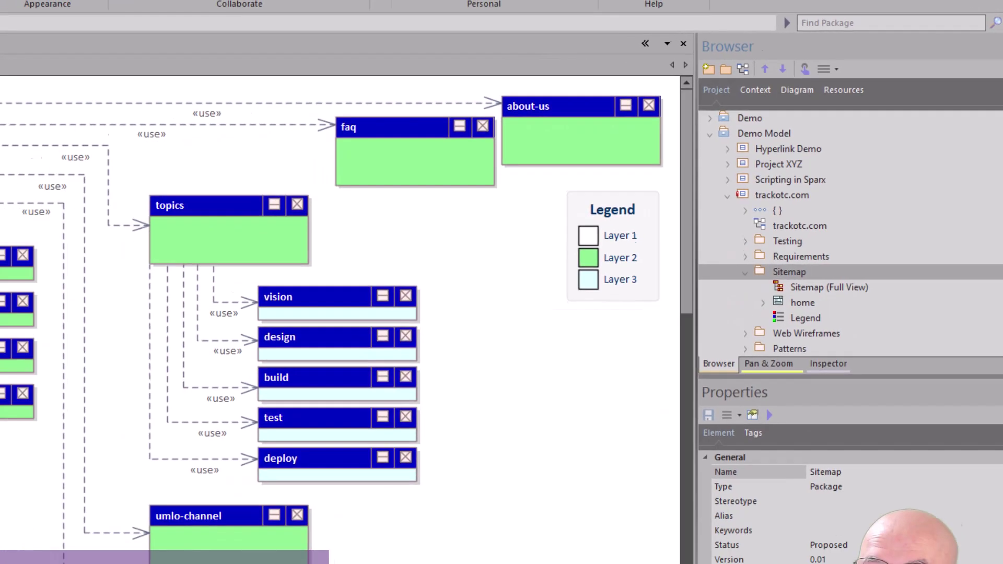
- Switch to the trackotc.com diagram and inspect the alias of the Sitemap navigation cell
left_click(56, 59)
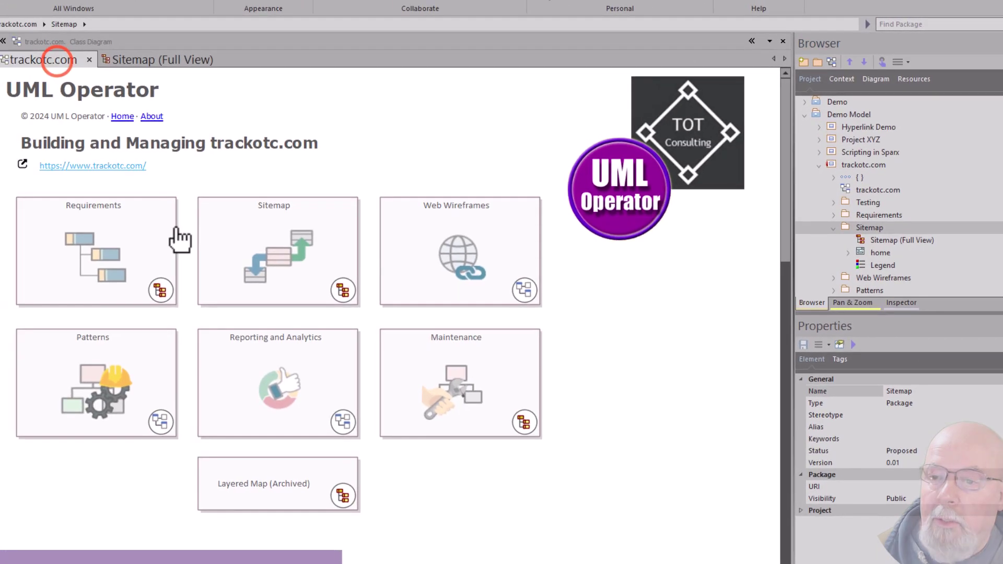
left_click(264, 257)
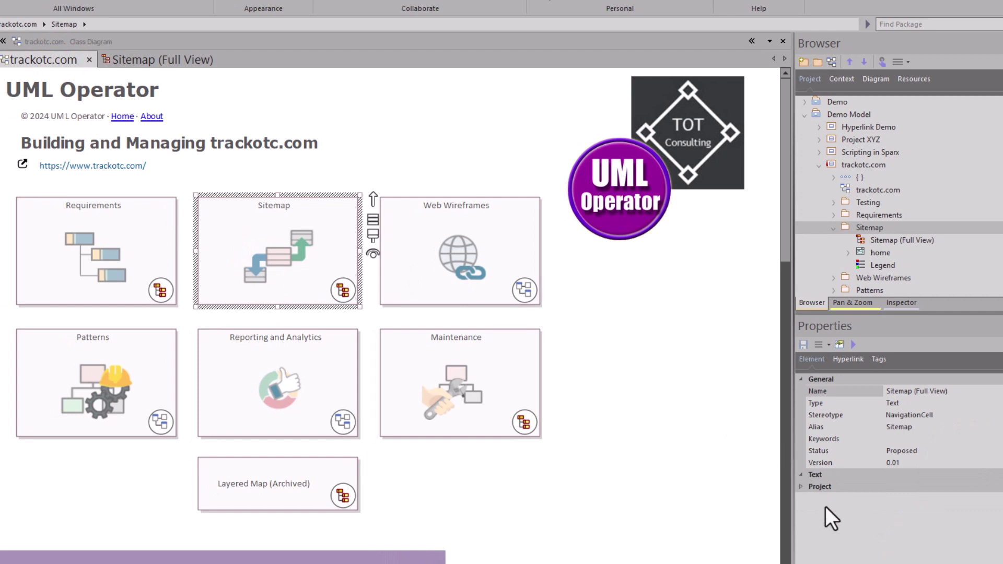
left_click(923, 428)
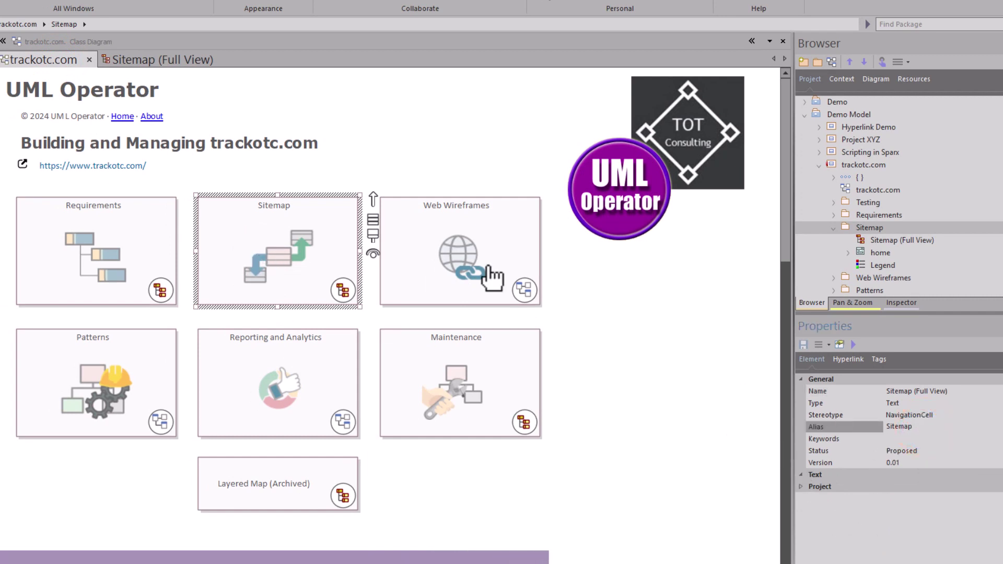
left_click(894, 430)
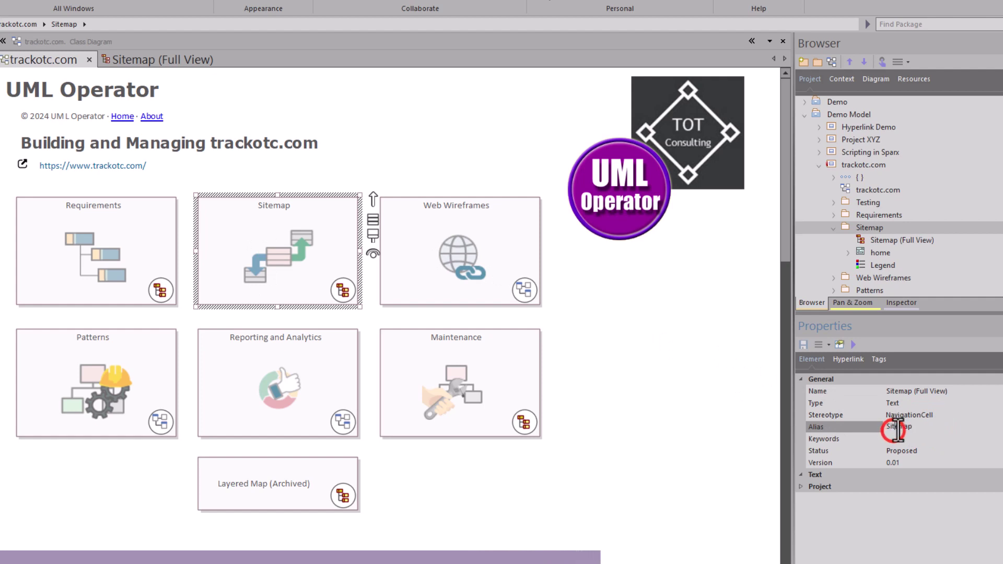
double_click(912, 426)
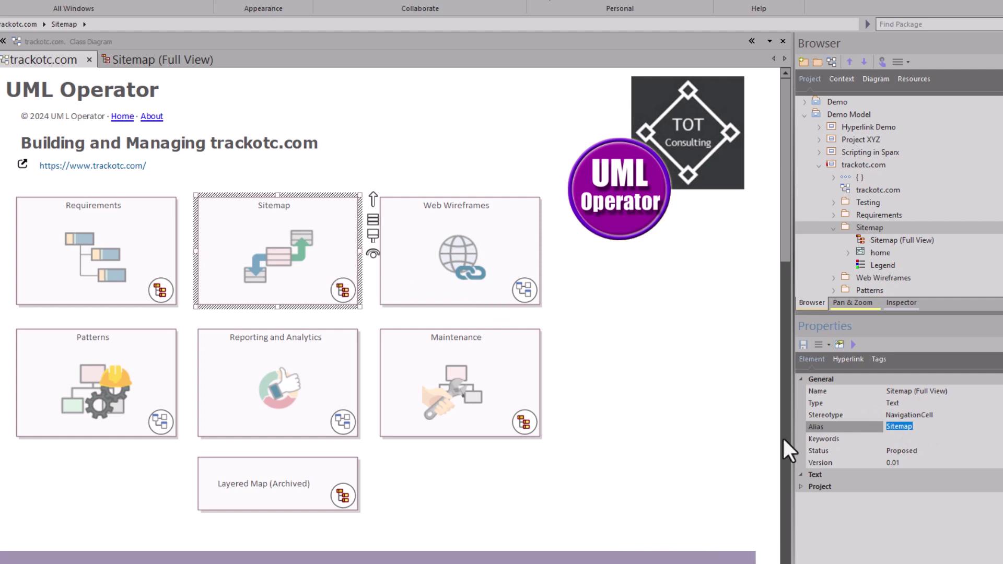
left_click(651, 510)
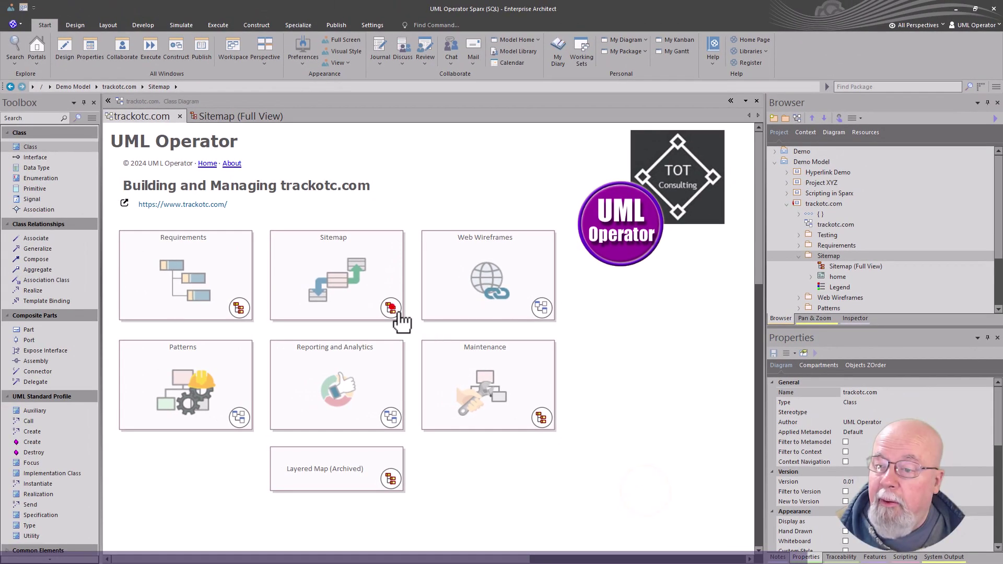
- Preview the sitemap diagram from the Sitemap navigation cell and close the preview
left_click(392, 308)
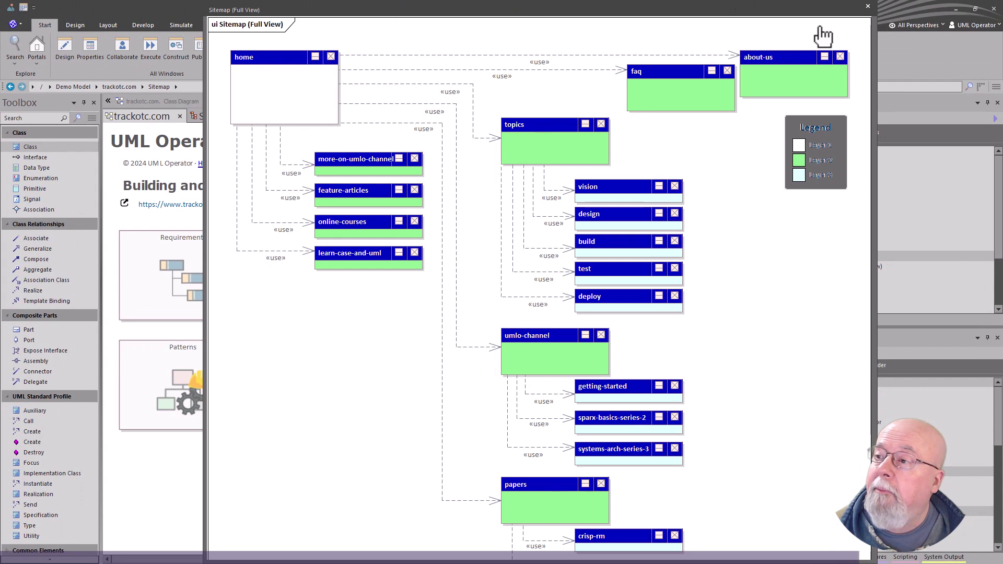
left_click(868, 7)
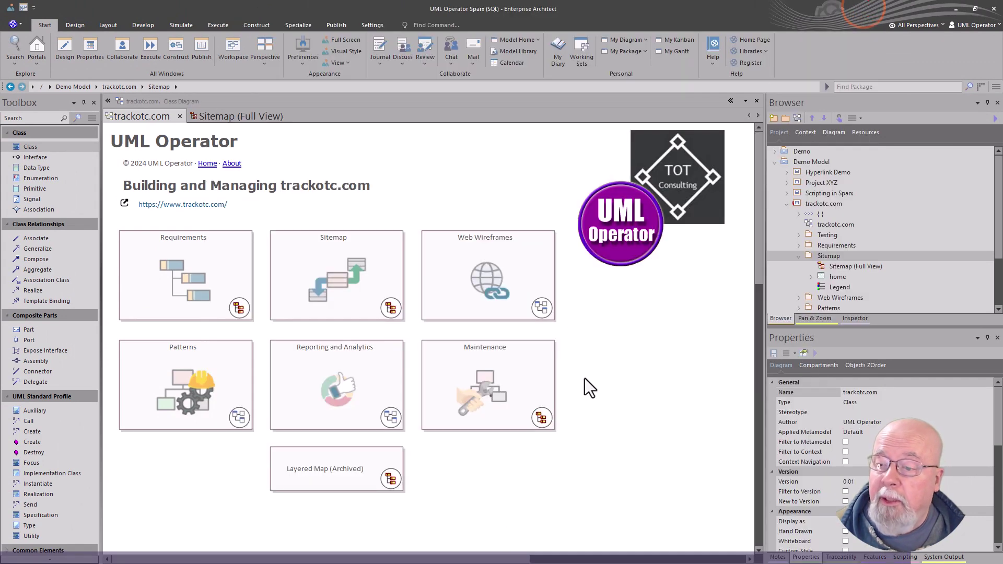
left_click(574, 474)
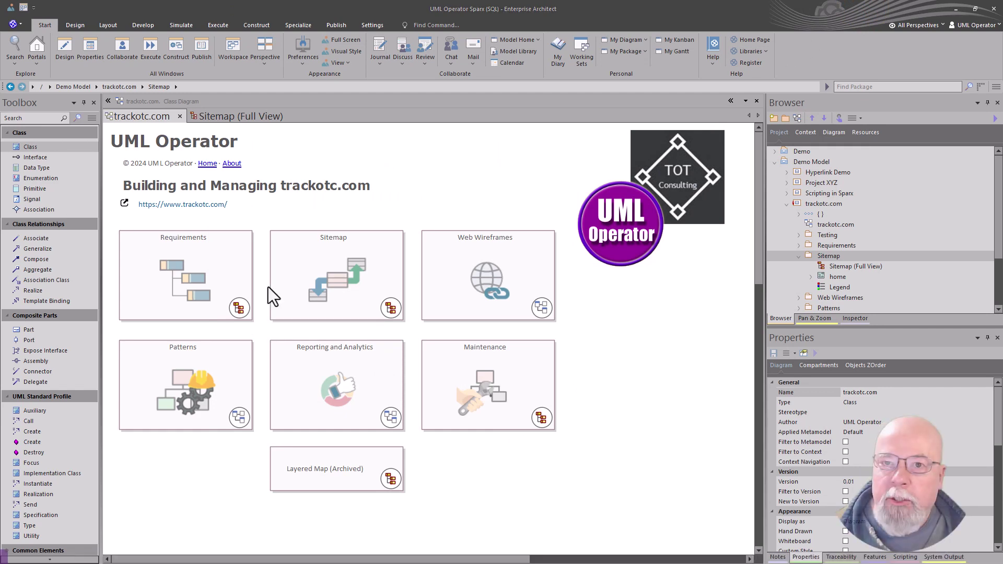
- Preview the Requirements diagram and the Sitemap diagram from their navigation cells, closing each preview
left_click(238, 309)
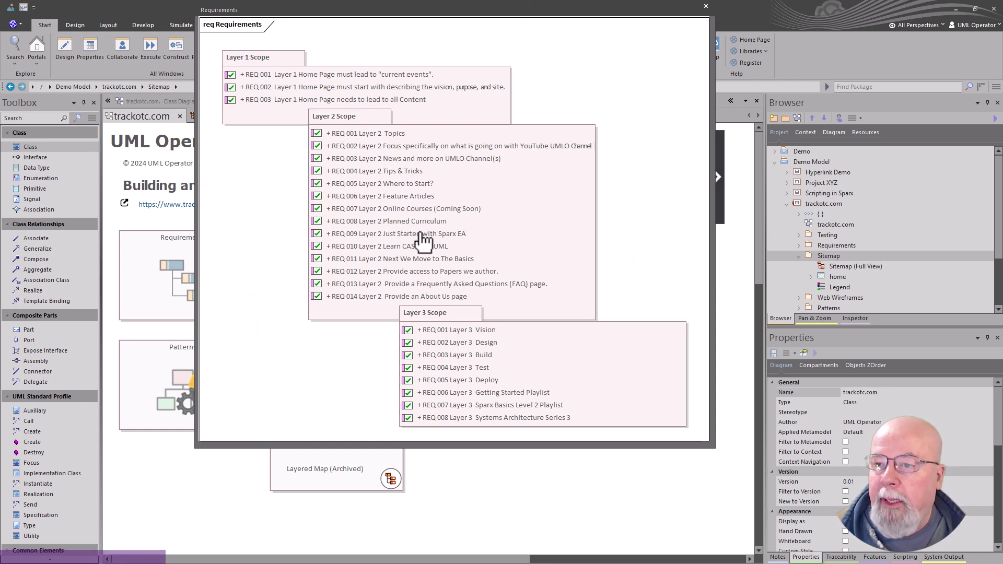
left_click(706, 6)
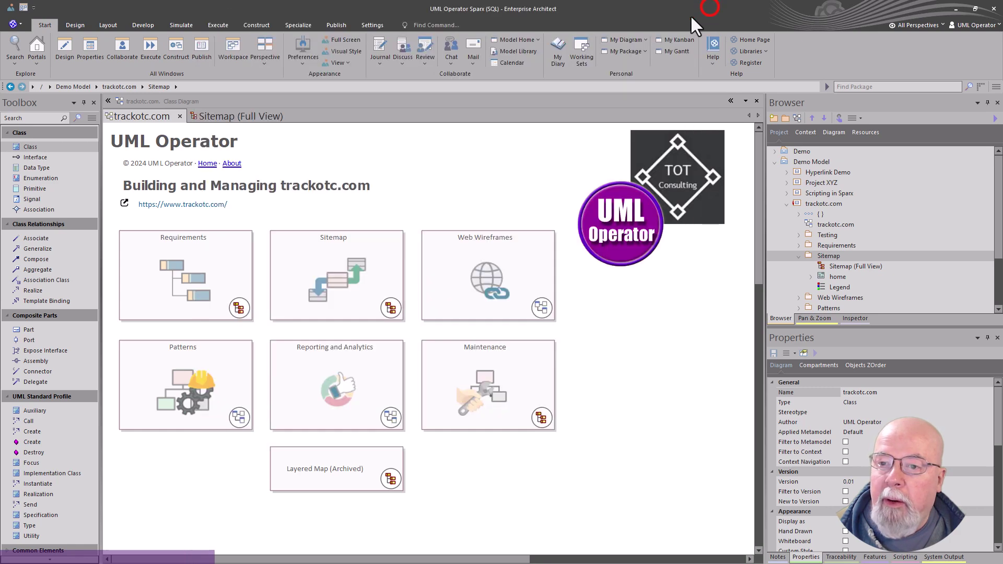
left_click(391, 308)
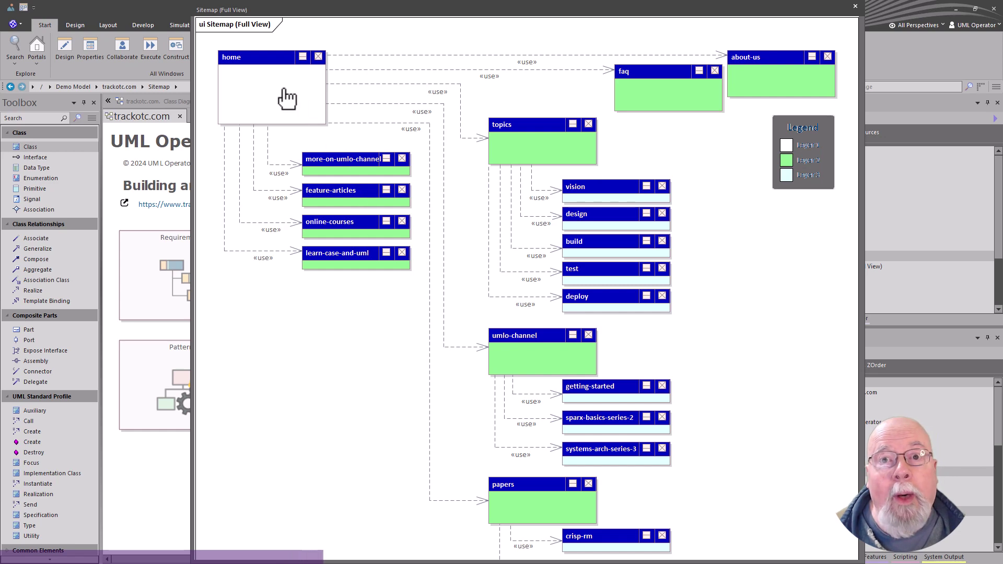
left_click(855, 6)
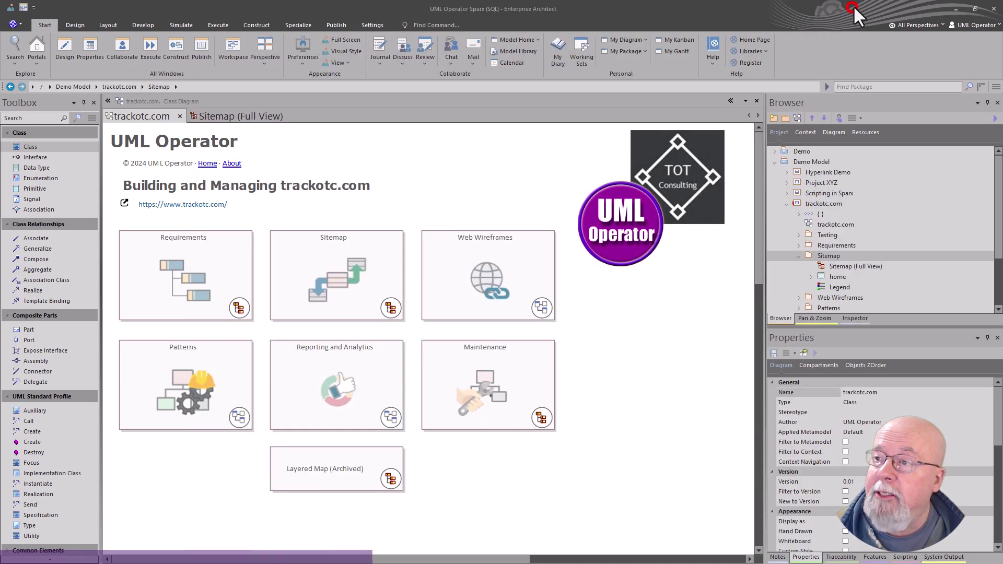
- In the Sitemap (Full View) diagram, open the home screen's properties and review its requirements REQ 001 to REQ 003
left_click(227, 116)
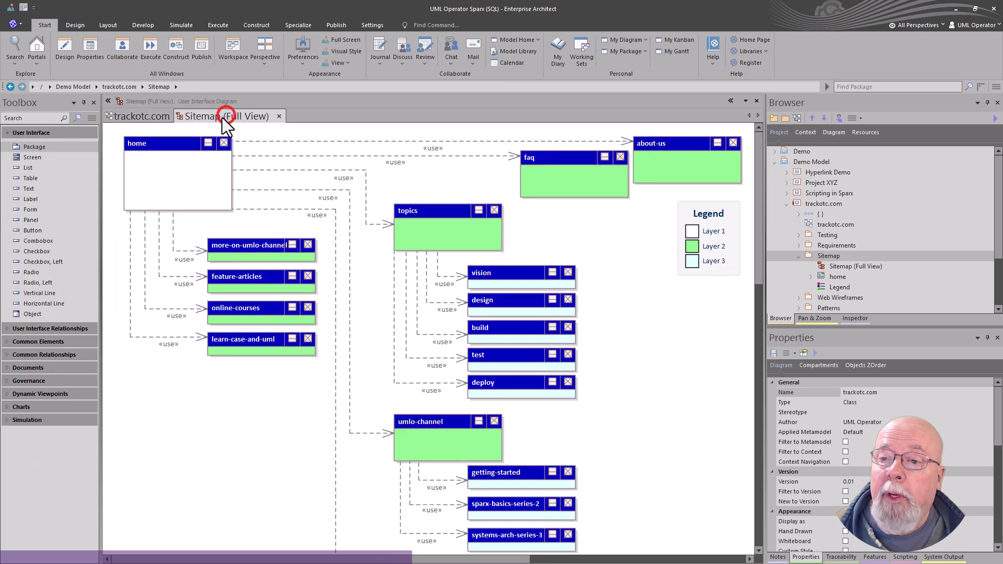
double_click(177, 169)
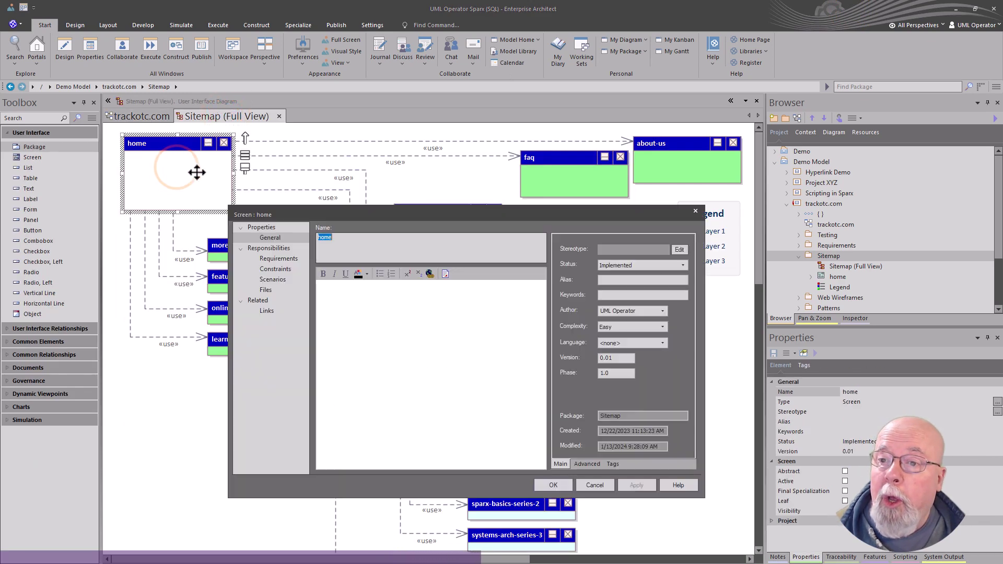
left_click(272, 257)
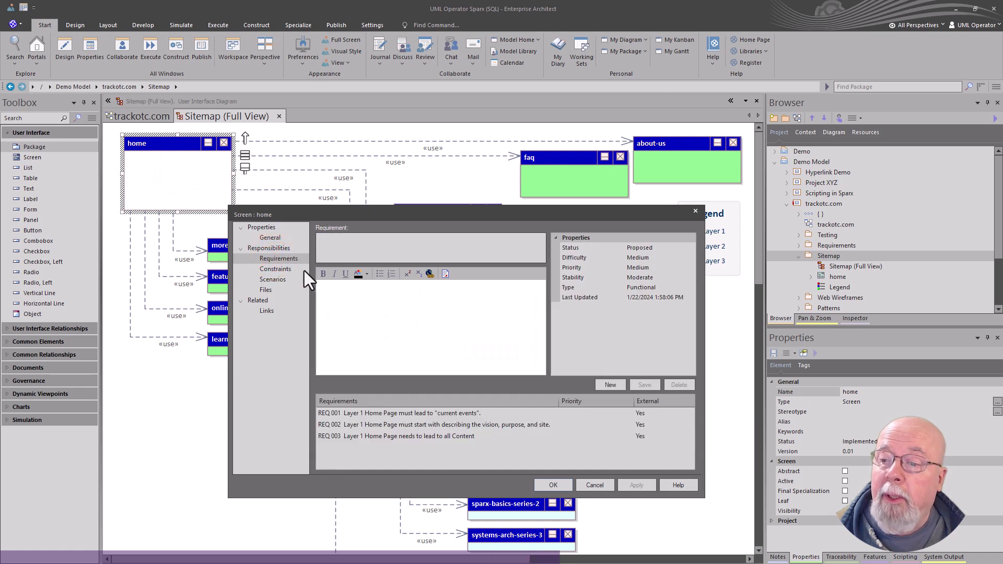
left_click(353, 411)
left_click(352, 424)
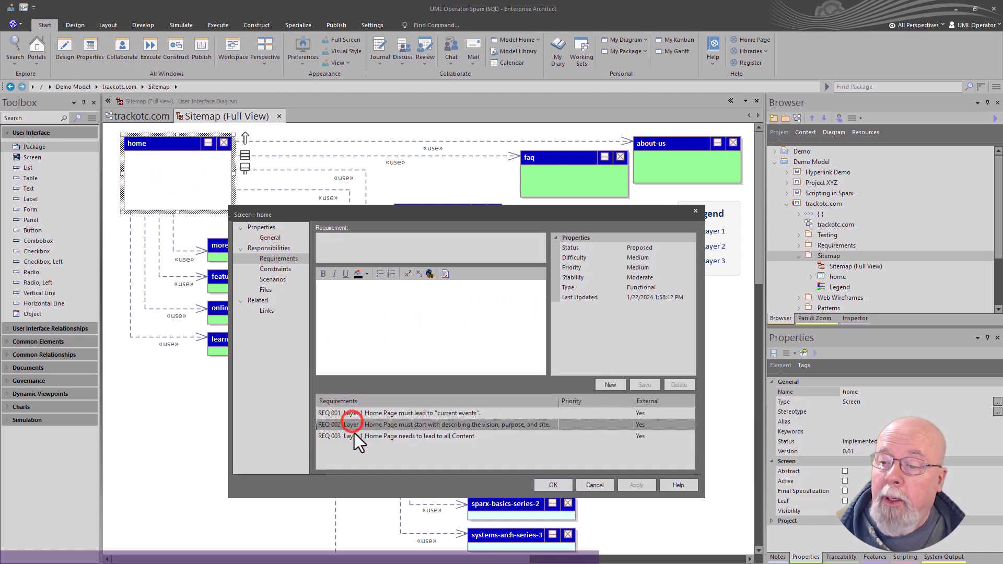
left_click(354, 435)
left_click(356, 424)
left_click(359, 413)
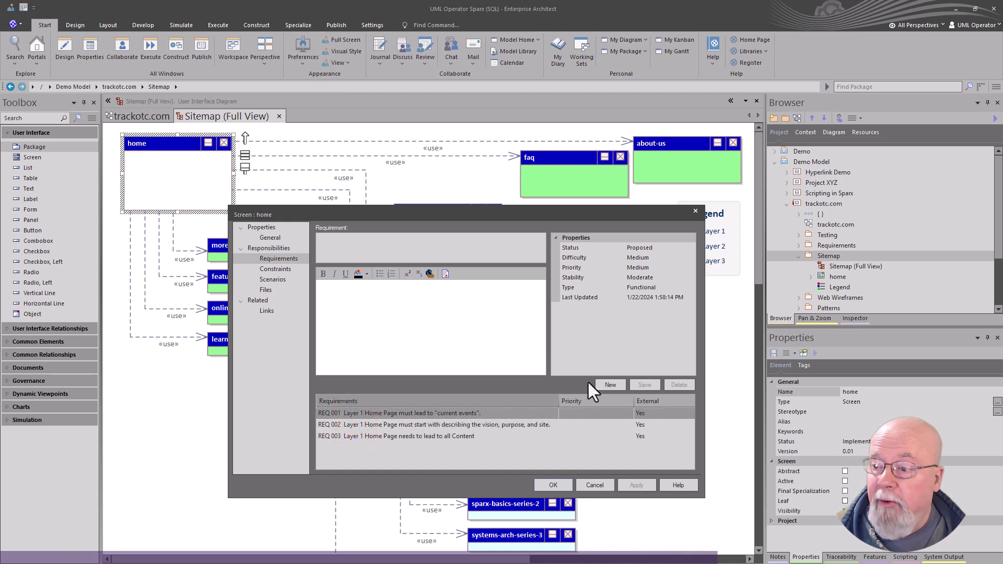
- Check the options available for external requirement REQ 001 and cancel the home screen's properties
right_click(639, 415)
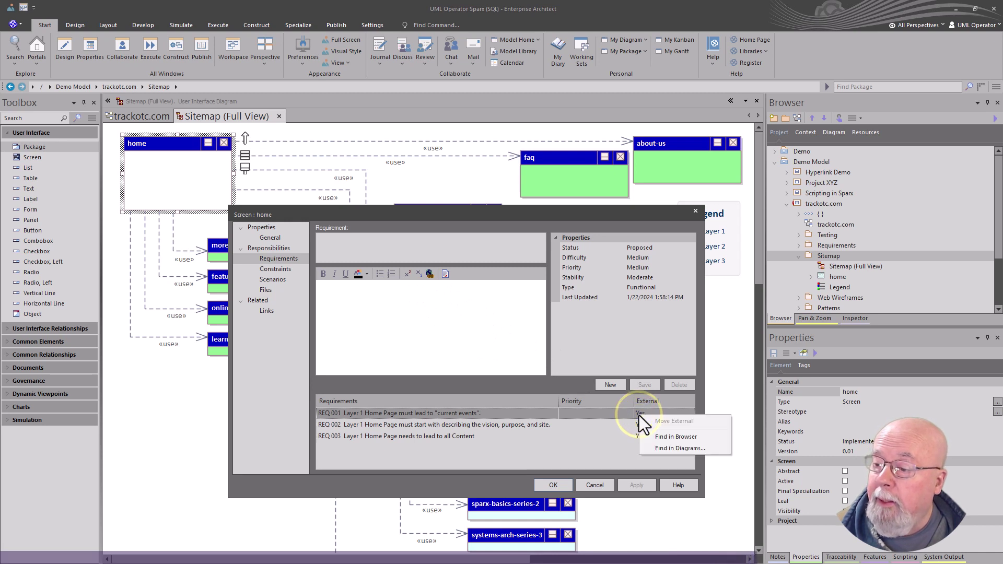
left_click(500, 415)
left_click(591, 485)
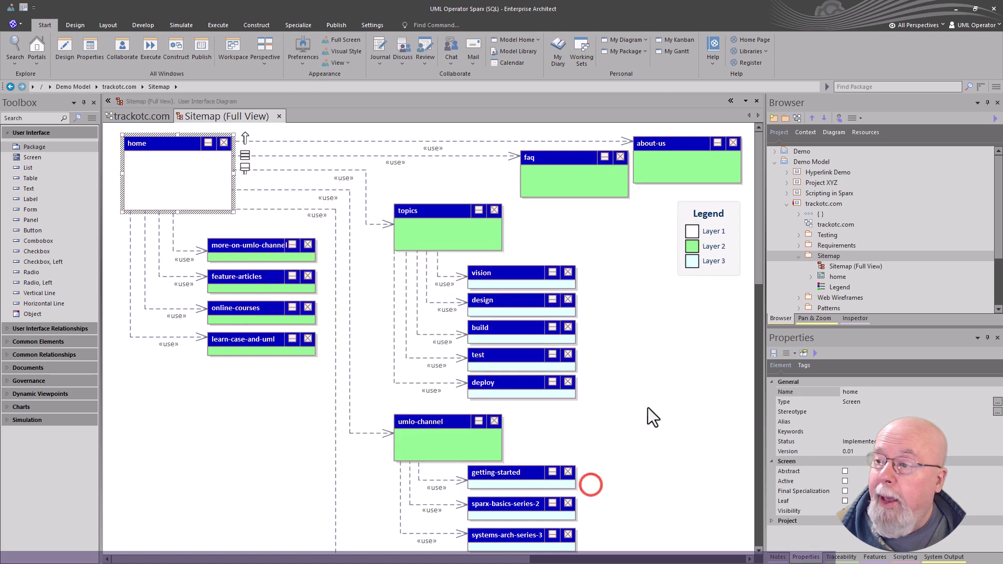
- Expand the Requirements package and its Layer 1 Scope in the project tree, and select the Requirements diagram
left_click(798, 245)
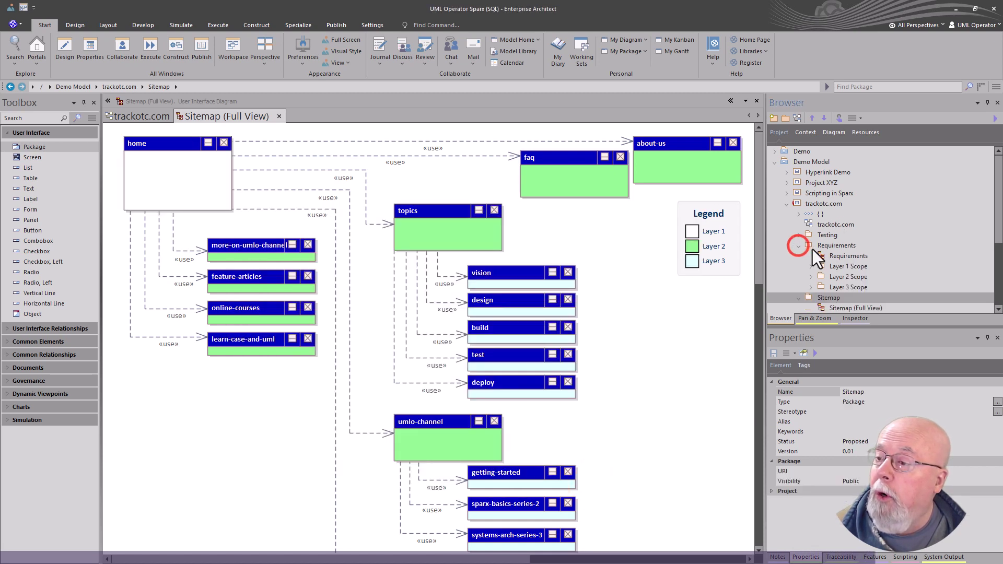
left_click(811, 266)
scroll(837, 274, "down", 2)
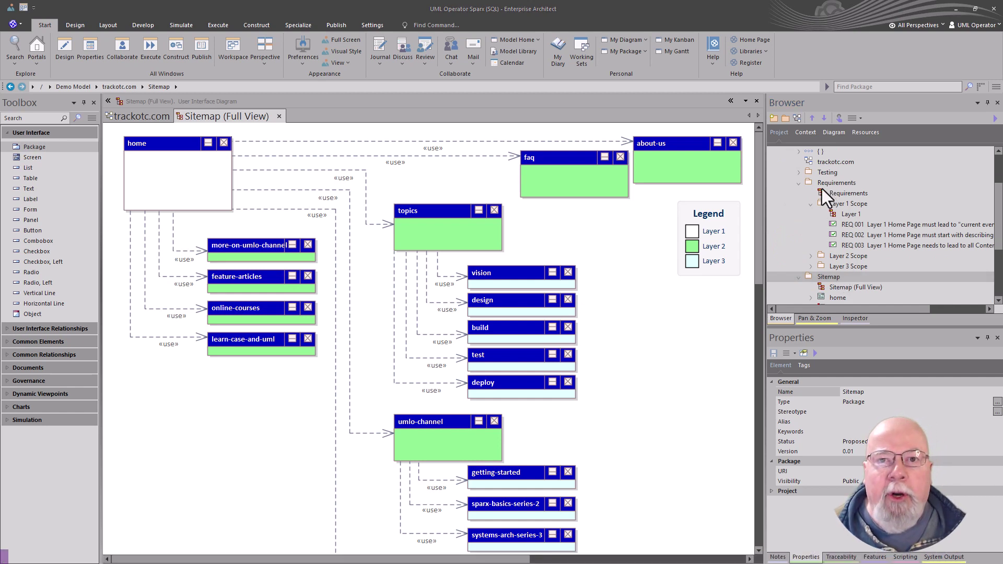
left_click(836, 194)
scroll(843, 194, "up", 1)
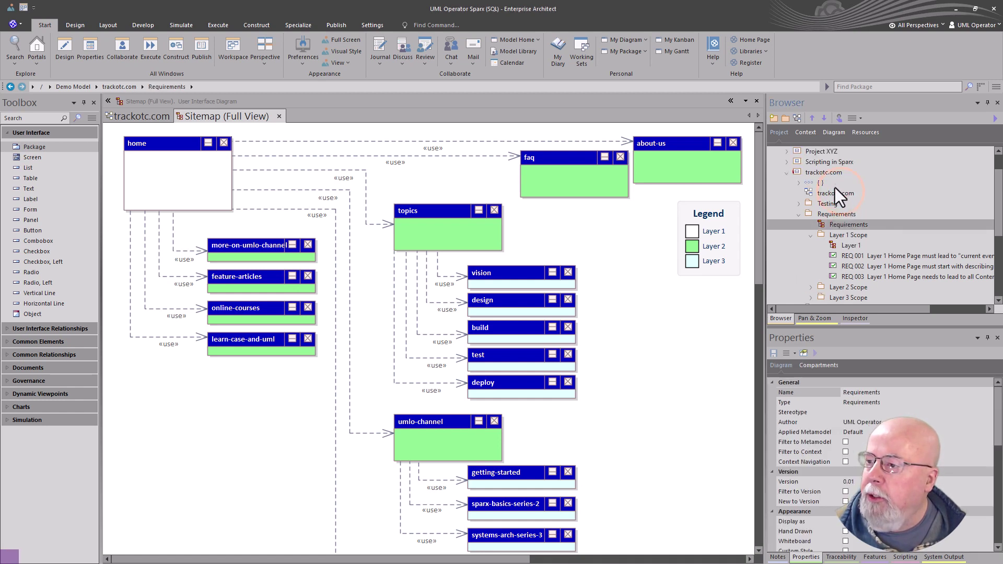
- Create a new baseline of the trackotc.com package with version 0.04 and close the baselines manager
left_click(816, 171)
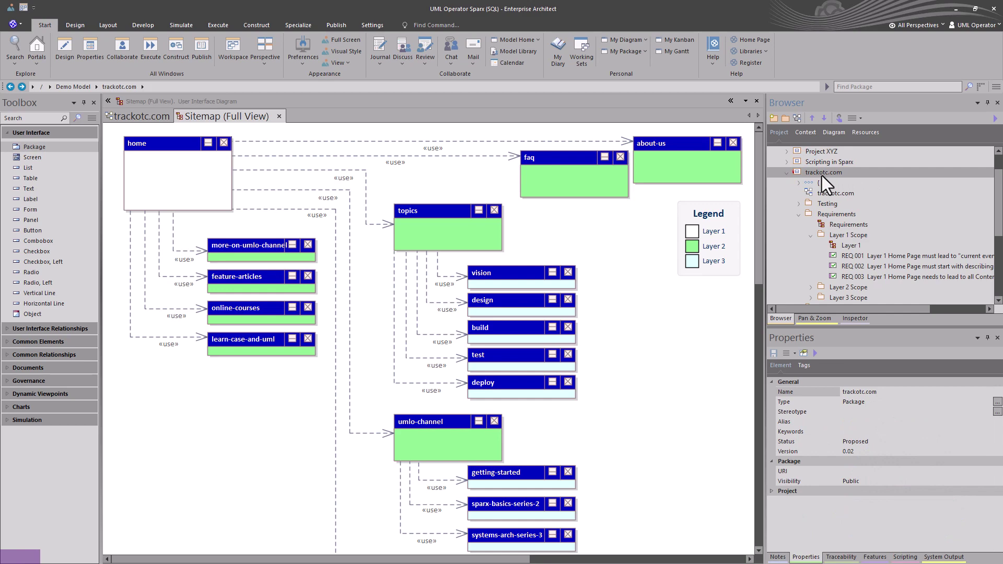
key("ctrl+alt+b")
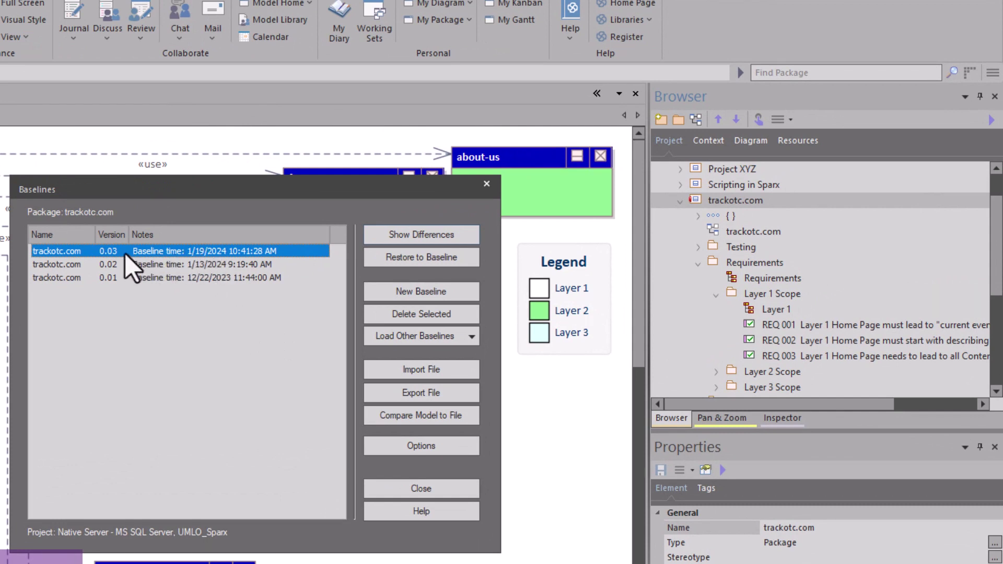
left_click(391, 289)
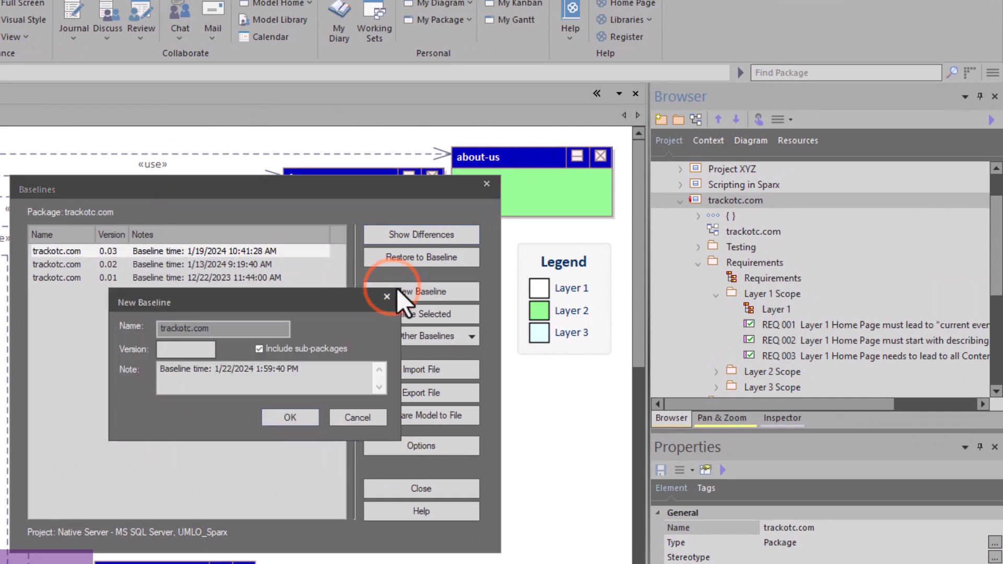
type("0.04")
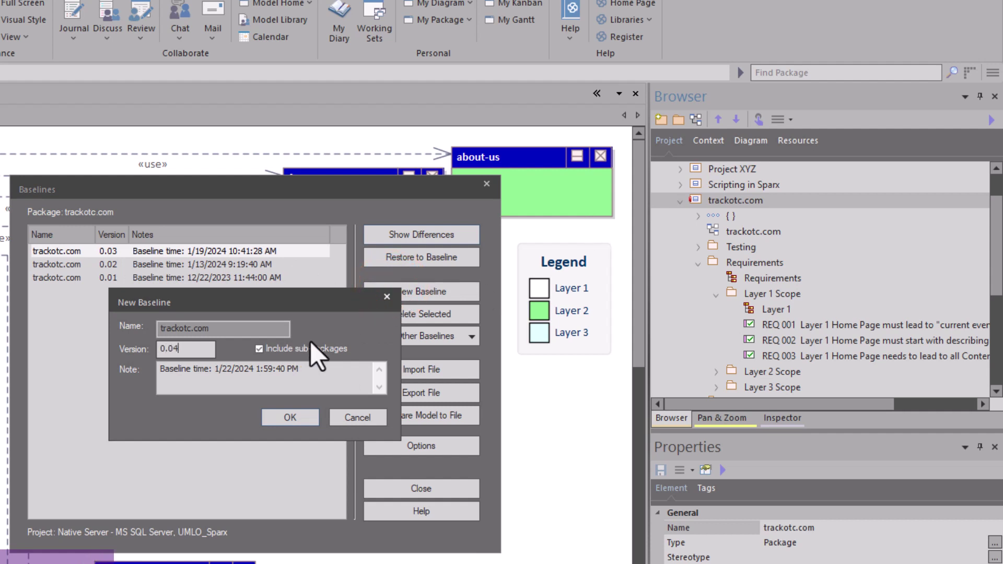
left_click_drag(311, 369, 123, 386)
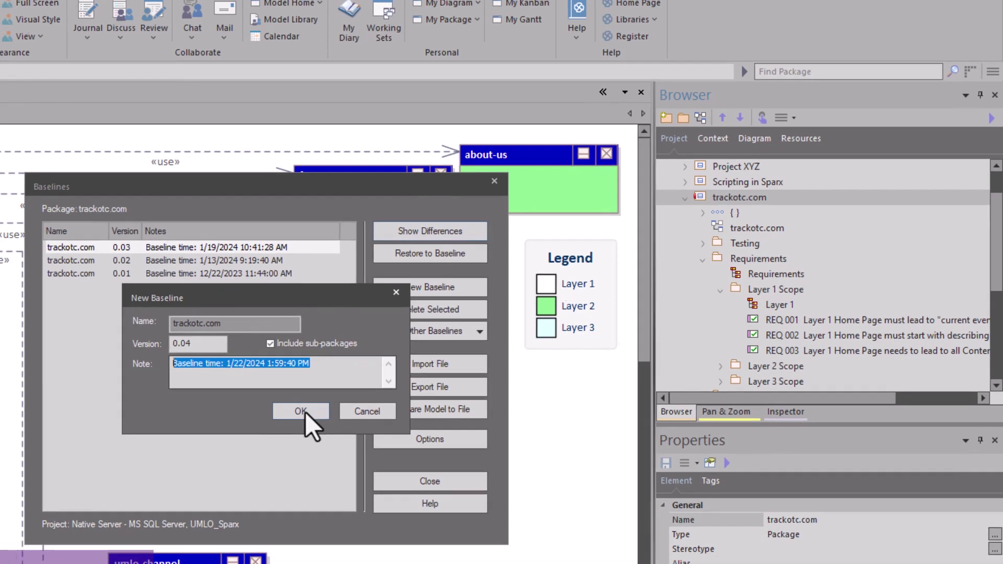
left_click(294, 418)
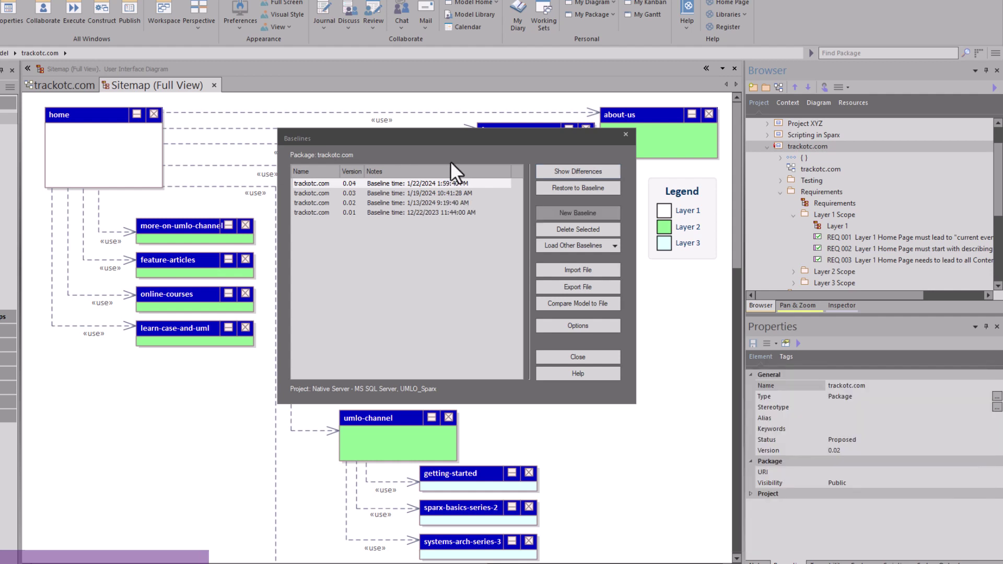
left_click(584, 356)
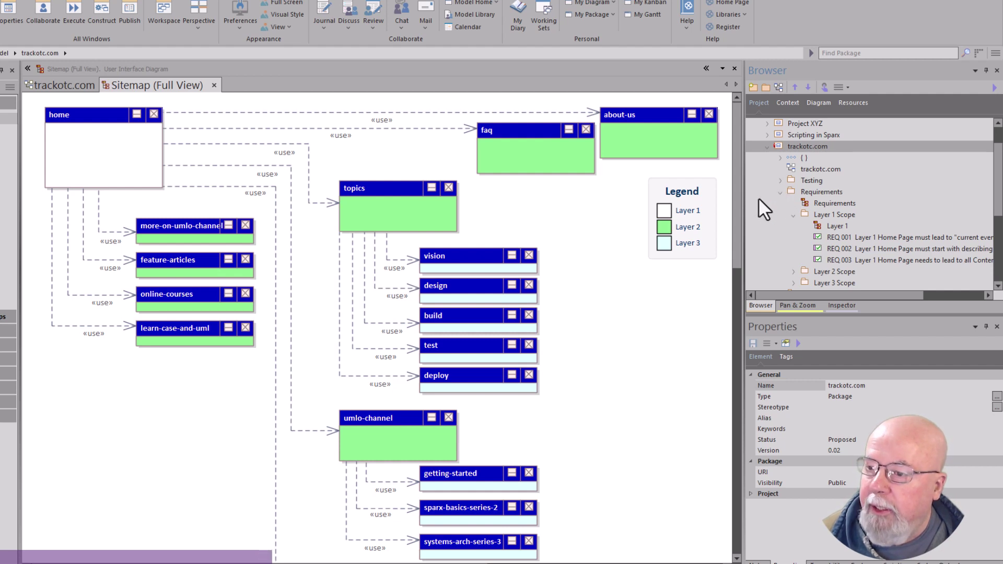
- Collapse the Requirements package in the project tree and select the Sitemap package
left_click(785, 197)
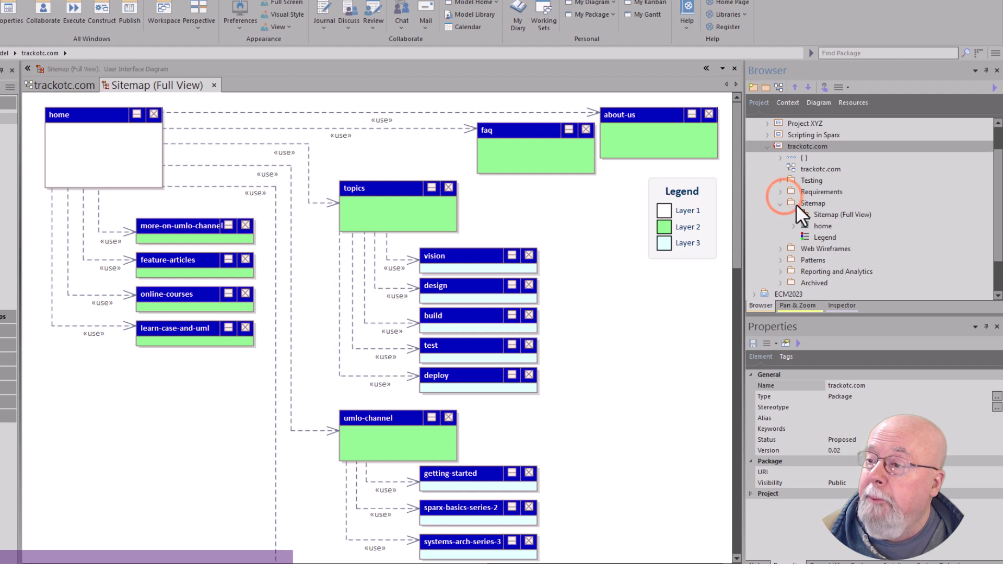
left_click(795, 203)
left_click(785, 204)
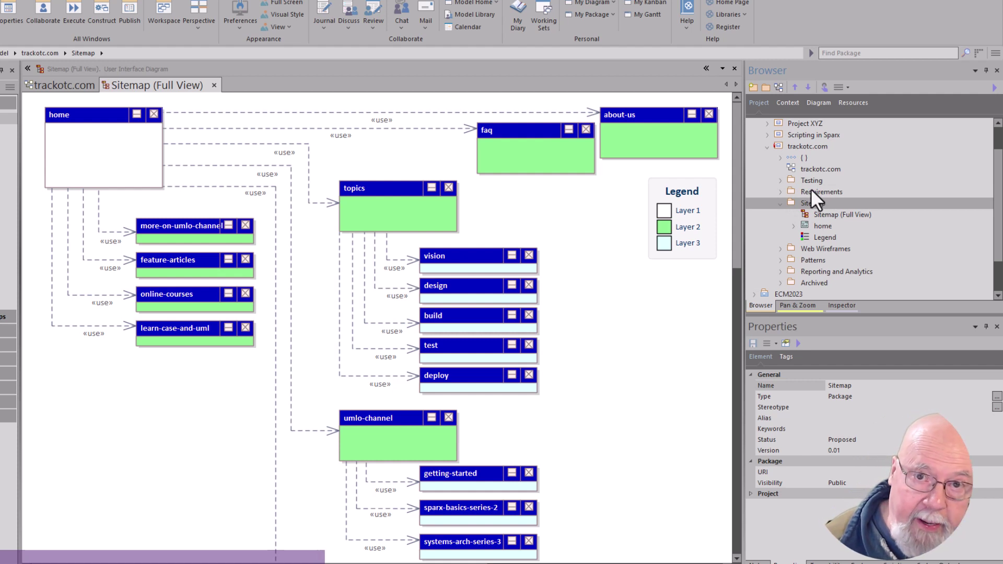
- Review the home screen's linked requirements in its properties, select REQ 001, and cancel the properties
left_click(120, 162)
double_click(121, 162)
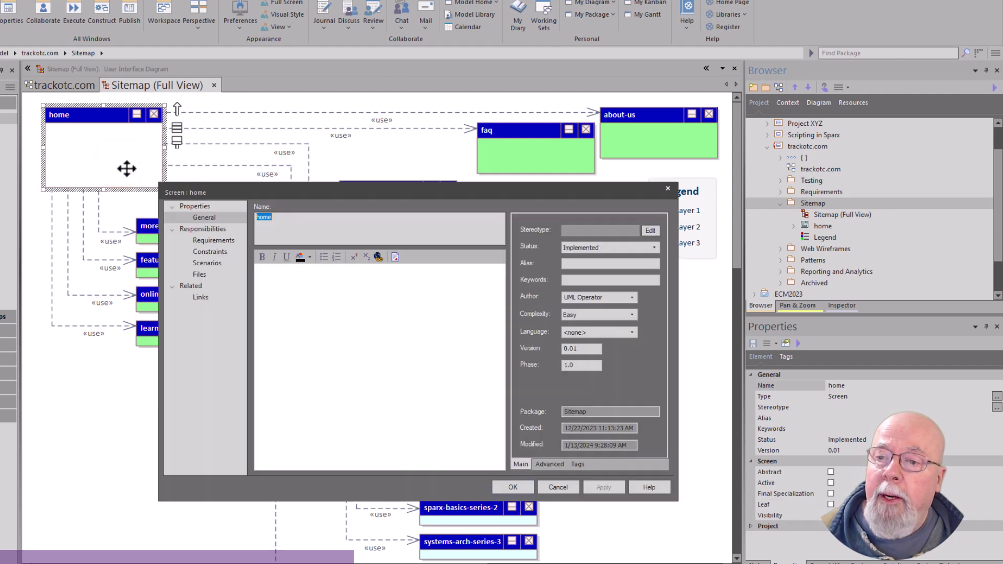
left_click(203, 240)
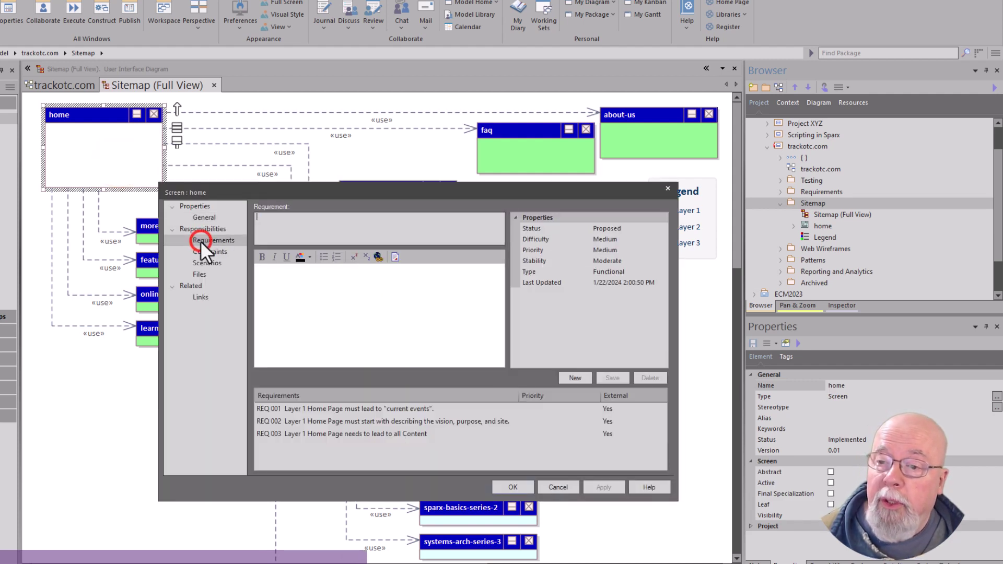
left_click(333, 409)
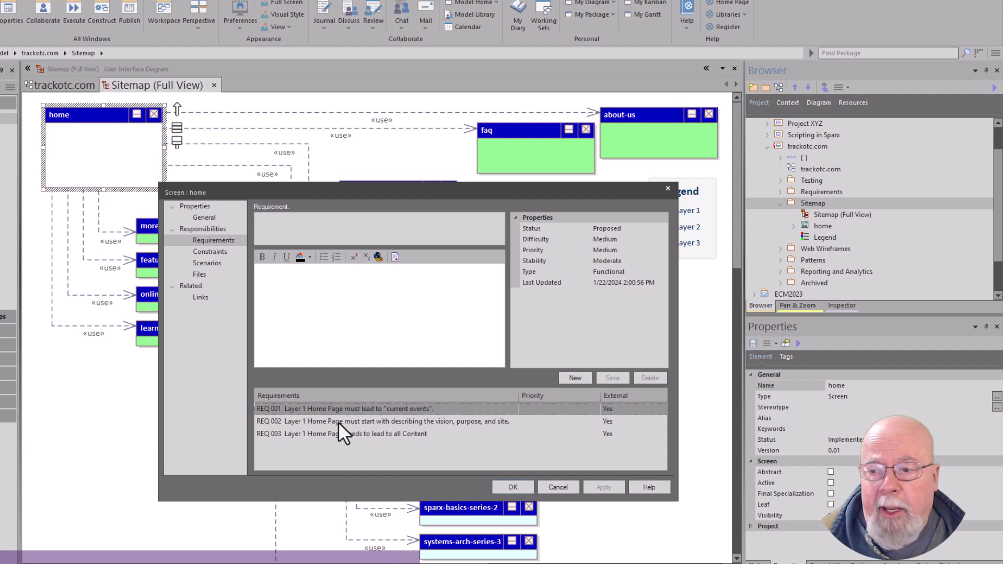
left_click(548, 494)
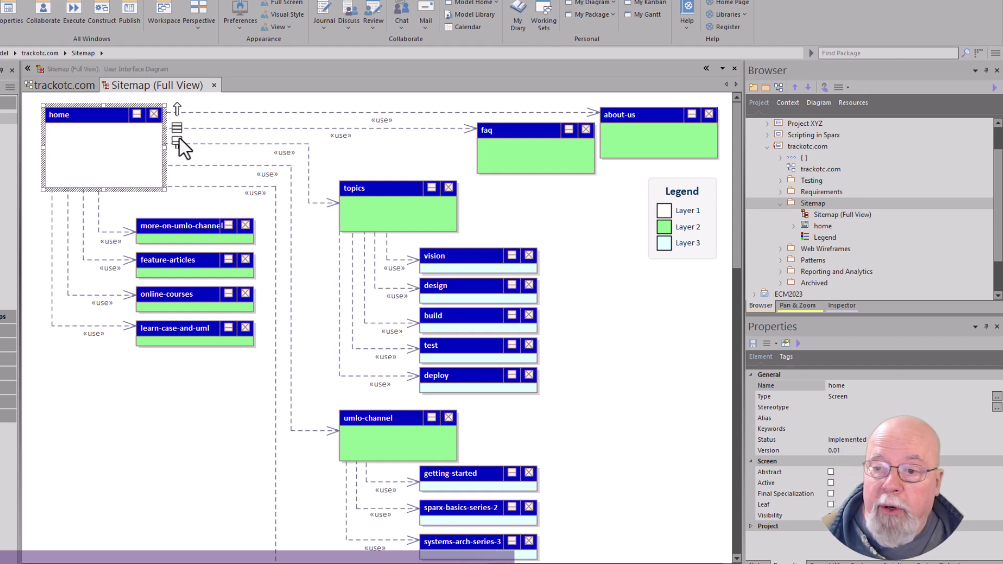
- Expand the Requirements package, open the Layer 1 diagram, and check its REQ 001 requirement and home screen
left_click(780, 192)
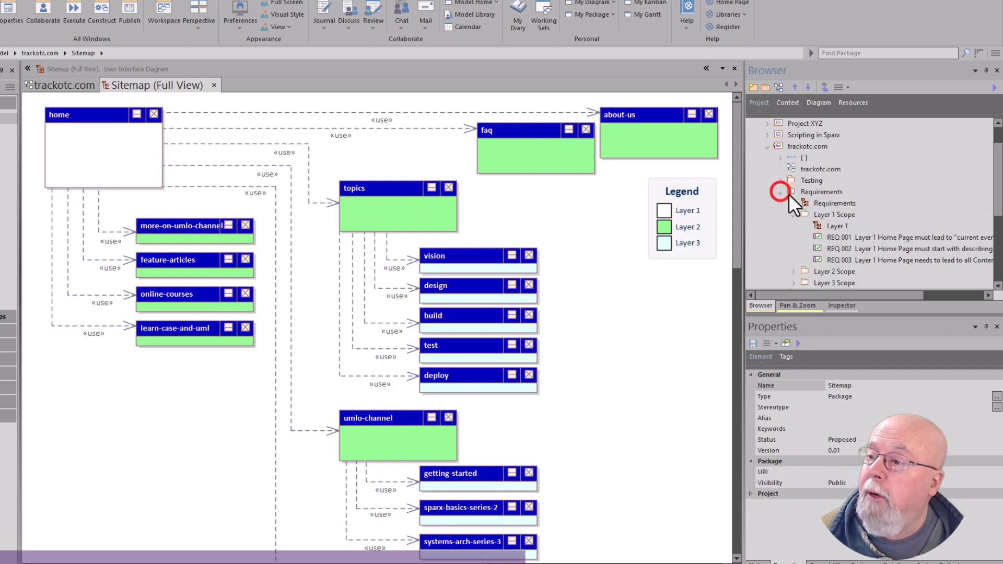
double_click(822, 224)
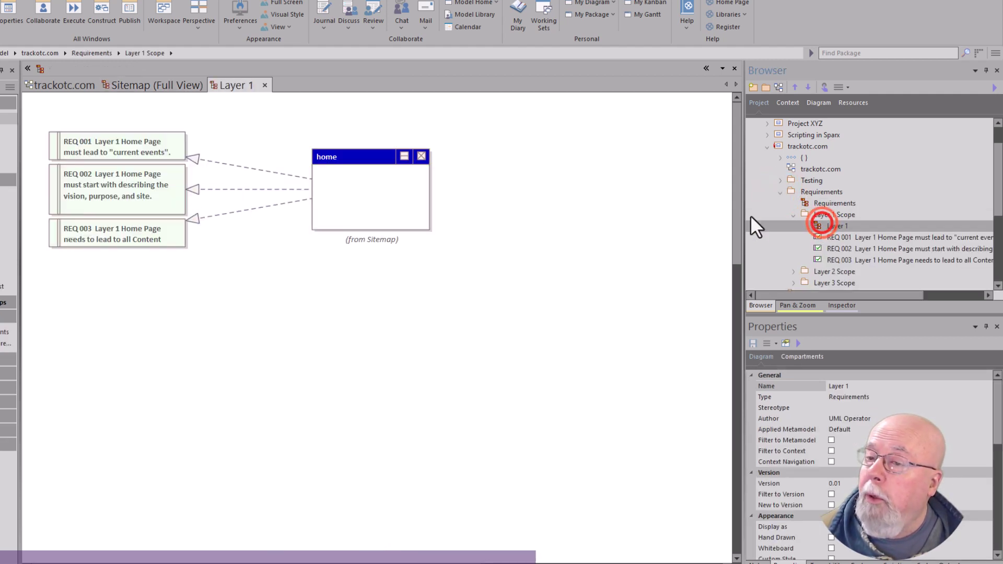
left_click(115, 148)
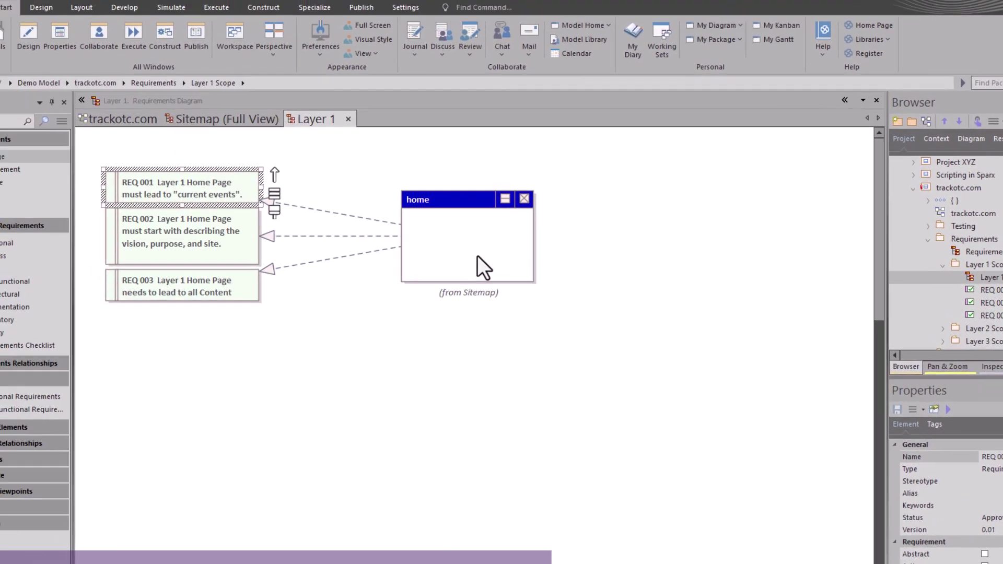
left_click(477, 256)
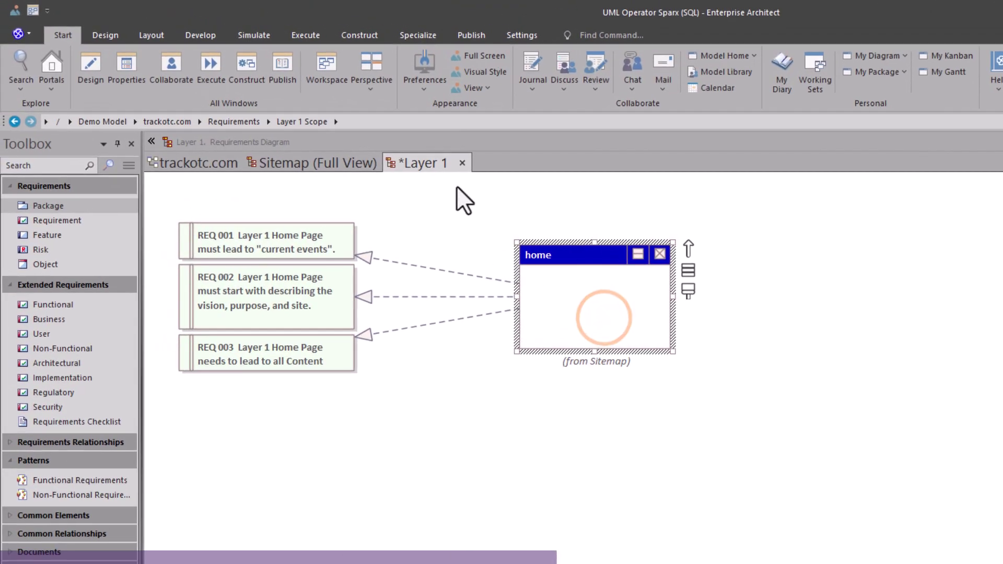
- Copy REQ 001 from Layer 1 into the Sitemap (Full View) diagram, move it below learn-case-and-uml, and delete it there
left_click(313, 232)
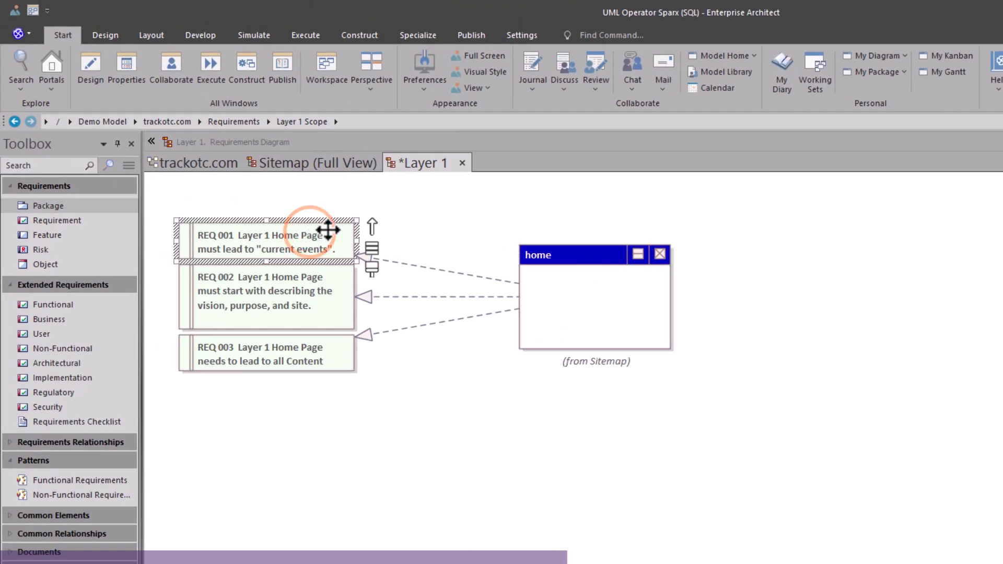
left_click(304, 160)
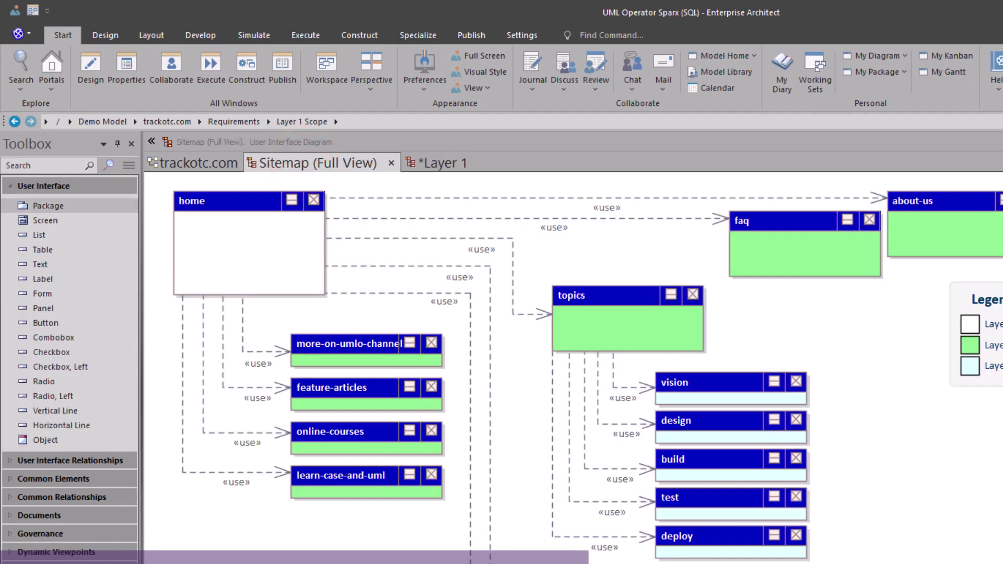
key("ctrl+v")
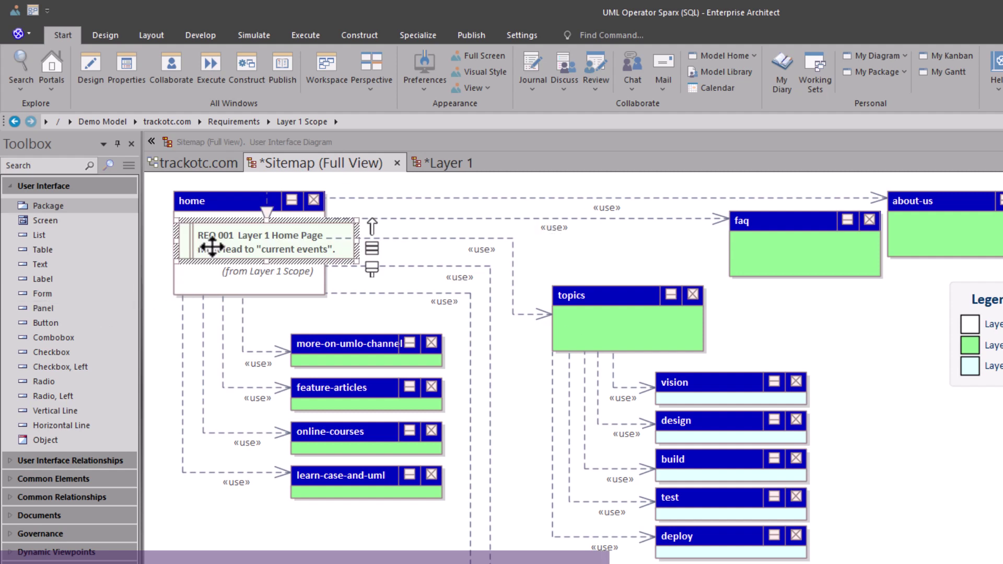
left_click_drag(202, 250, 577, 260)
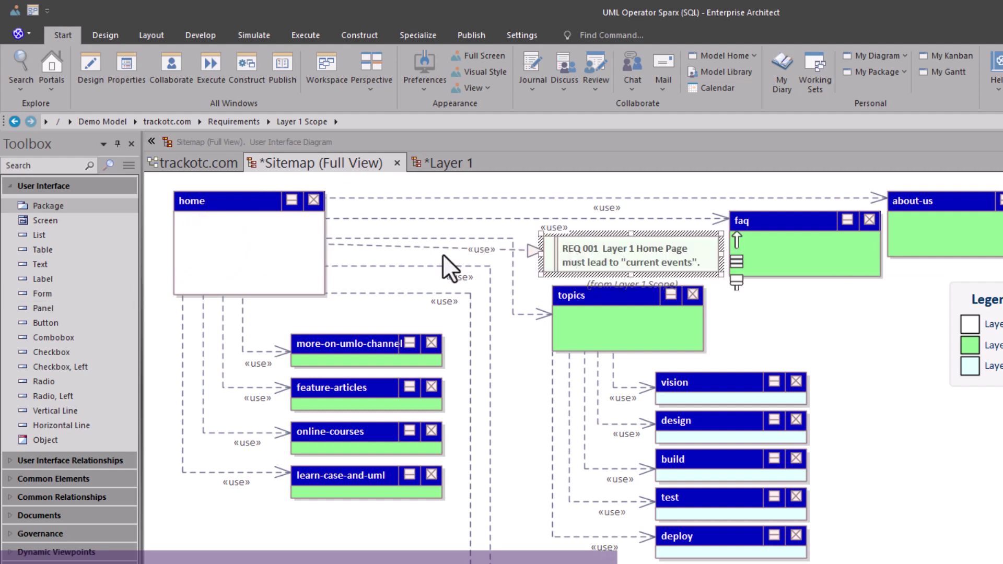
left_click(302, 241)
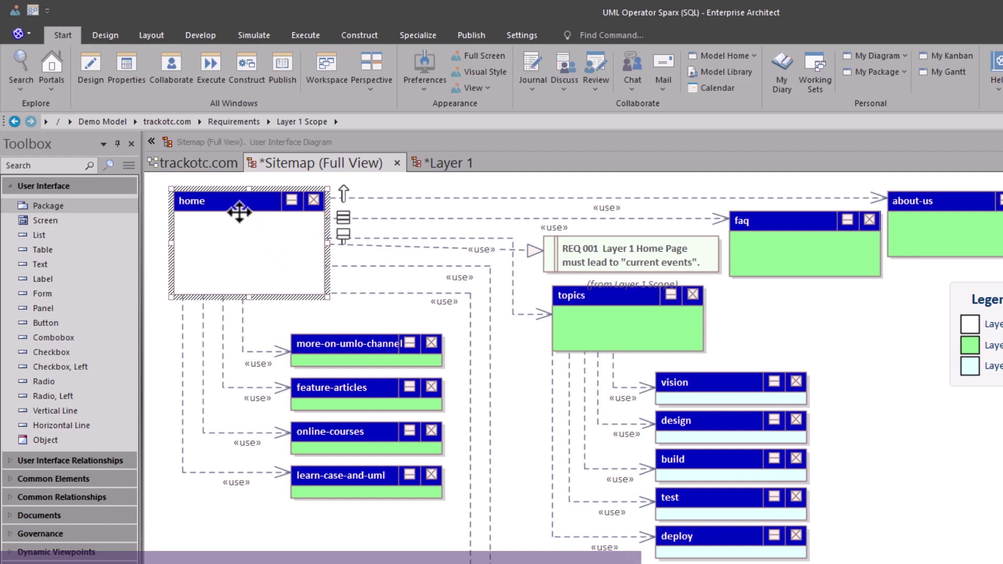
left_click_drag(638, 257, 400, 562)
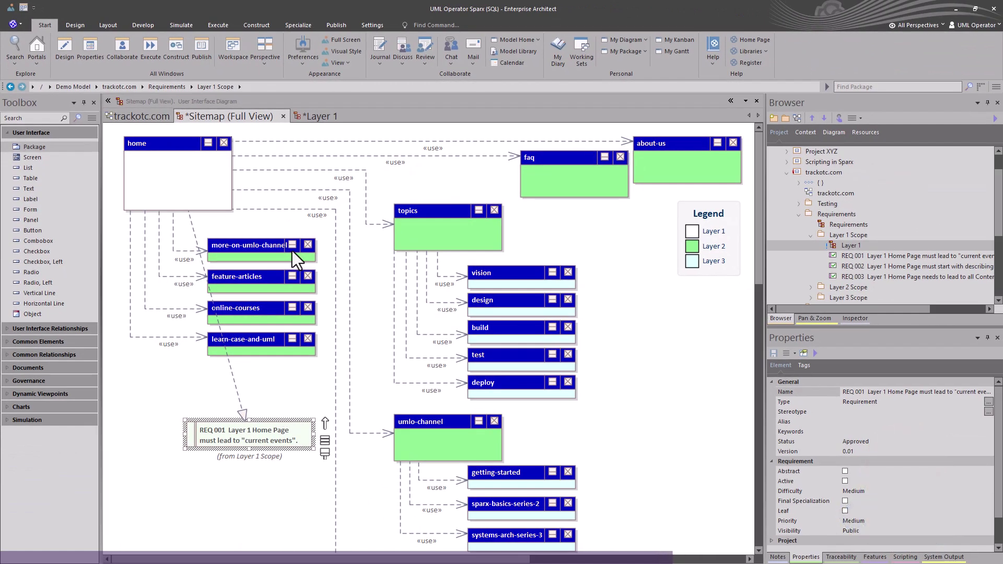
key("Delete")
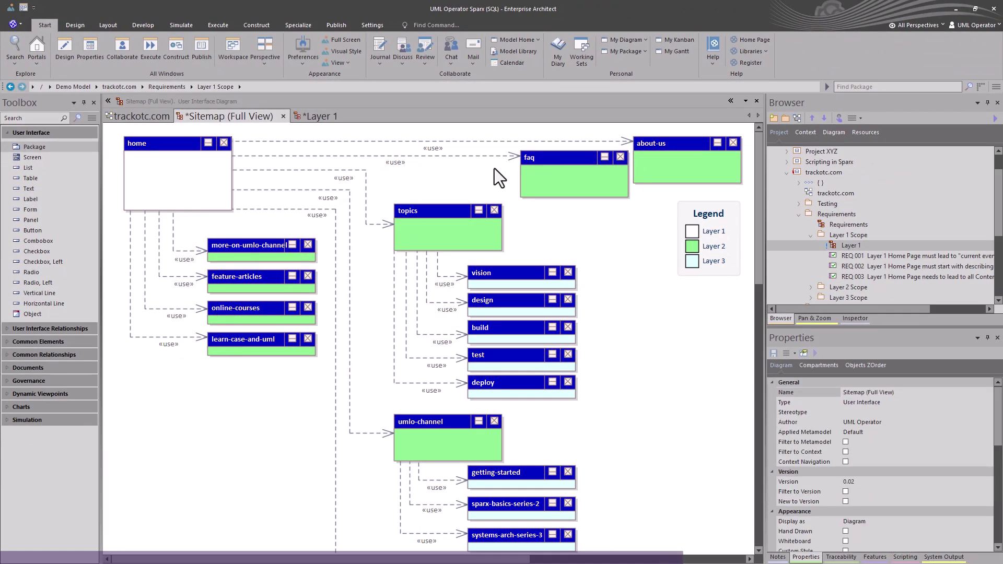
- Return to the Layer 1 diagram, go through its three requirements, and shift the home screen slightly up and away from them
left_click(314, 117)
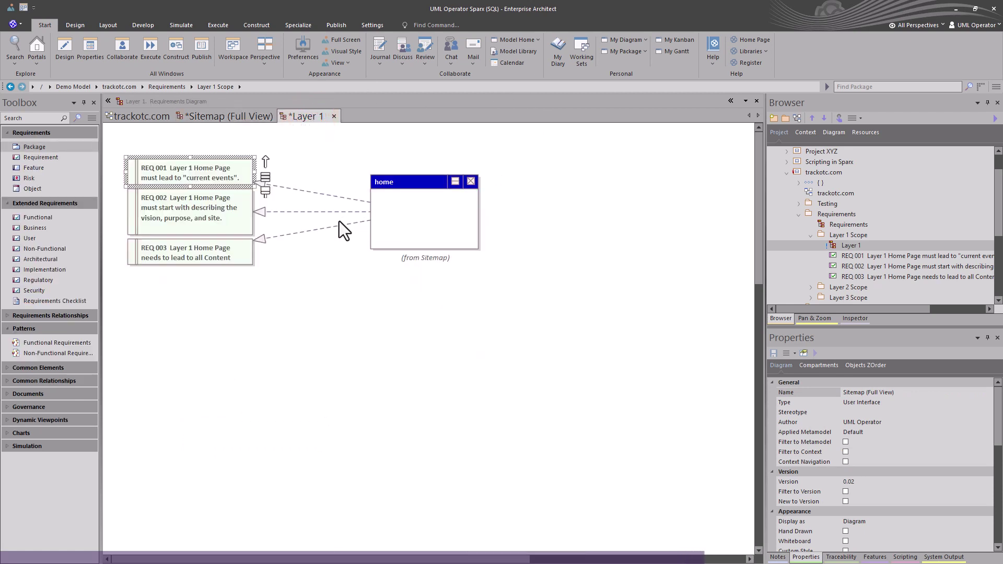
left_click(214, 170)
left_click(206, 204)
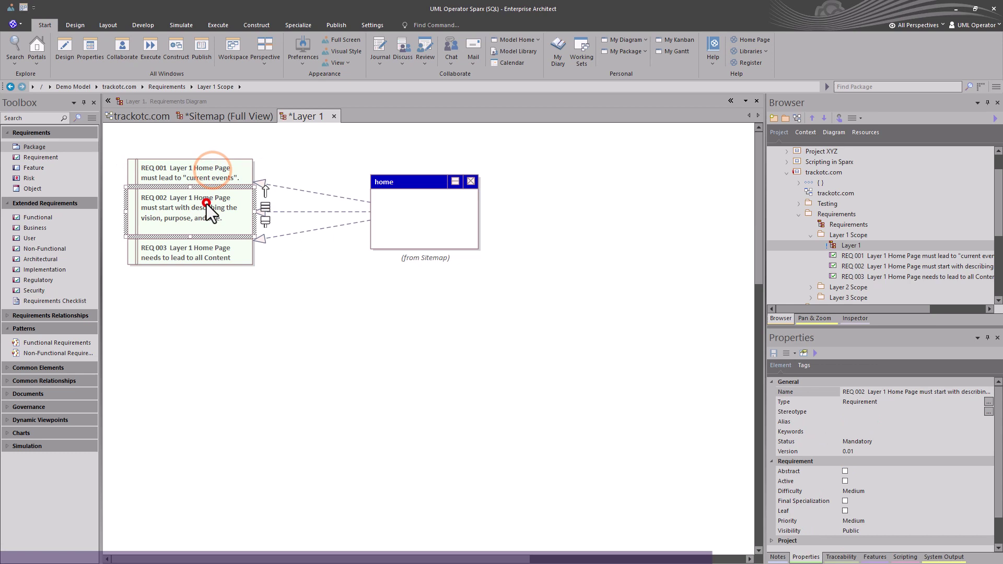
left_click(217, 264)
left_click(401, 224)
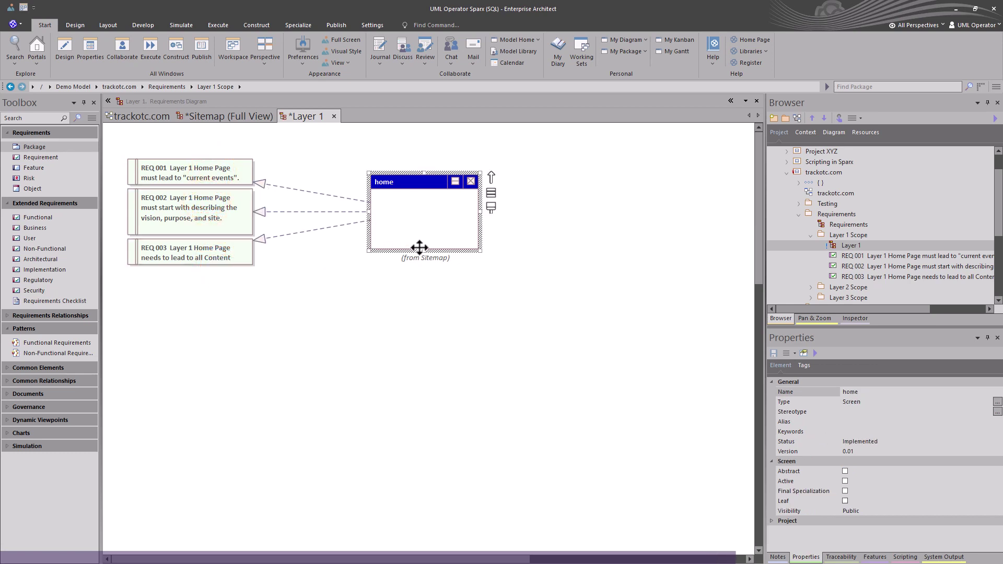
mouse_move(419, 231)
left_mouse_down()
mouse_move(450, 296)
mouse_move(435, 226)
left_mouse_up()
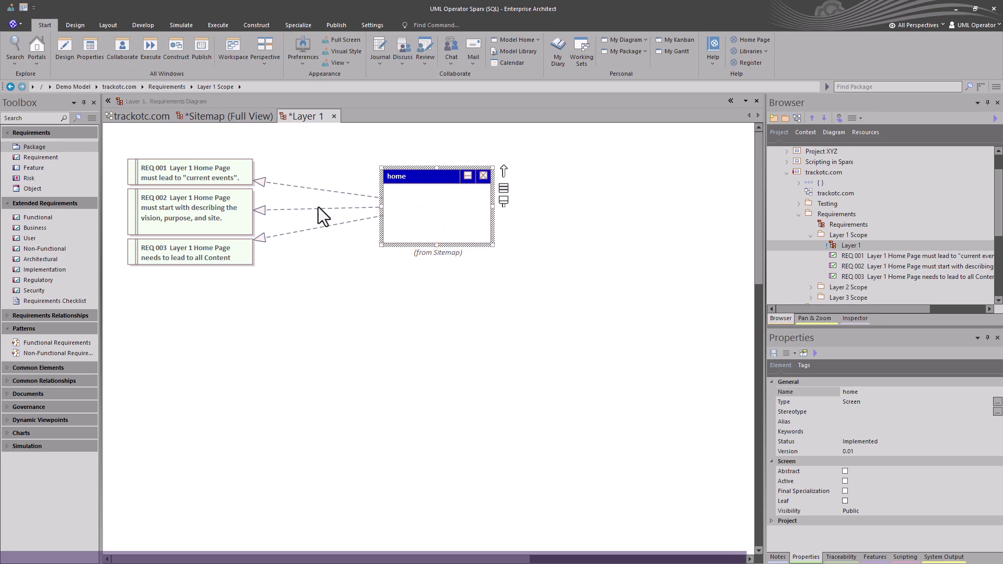
- Inspect the realization connector between home and REQ 001, and trace which element realizes REQ 001 with Traceability
left_click(322, 189)
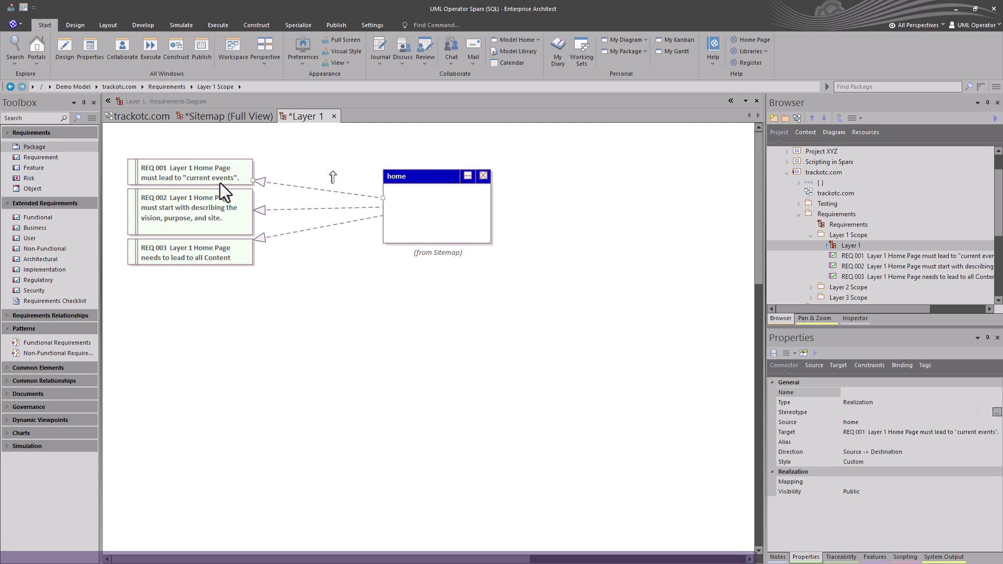
left_click(198, 174)
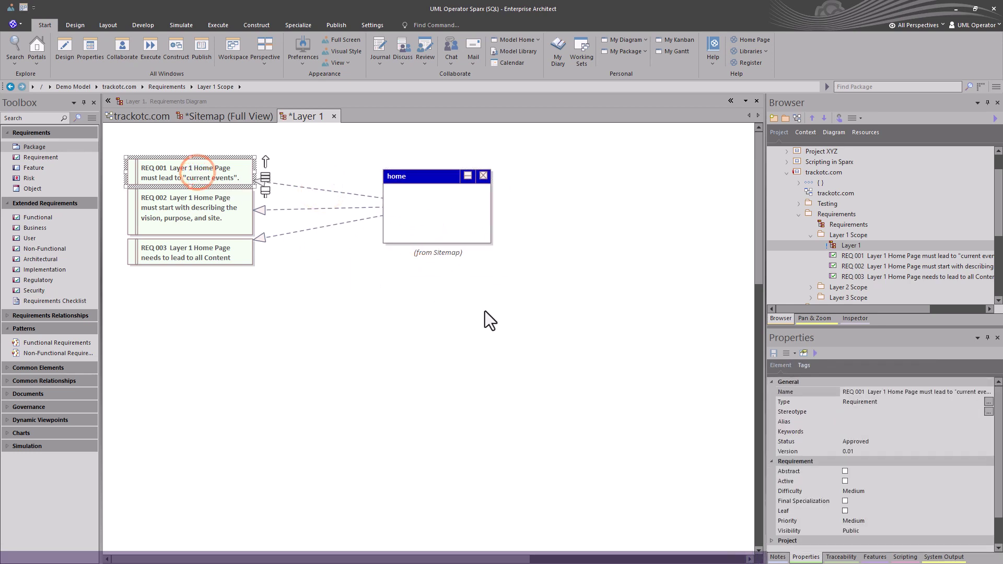
left_click(836, 557)
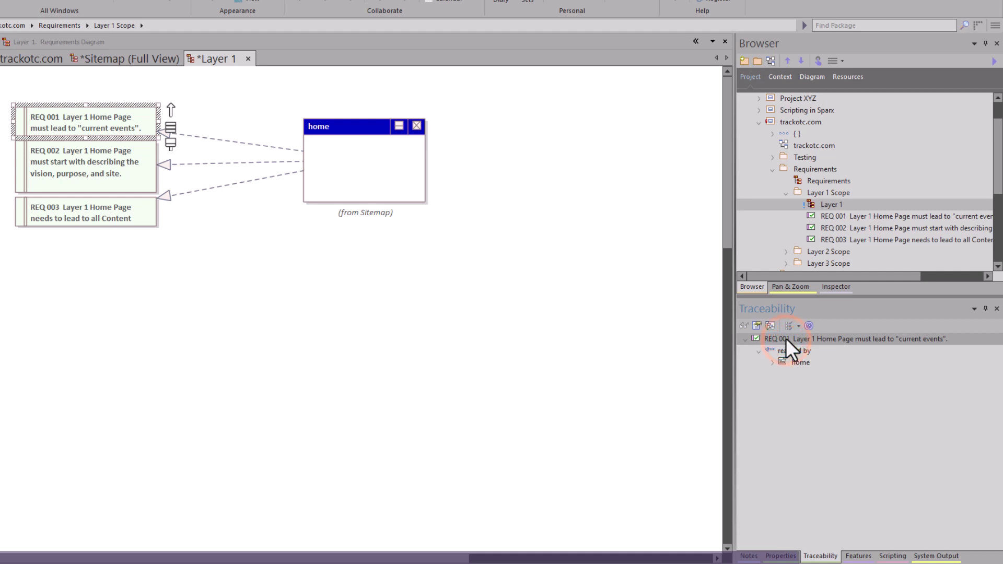
left_click(788, 350)
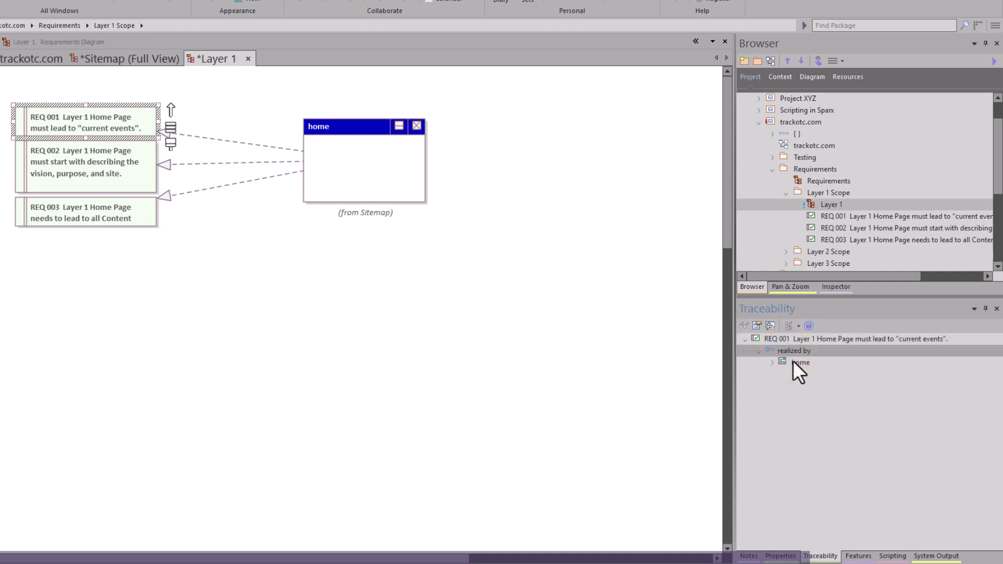
left_click(795, 362)
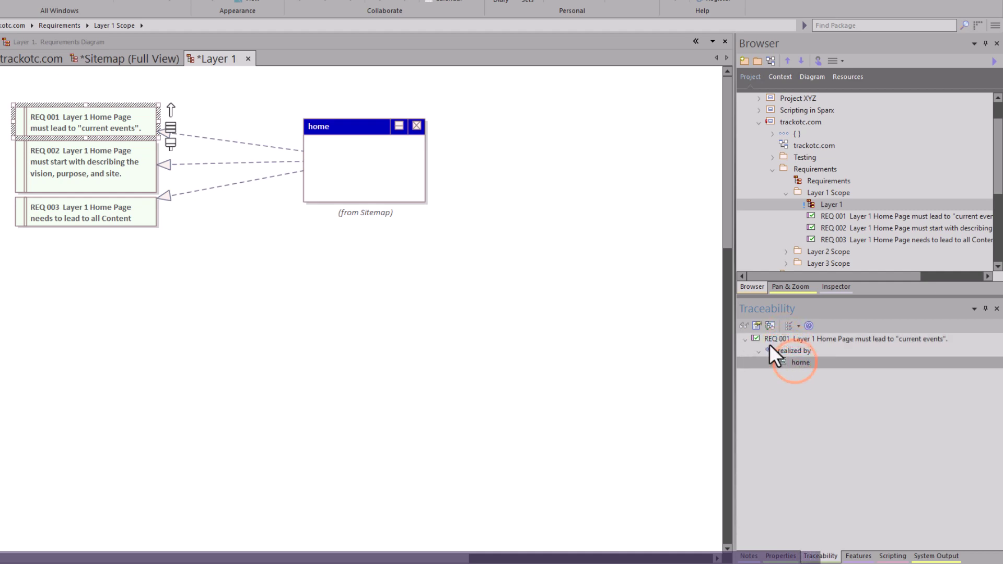
- Trace the home screen's relationships and examine the REQ 003, REQ 002 and REQ 001 entries it implements
left_click(327, 178)
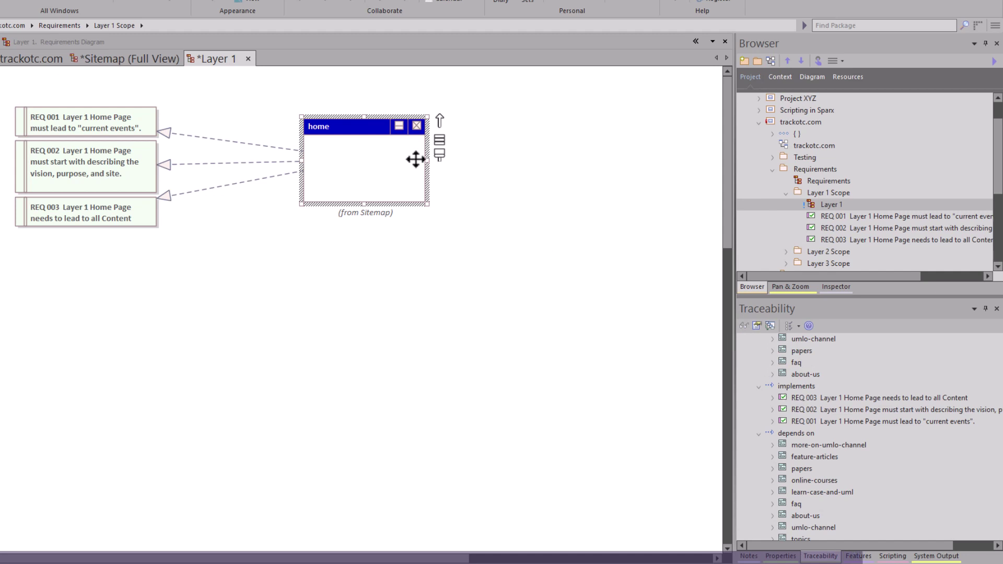
left_click(813, 395)
left_click(811, 407)
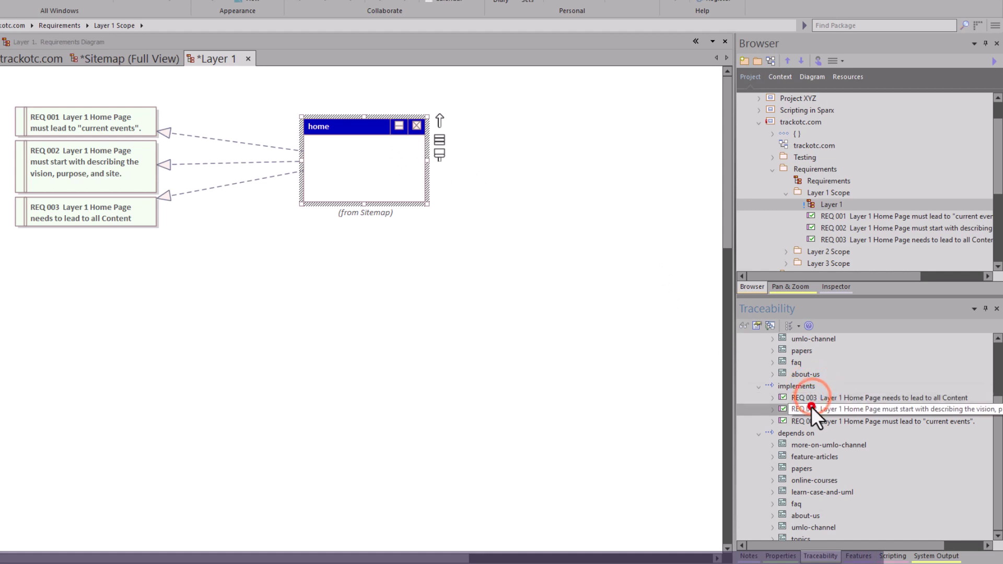
left_click(809, 421)
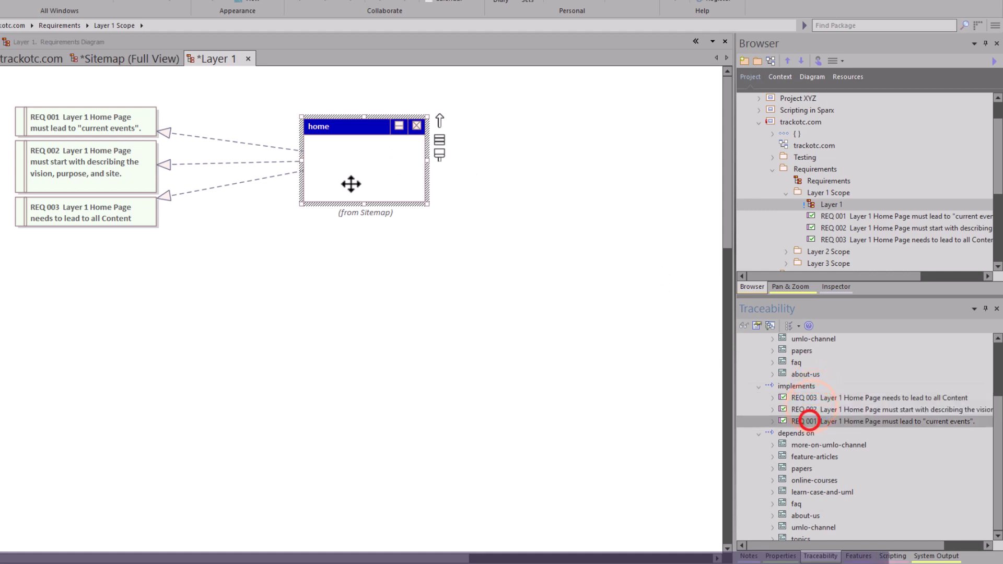
left_click(249, 145)
left_click(351, 176)
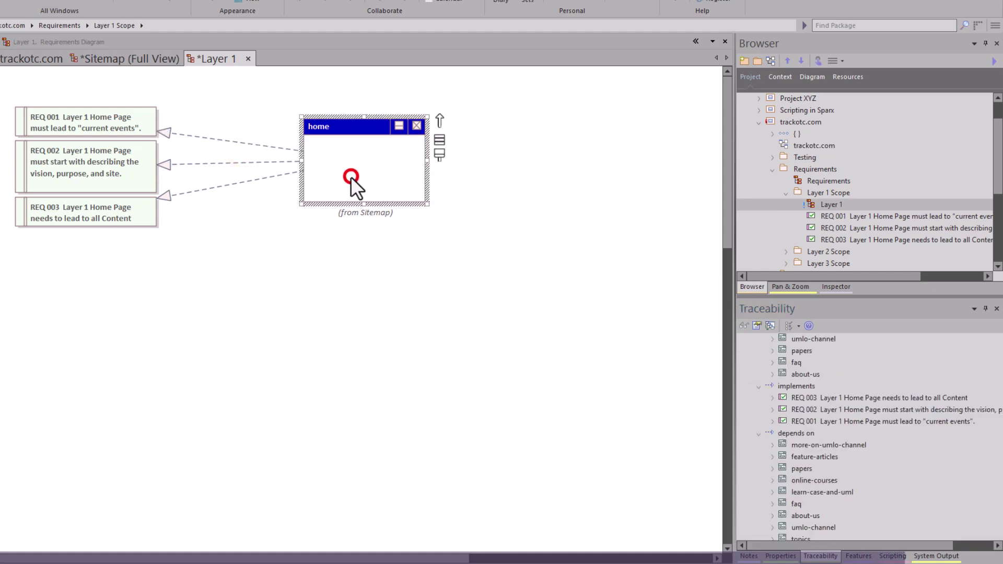
- Open the home screen's properties from the Layer 1 diagram and select REQ 001 among its requirements
double_click(350, 175)
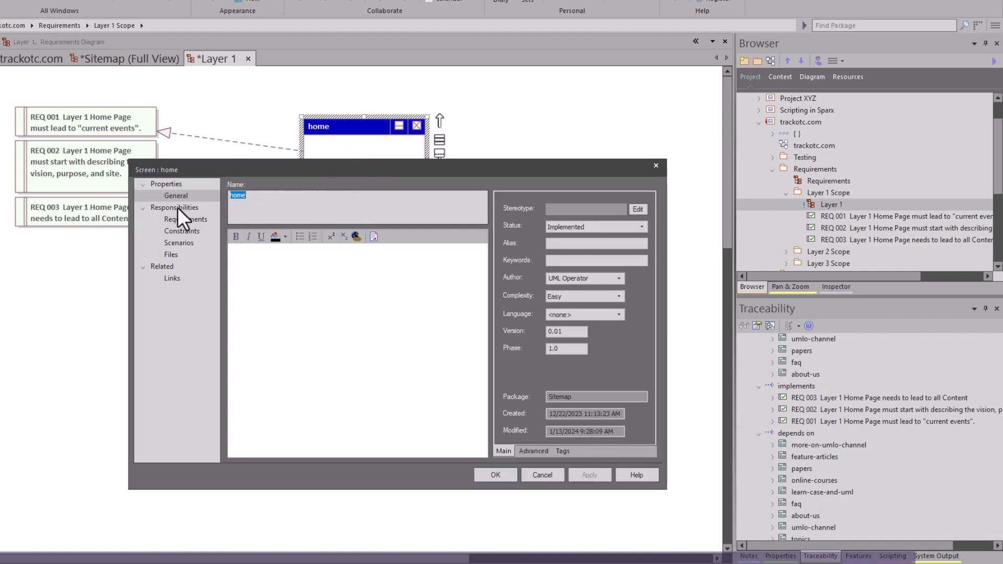
left_click(186, 220)
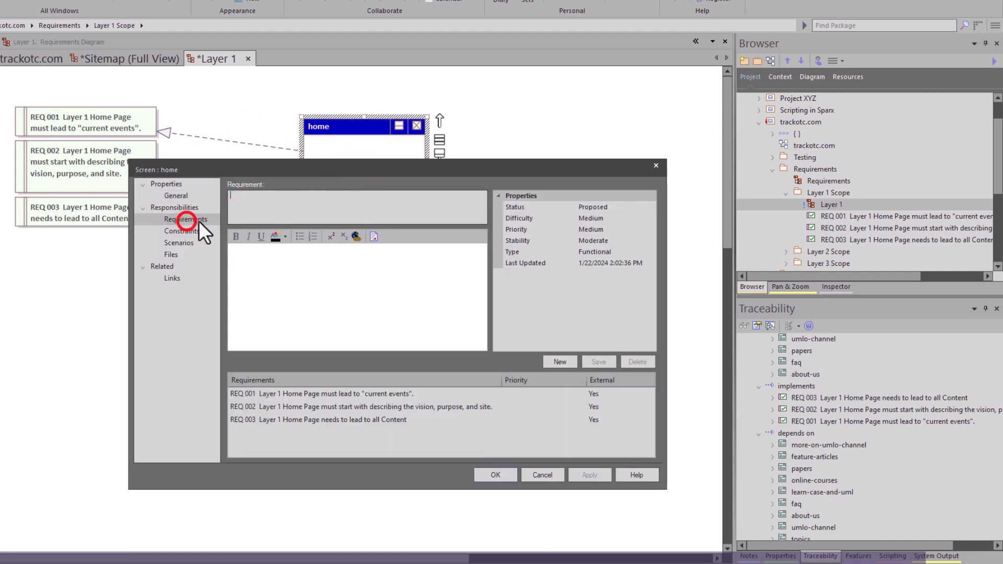
left_click(318, 394)
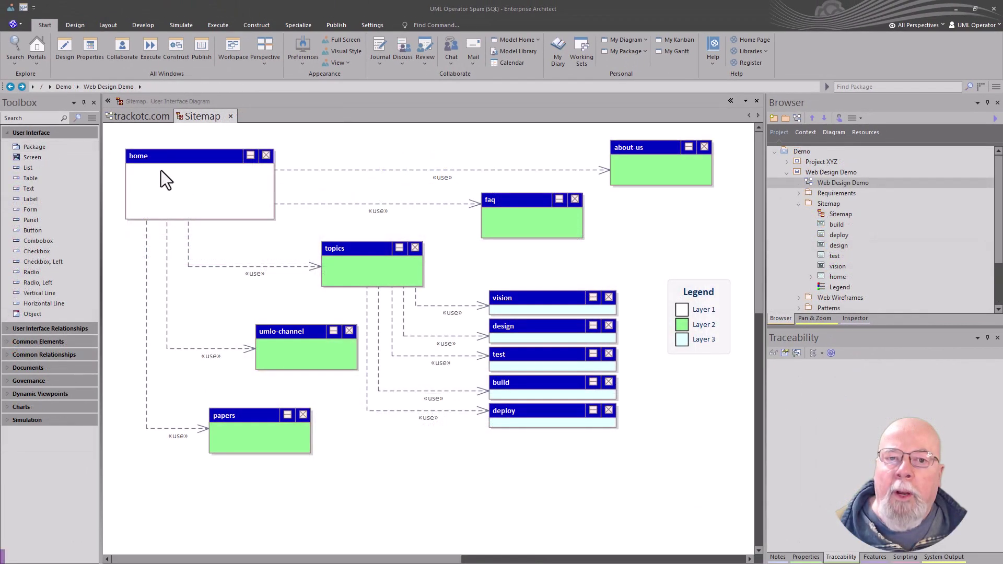
- Select the Sitemap package under Web Design Demo in the project tree
left_click(839, 184)
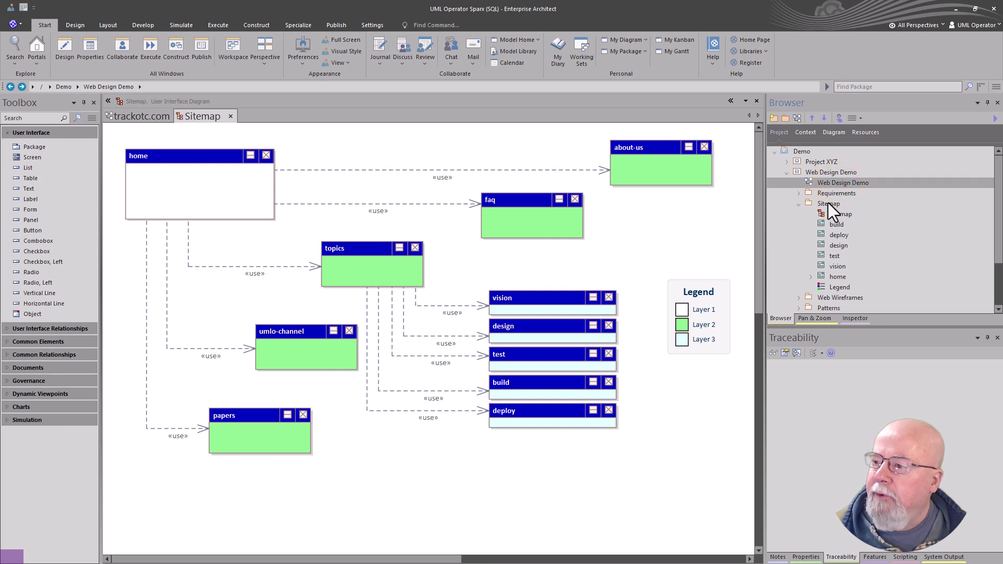
left_click(829, 203)
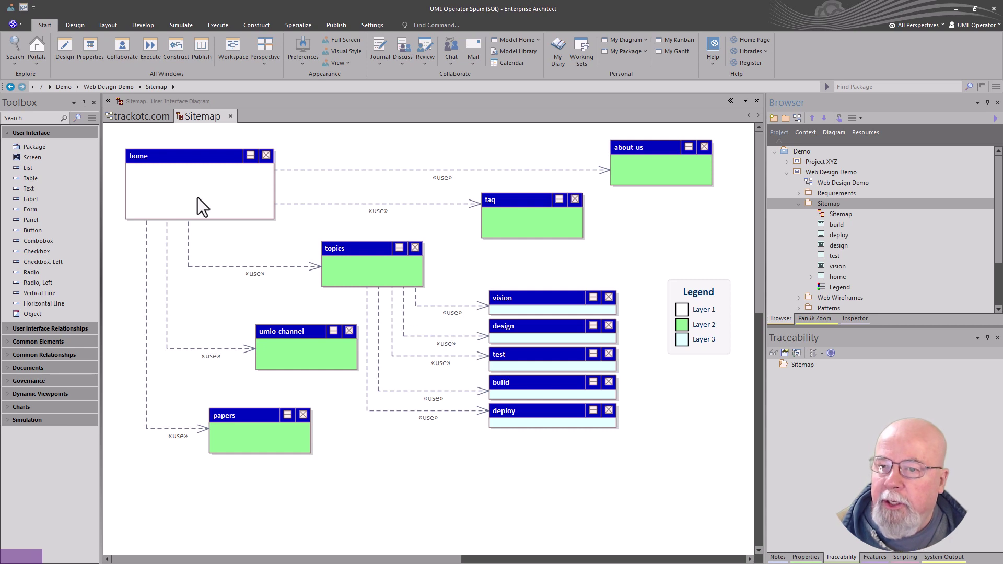
- Trace the relationships of the topics, vision and home screens on the Sitemap diagram with Traceability
left_click(175, 164)
left_click(356, 259)
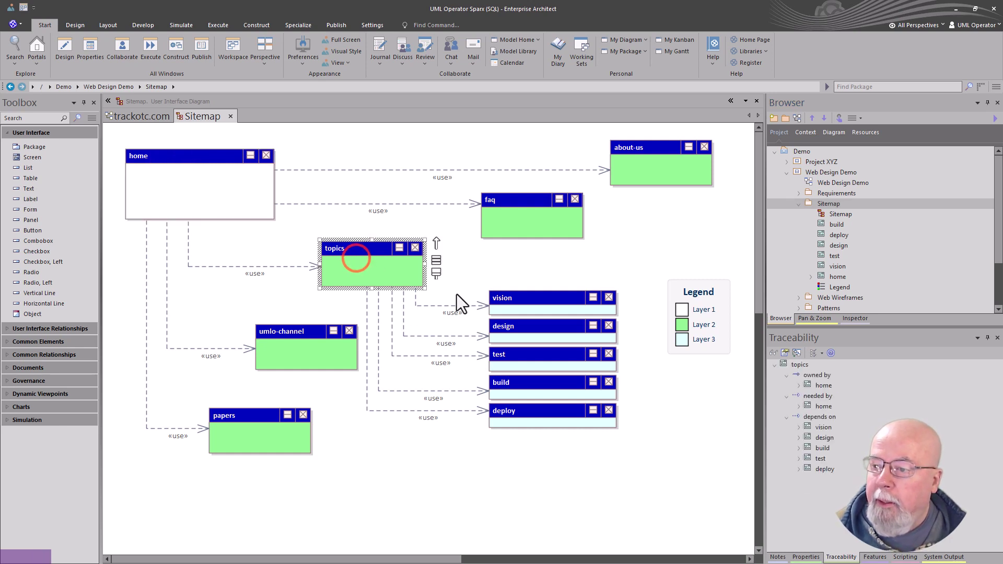
left_click(538, 308)
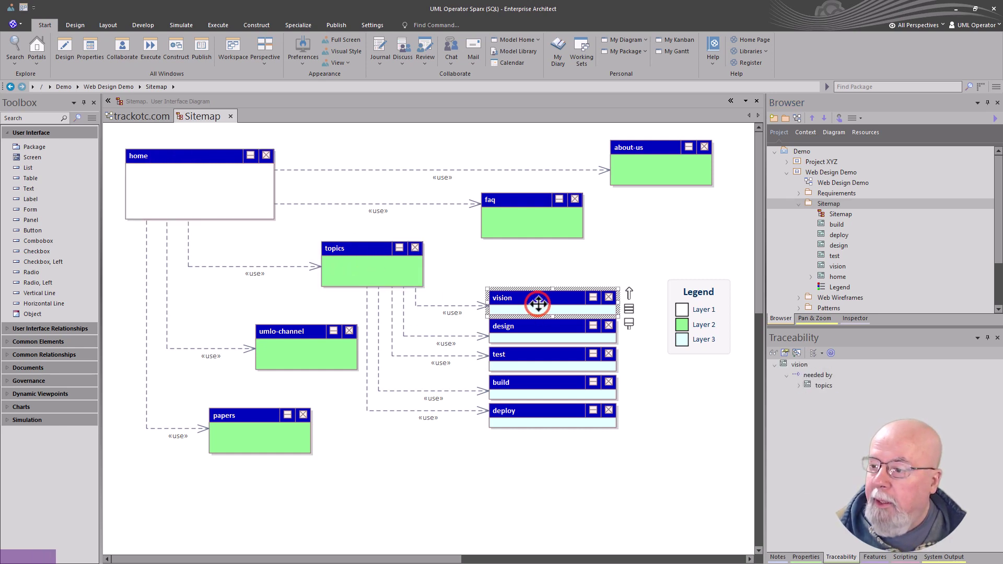
left_click(198, 189)
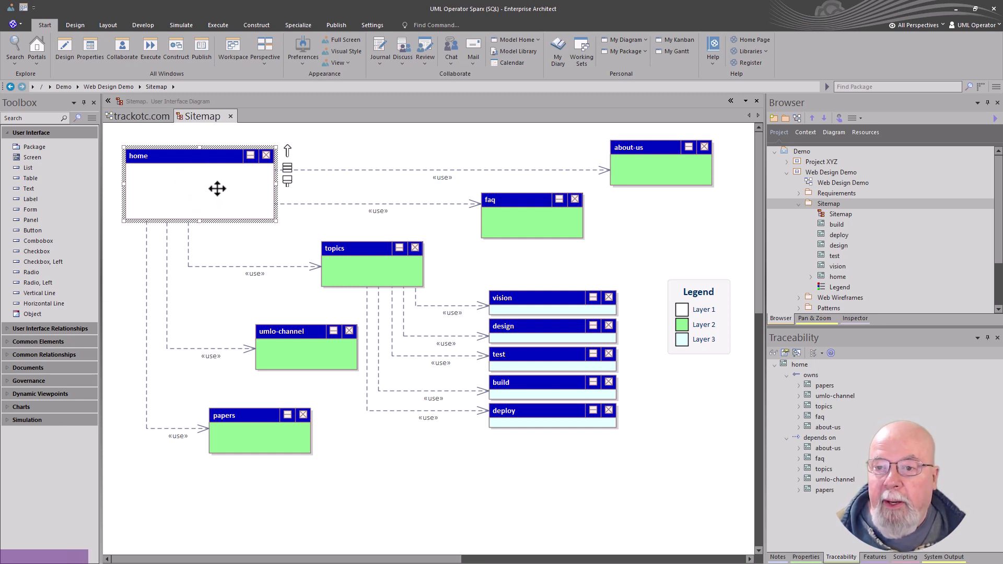
- Open the home screen's properties from the Sitemap diagram and show its Requirements page
double_click(217, 189)
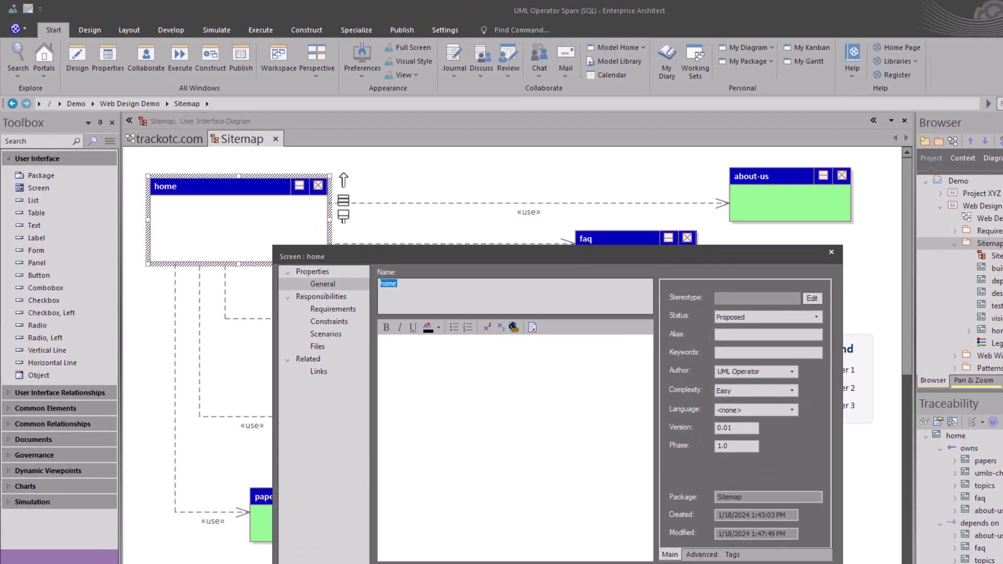
left_click(595, 485)
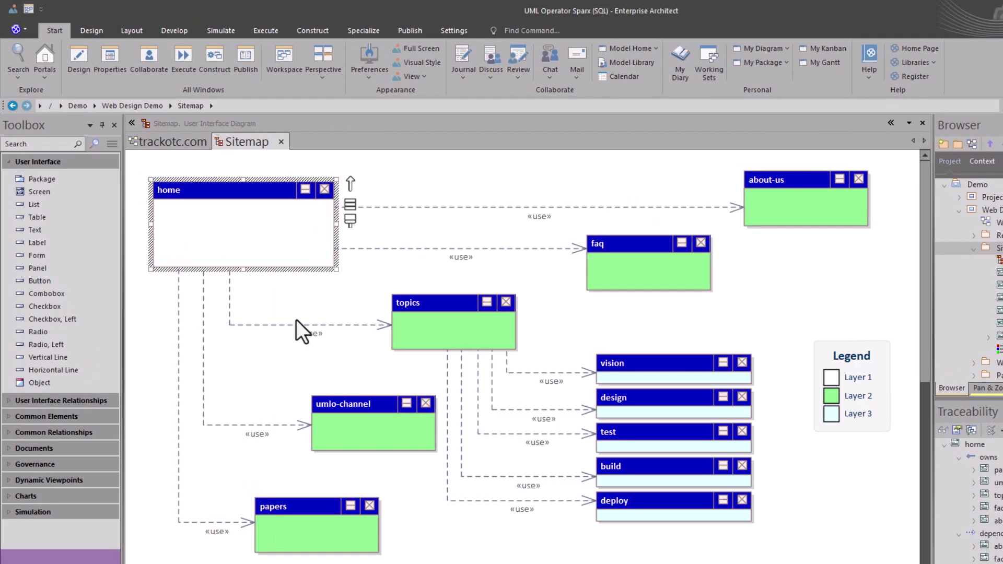
double_click(289, 253)
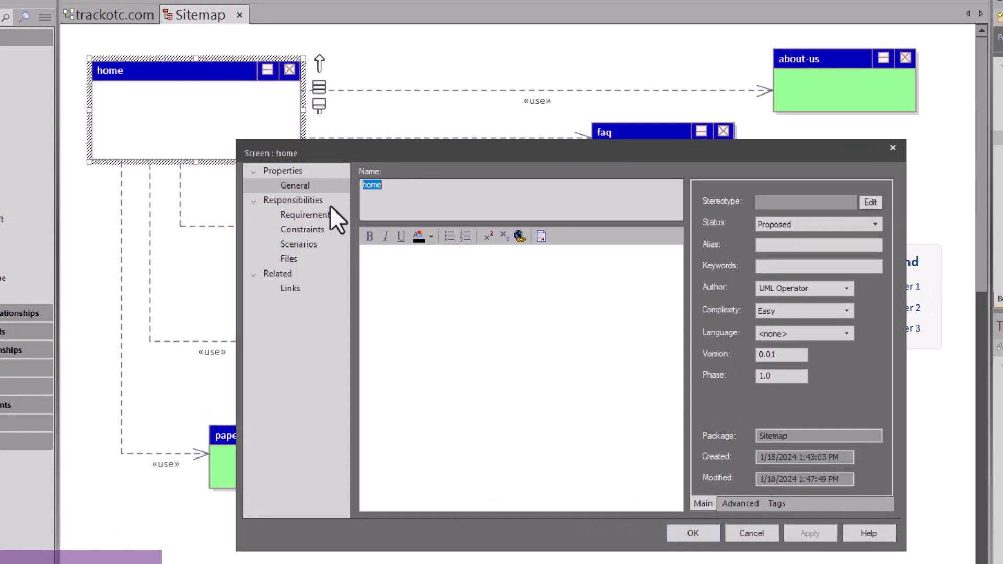
left_click(307, 215)
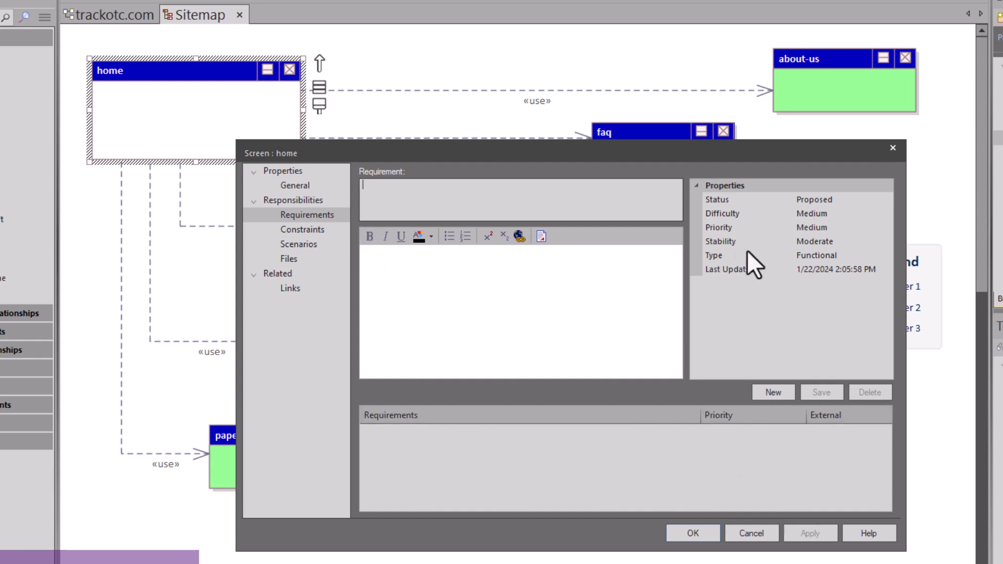
- Examine the blank requirement's Status, Difficulty, Priority and Stability fields and the available Type options, keeping Functional
left_click(847, 199)
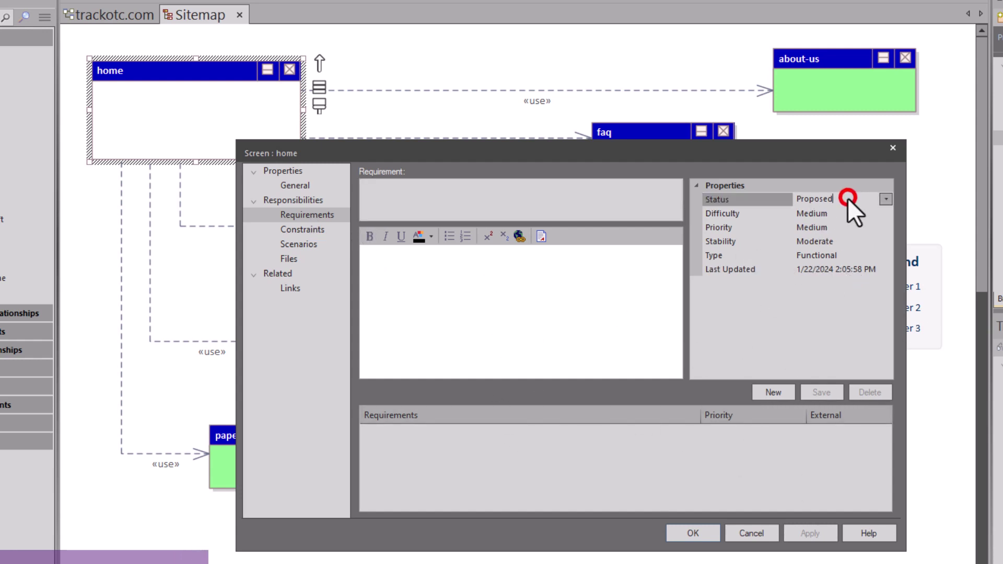
left_click(846, 211)
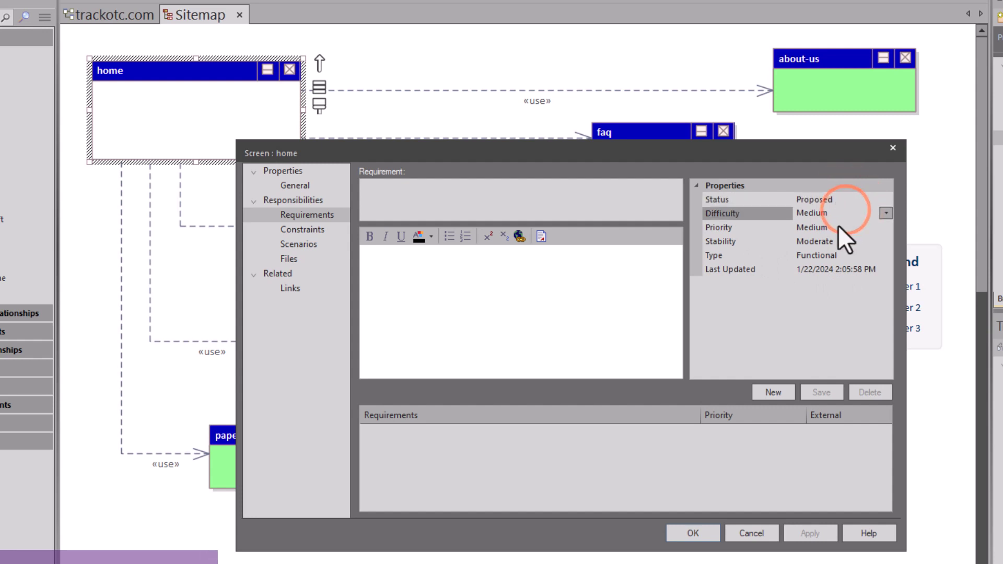
left_click(831, 229)
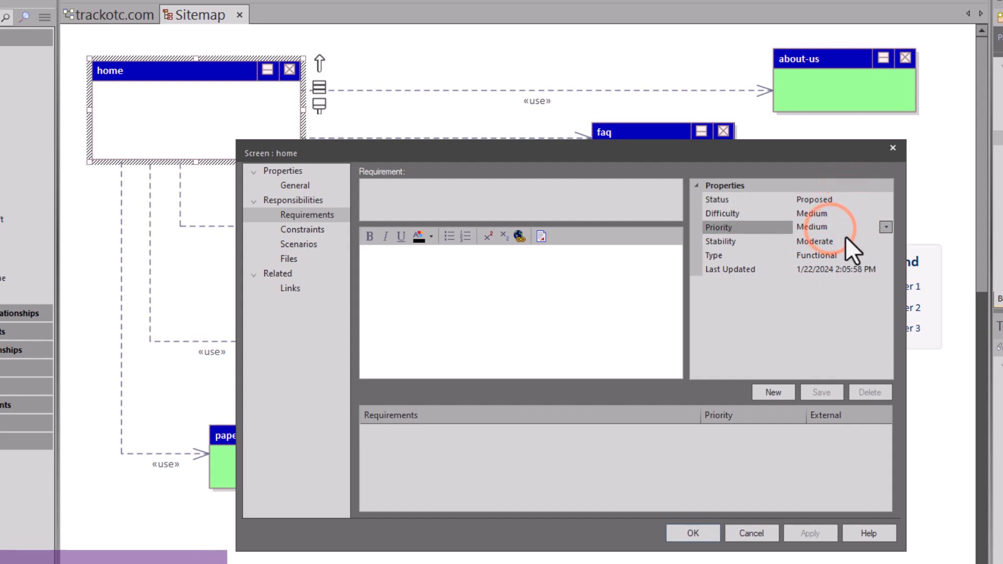
left_click(845, 237)
left_click(842, 253)
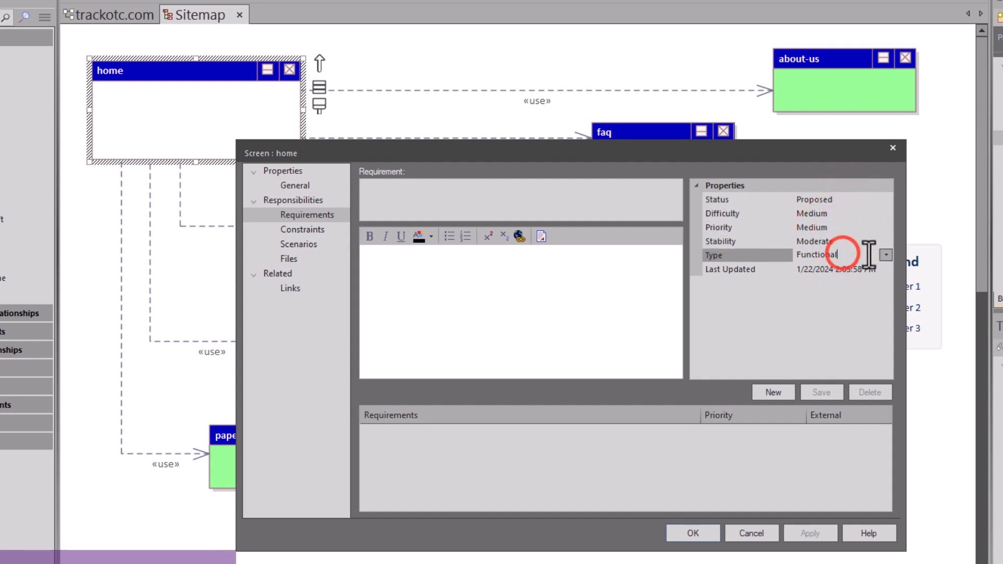
left_click(885, 255)
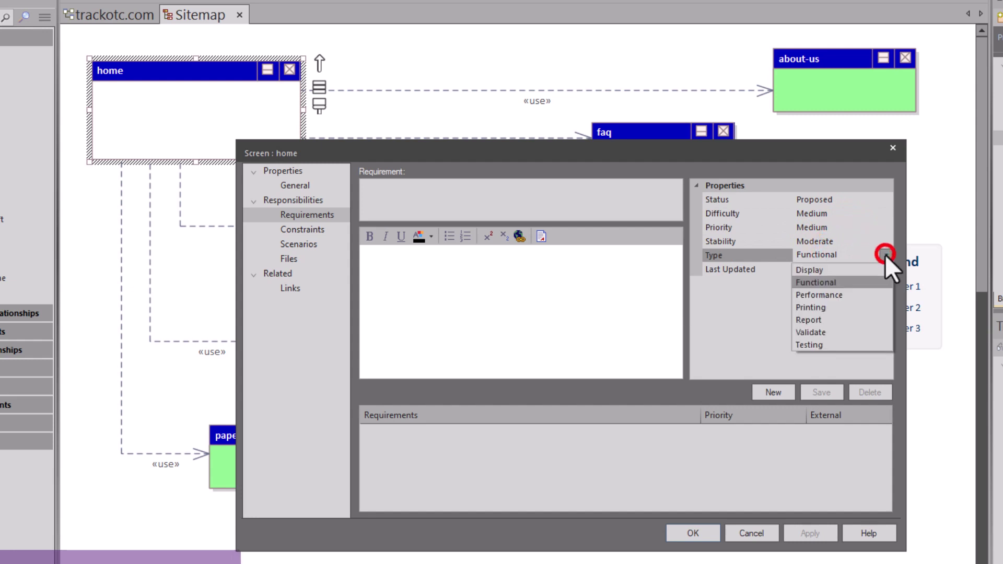
left_click(829, 281)
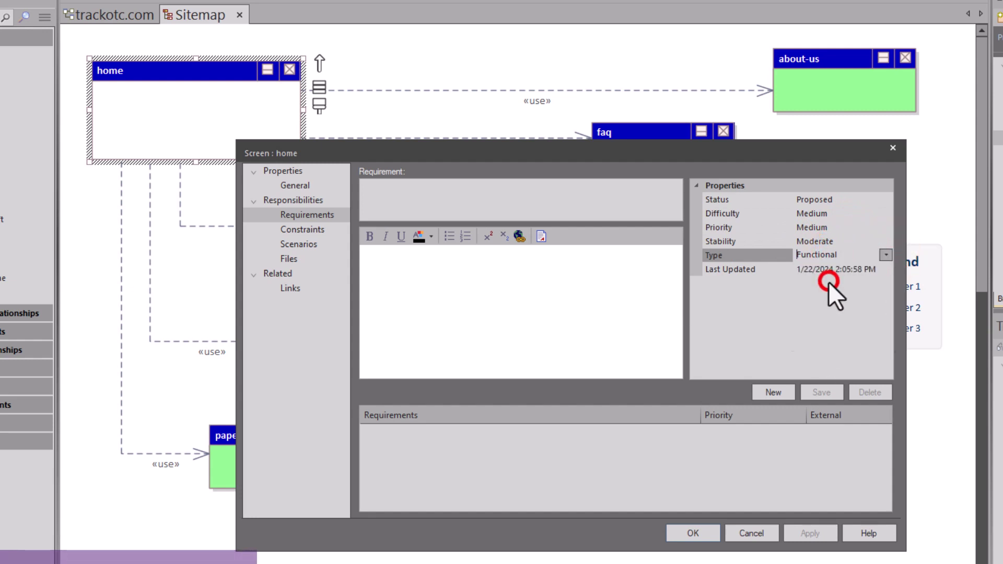
left_click(886, 255)
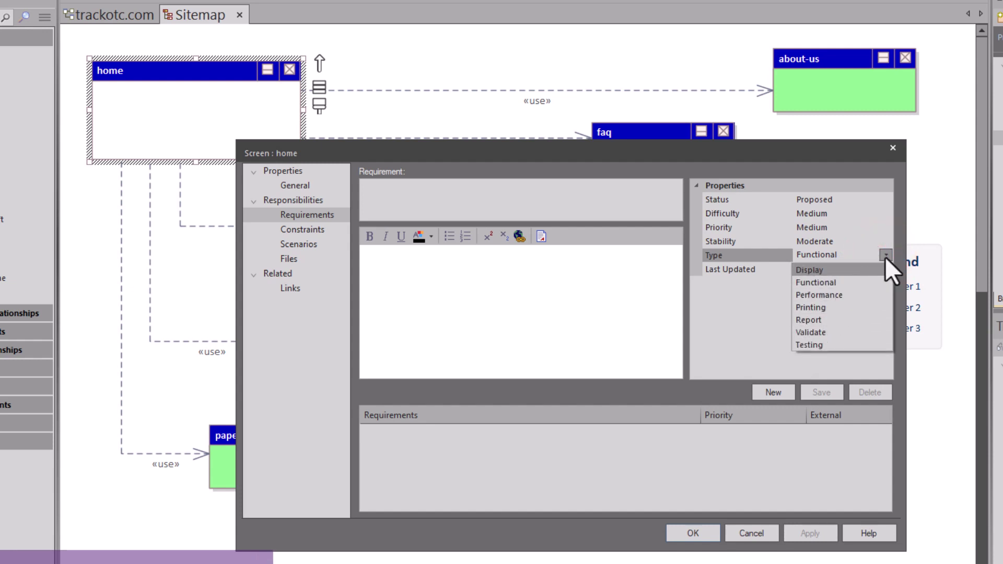
left_click(886, 255)
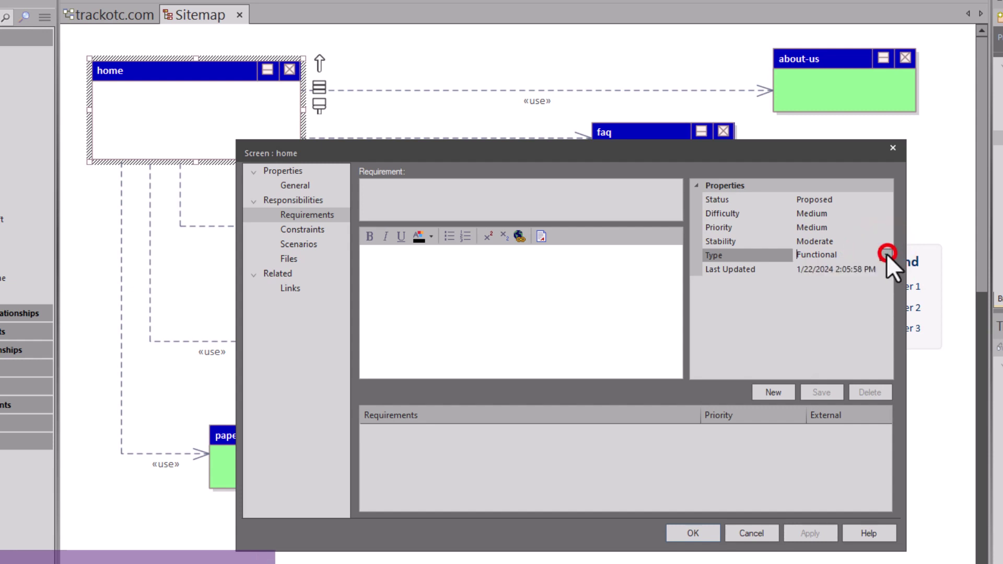
- Enter "REQ 001 Layer 1 Home Page must lead to "current events"." as the home screen's requirement title
left_click(433, 186)
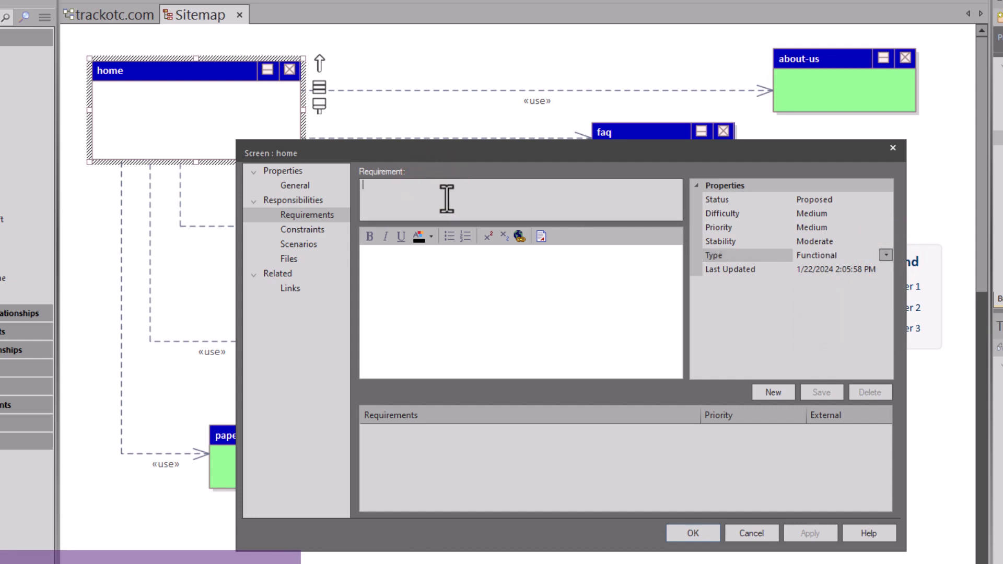
type("REQ 001 Layer 1 Home Page must lead to \"current events\".")
left_click(481, 186)
left_click_drag(579, 186, 347, 197)
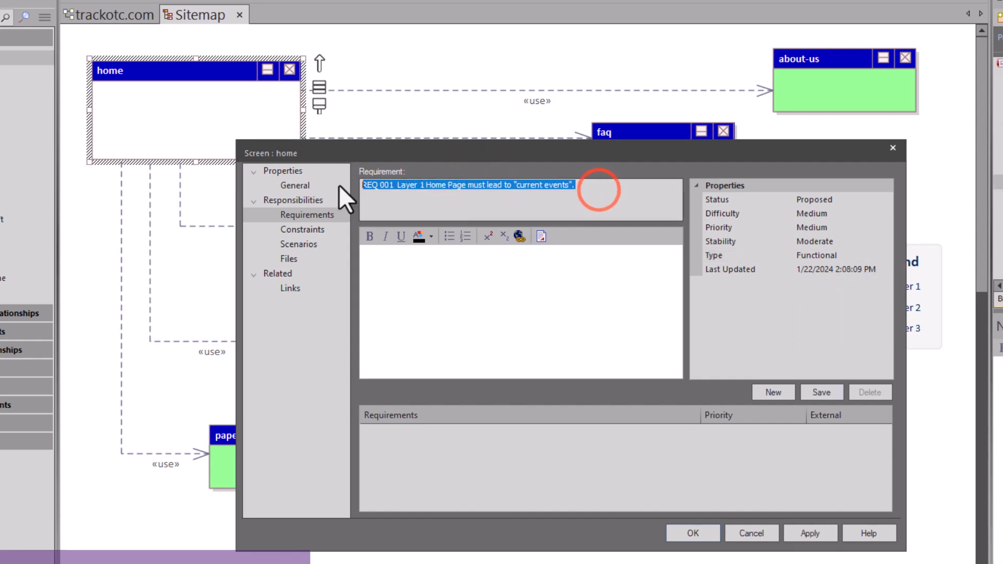
- Fill the requirement's notes with the REQ 001 statement and its content lines from Pipeline Widget to "Sup? or What's Up"
left_click(447, 278)
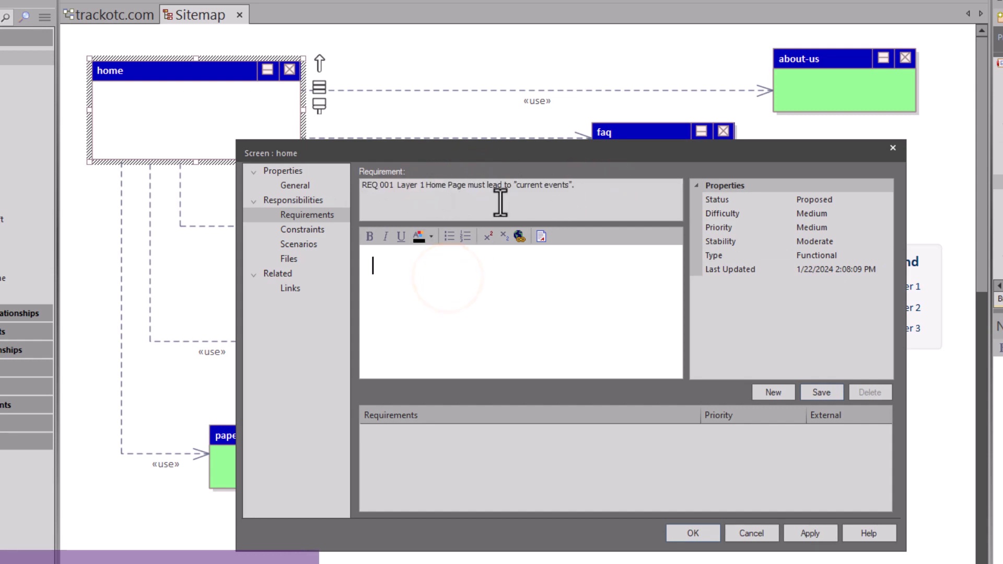
left_click(415, 251)
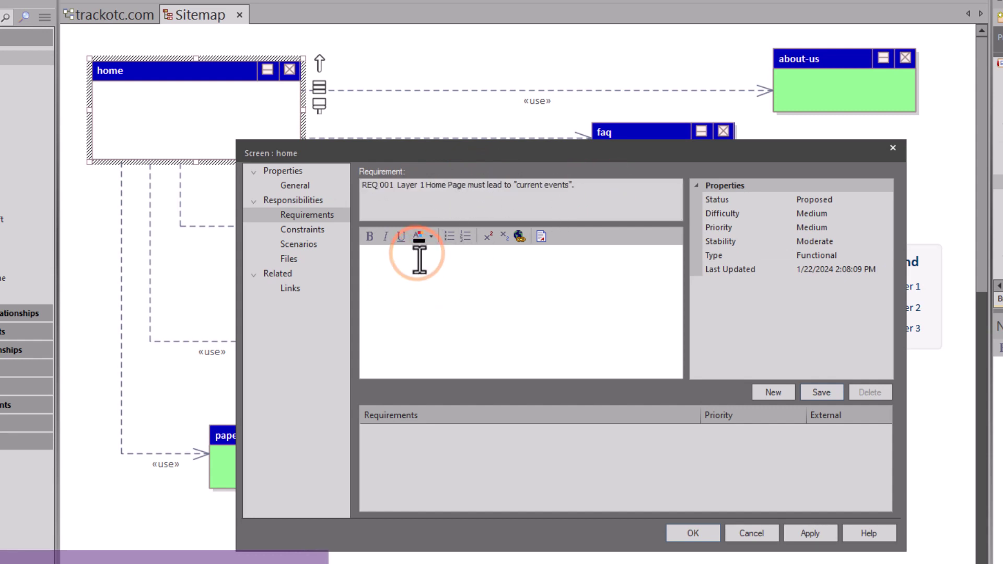
type("Commitment (e.g., We Owe You!) Collaboration leading to content such as our Blog, Discord, X, IntaGram, etc. Sup? or What's Up")
scroll(449, 275, "up", 3)
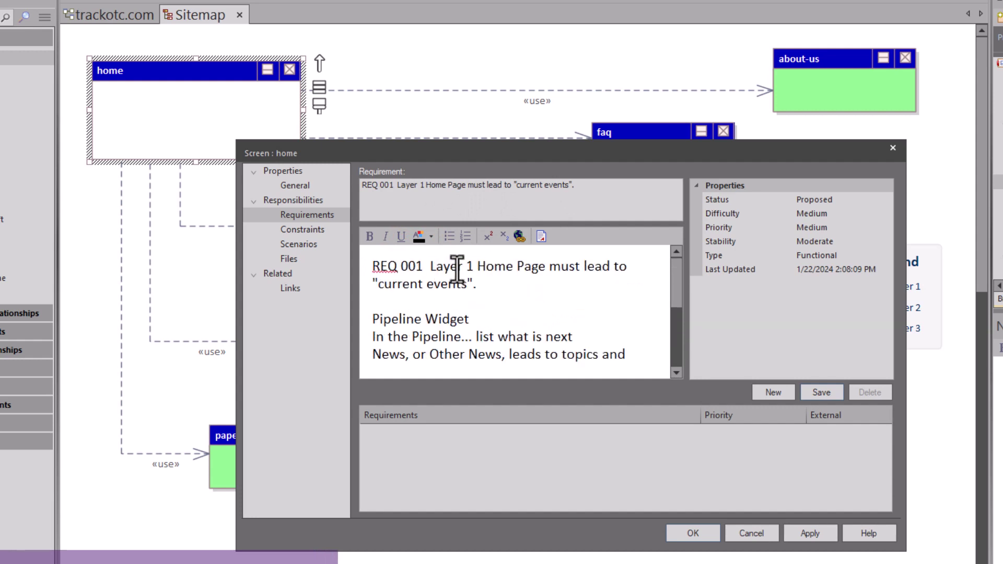
scroll(395, 303, "down", 1)
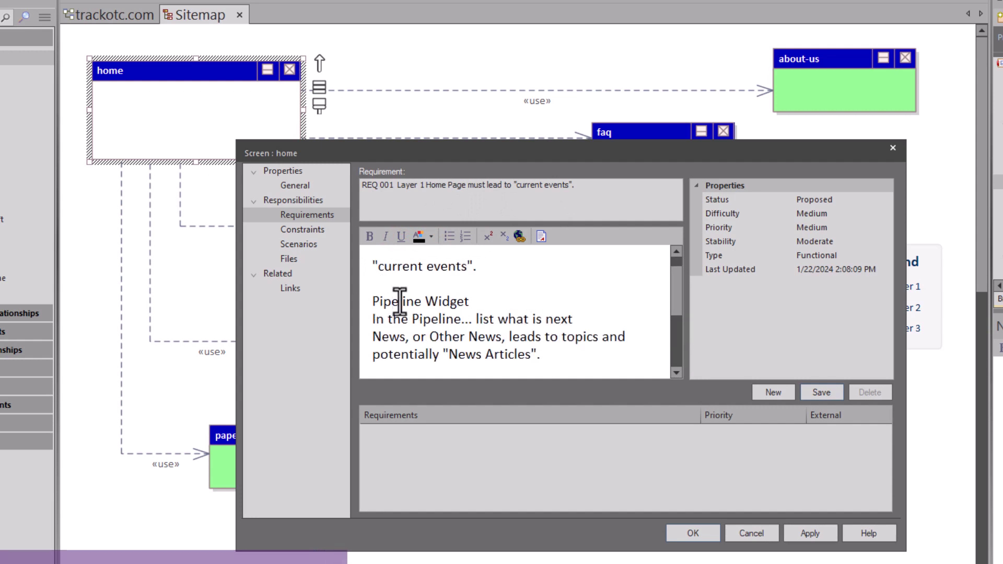
scroll(399, 300, "up", 1)
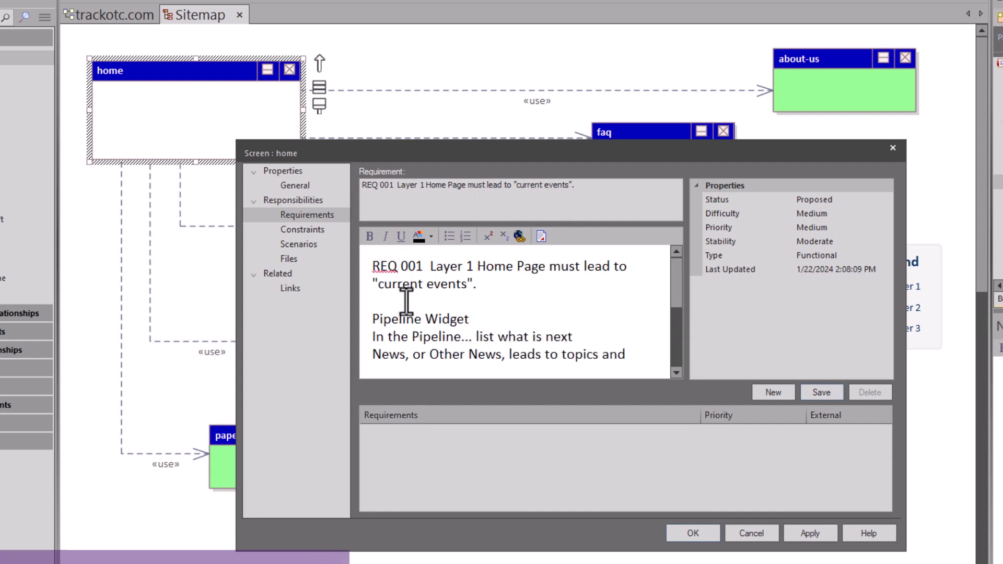
- Format the notes lines from Pipeline Widget through "Sup? or What's Up" as a bulleted list and save the requirement
left_click(372, 317)
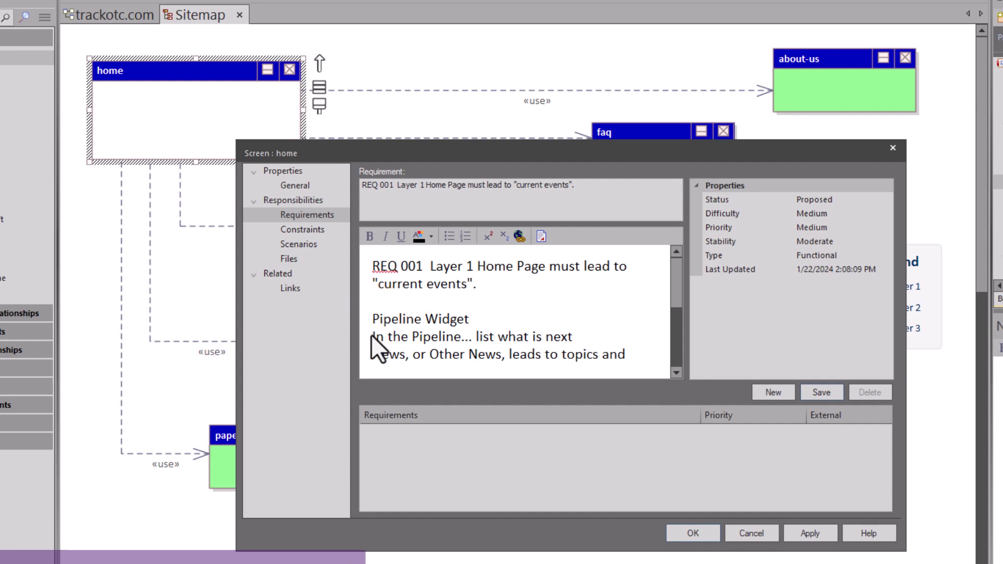
left_click_drag(374, 319, 493, 358)
left_click(451, 239)
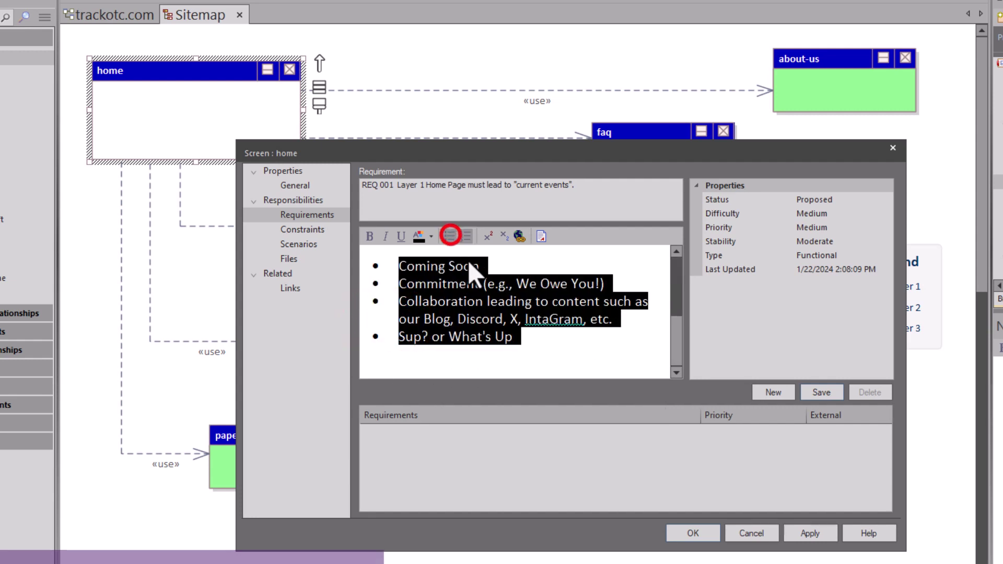
scroll(488, 296, "up", 3)
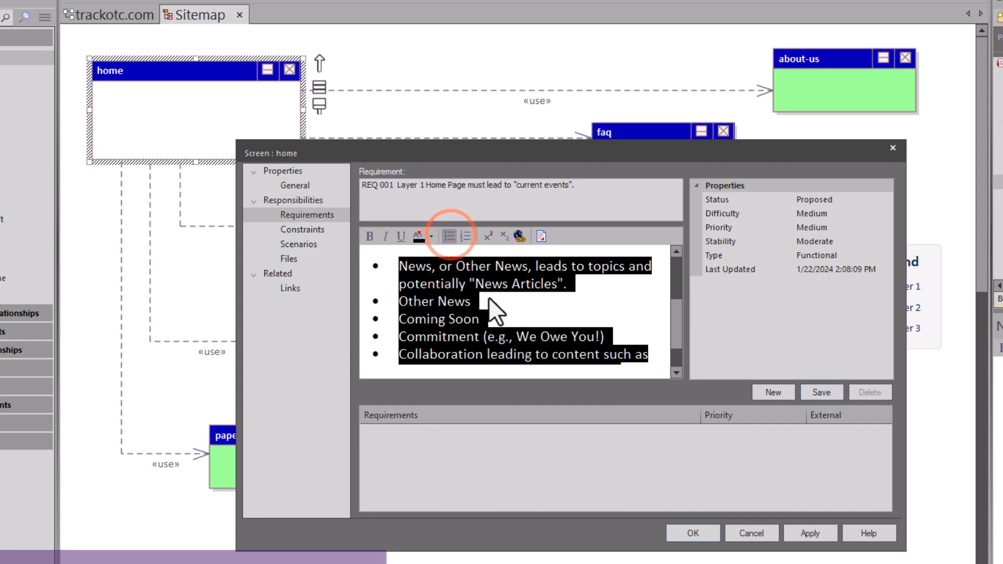
left_click(821, 392)
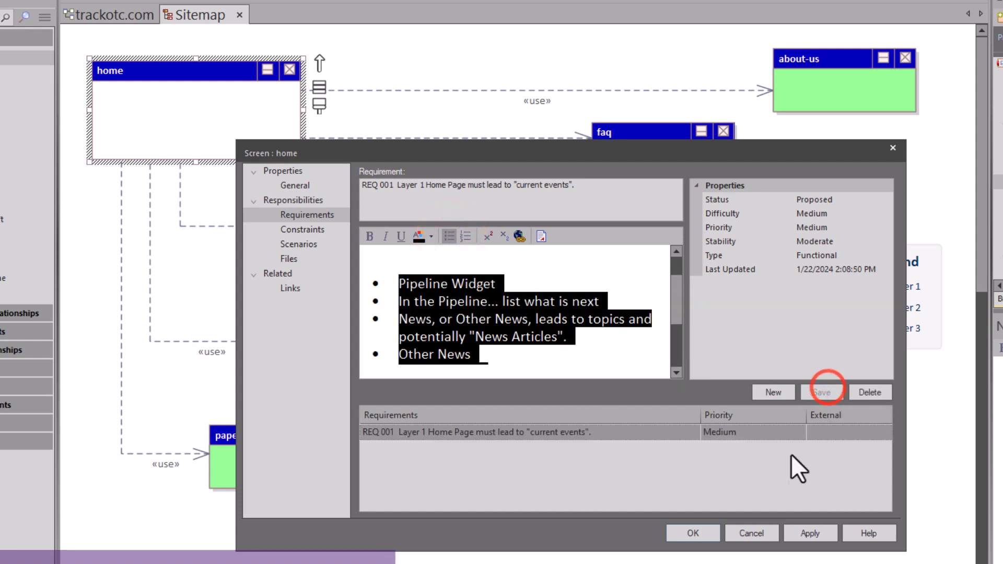
left_click(533, 311)
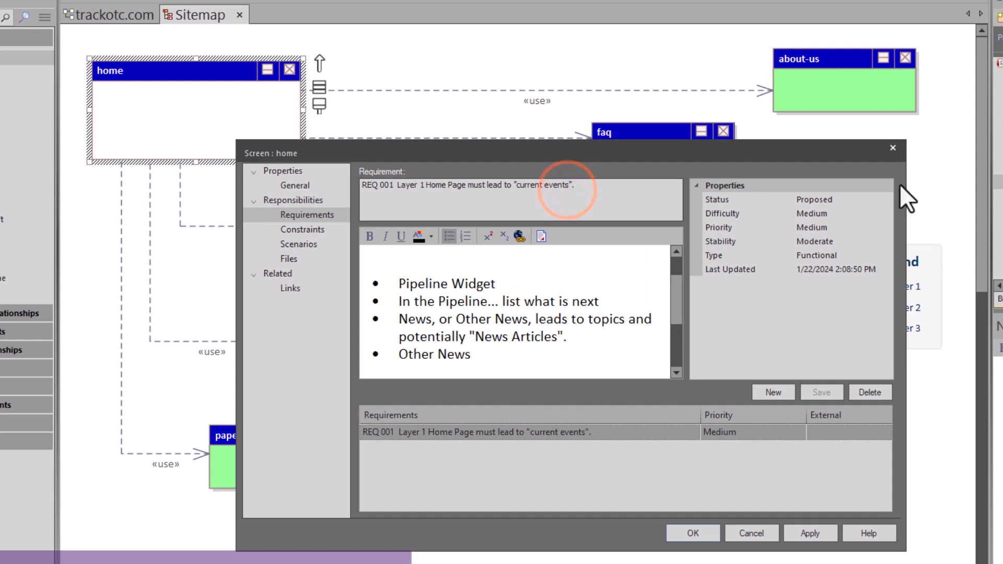
- Set the REQ 001 requirement's Difficulty to Low and its Priority to High
left_click(836, 214)
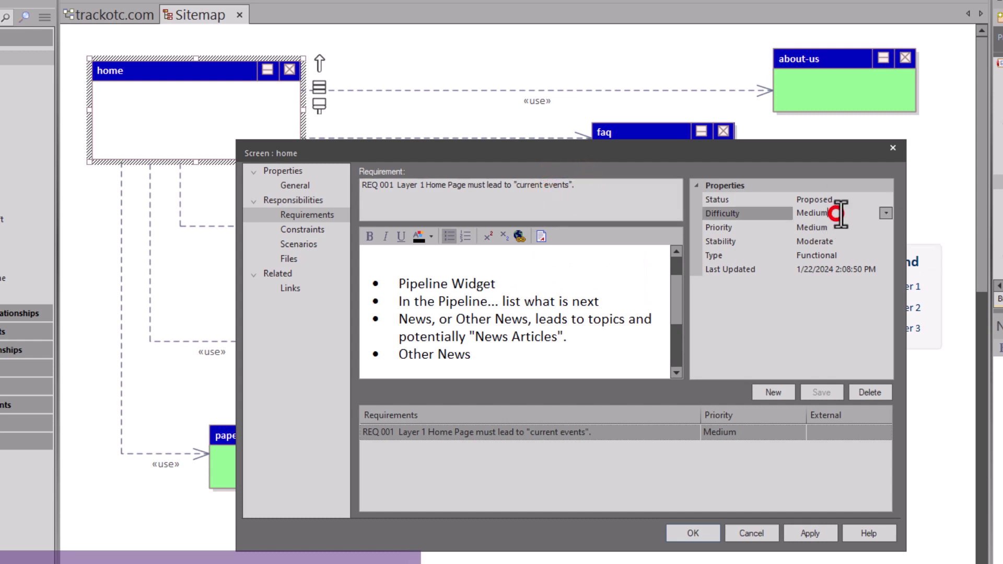
left_click(886, 211)
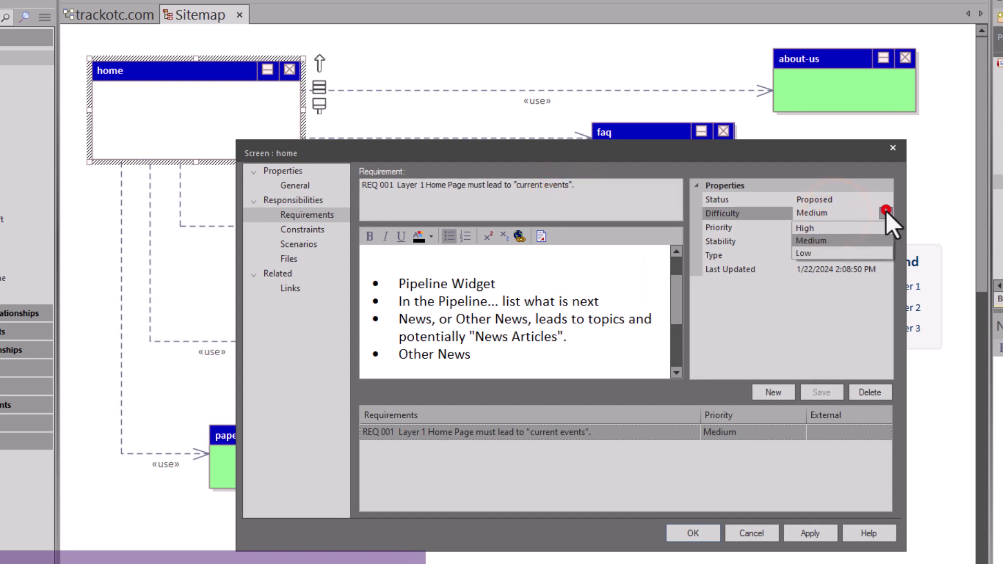
left_click(814, 254)
left_click(841, 227)
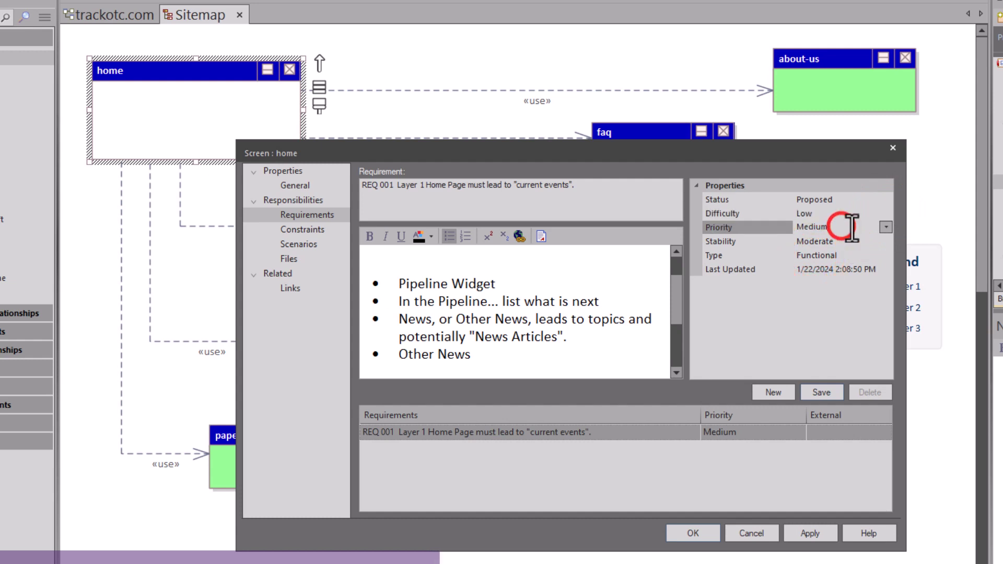
left_click(886, 228)
left_click(836, 241)
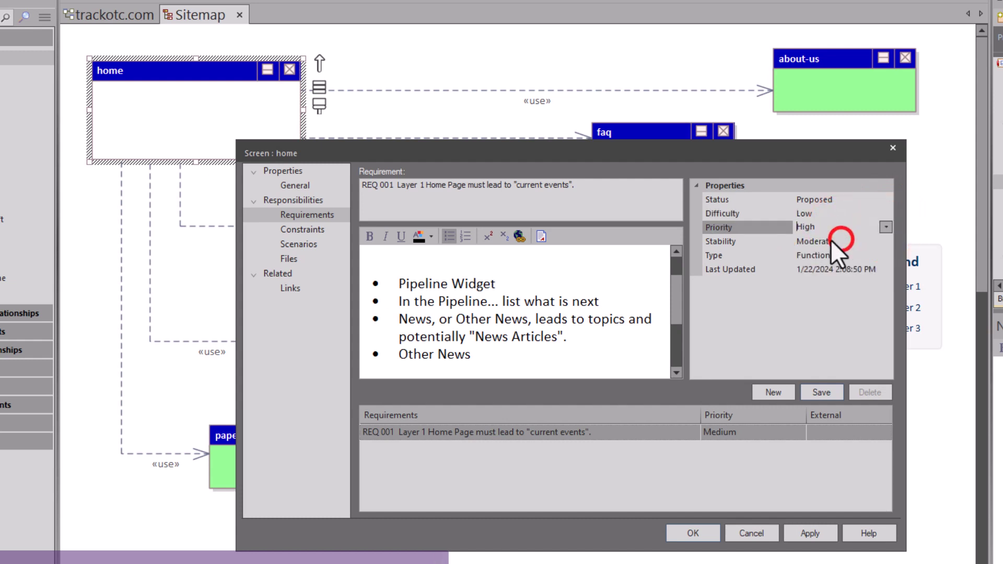
- Set the REQ 001 requirement's Stability to High and its Type to Display, and save the requirement
left_click(825, 240)
left_click(886, 240)
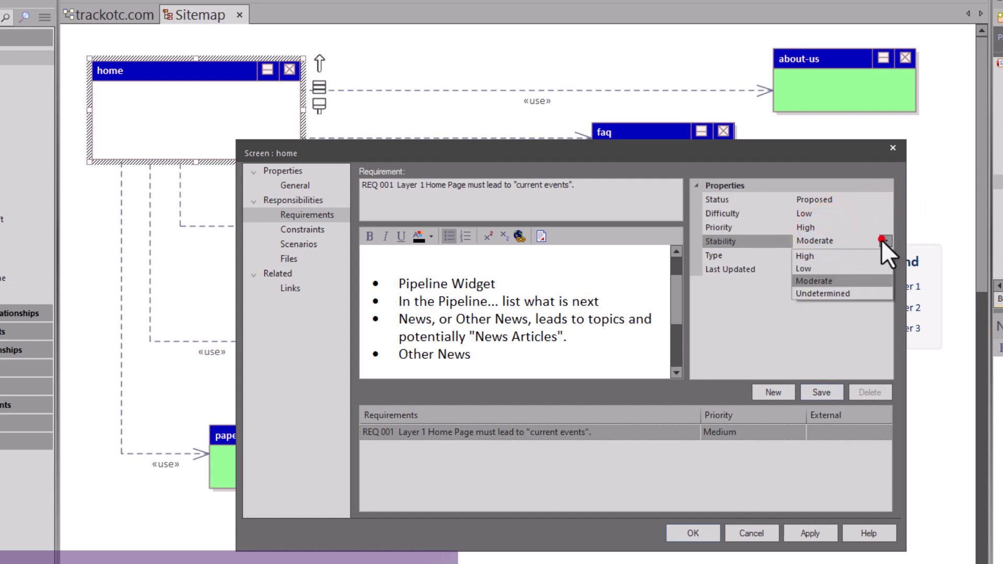
left_click(827, 253)
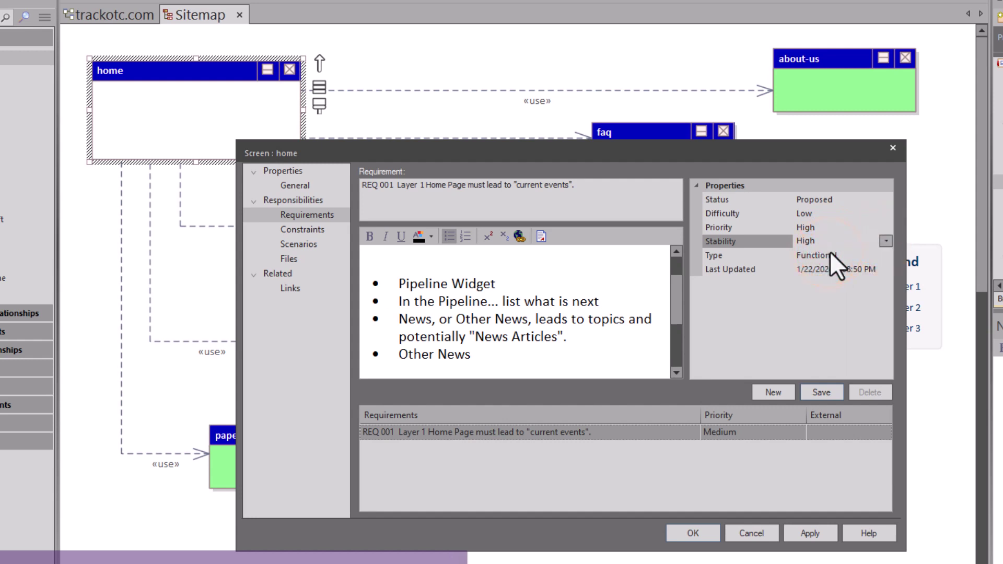
left_click(853, 252)
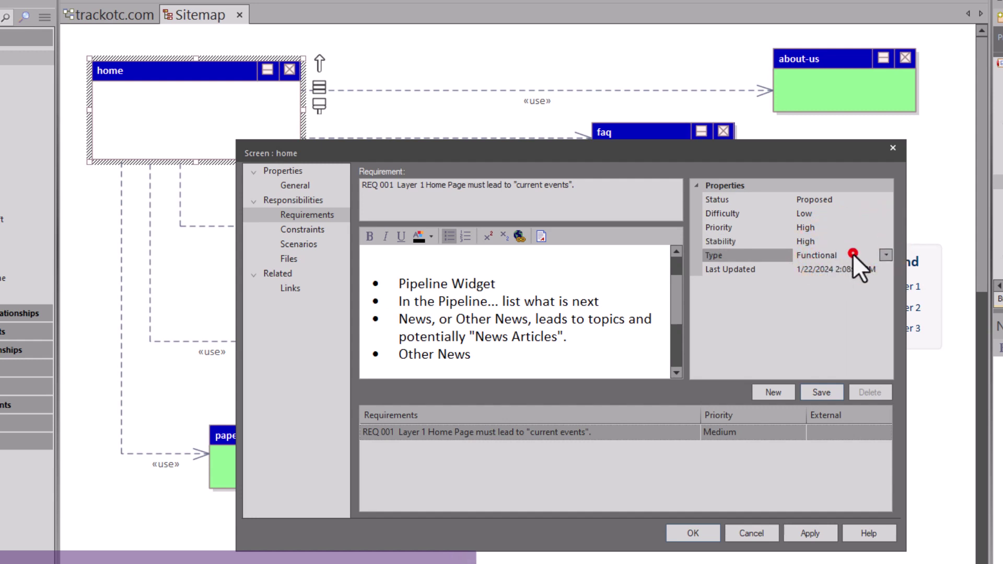
left_click(886, 253)
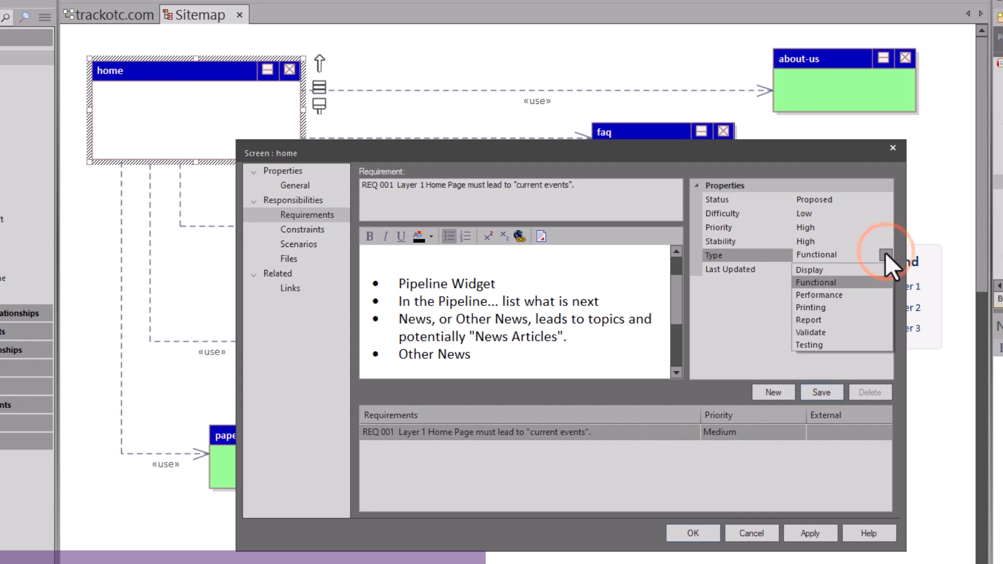
left_click(829, 268)
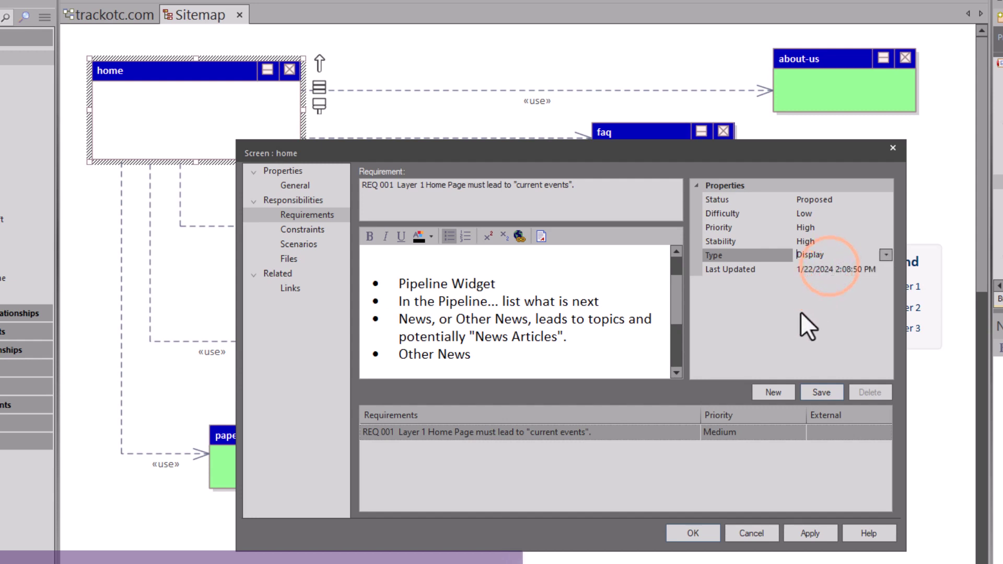
left_click(814, 394)
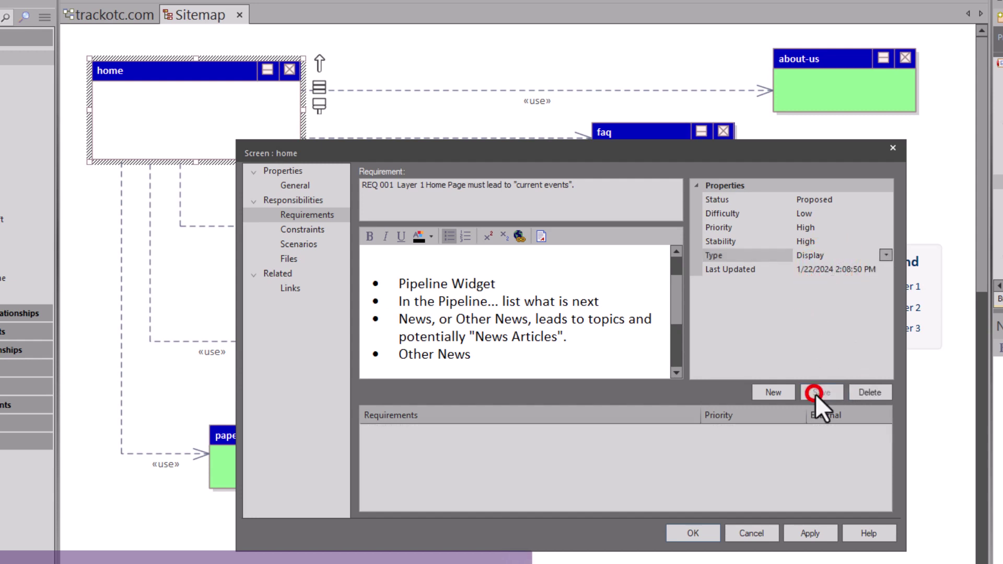
left_click(545, 428)
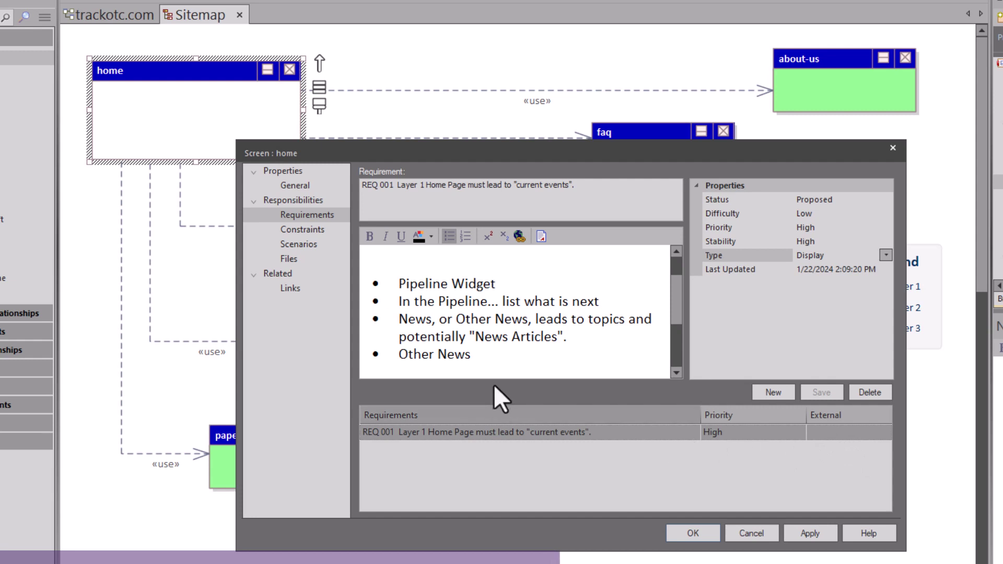
scroll(506, 320, "up", 1)
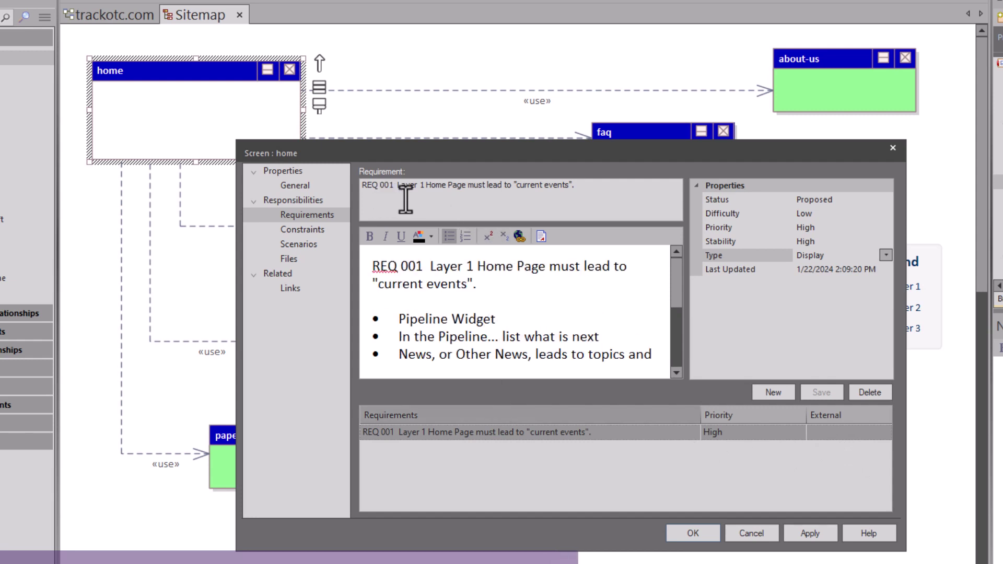
left_click_drag(393, 186, 363, 190)
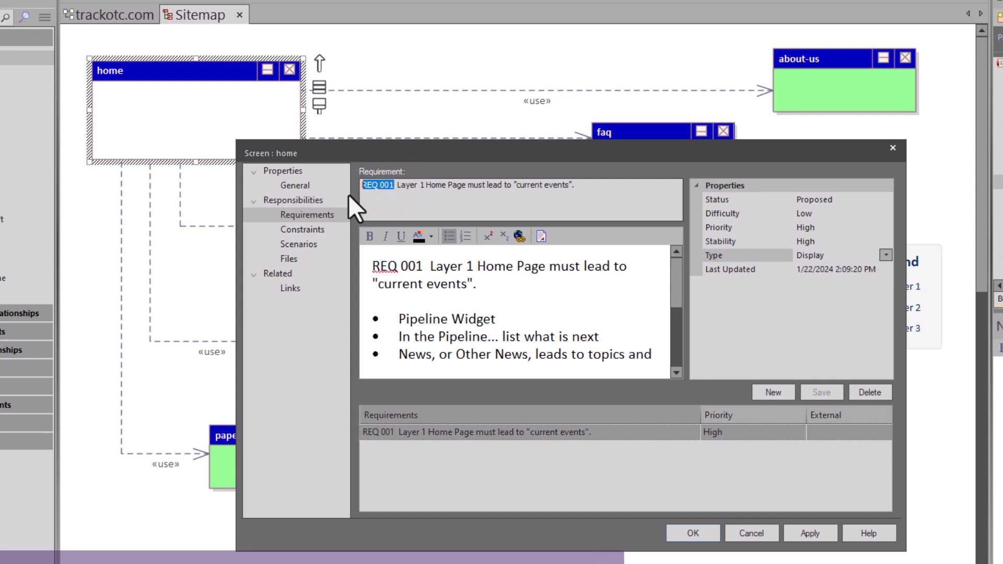
left_click(378, 186)
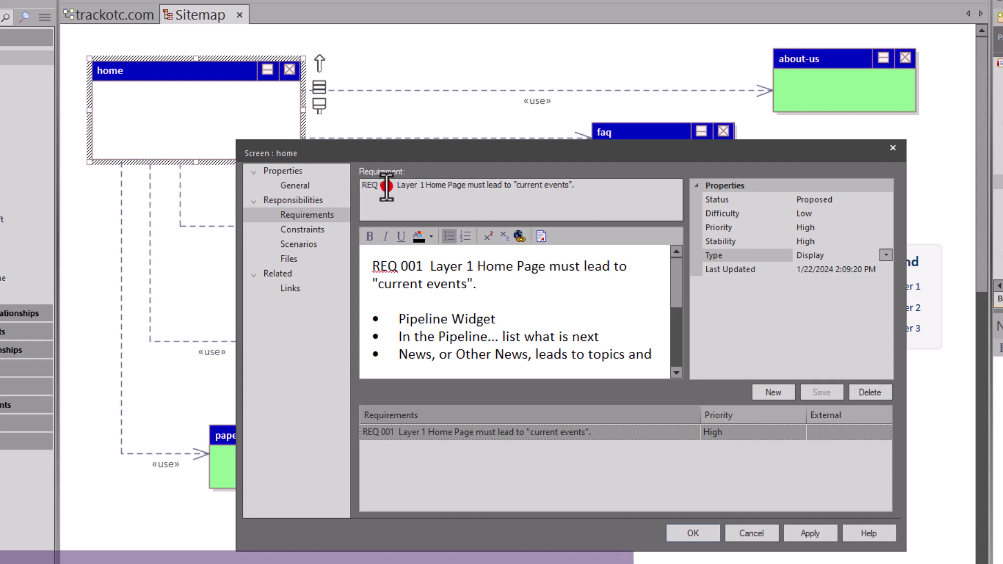
left_click_drag(379, 185, 390, 186)
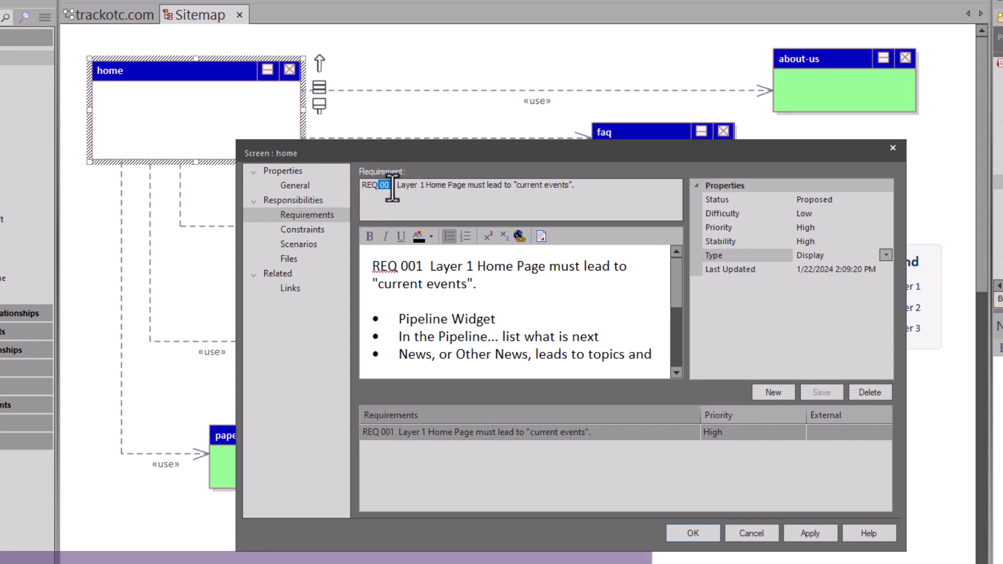
left_click(401, 186)
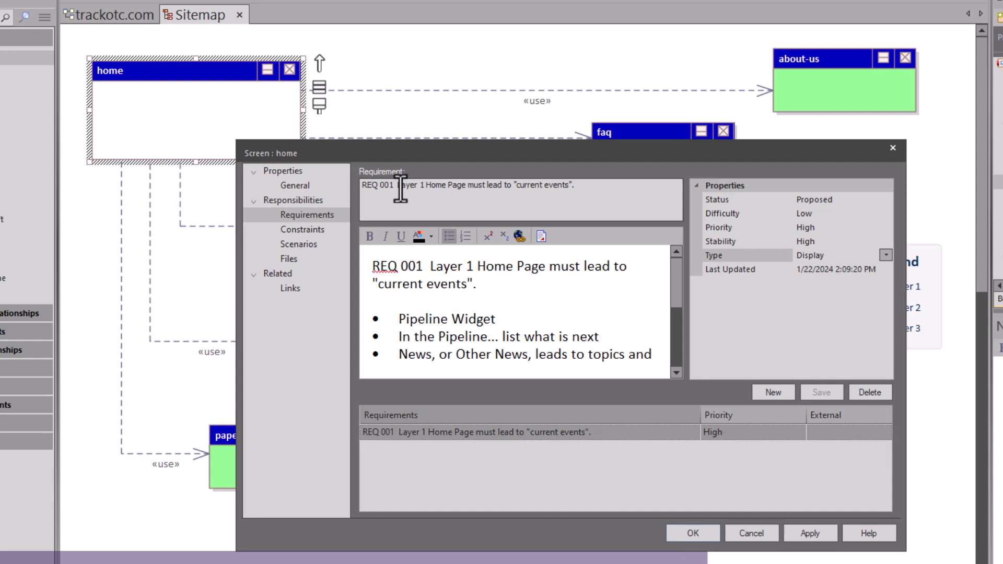
left_click(526, 197)
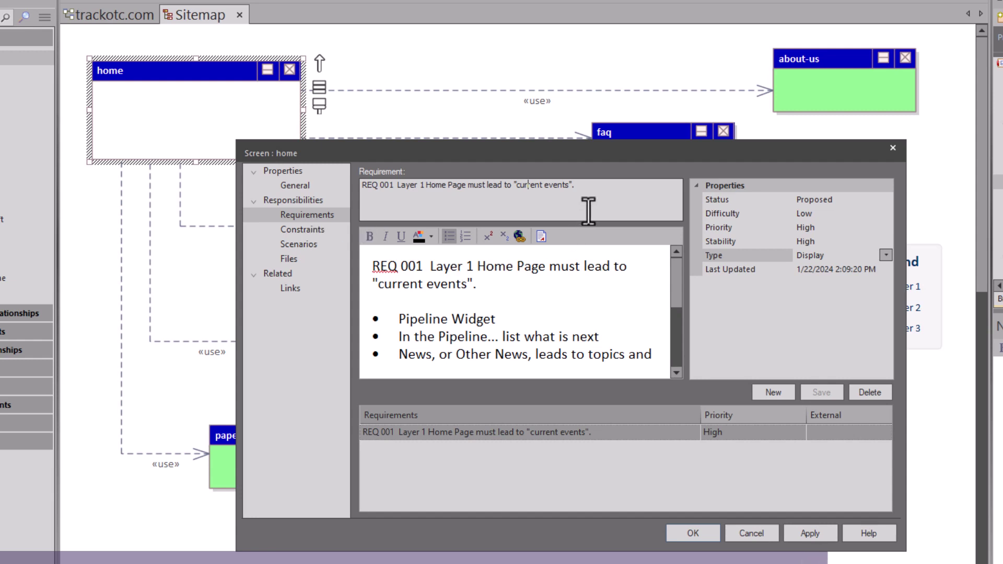
left_click_drag(419, 185, 415, 185)
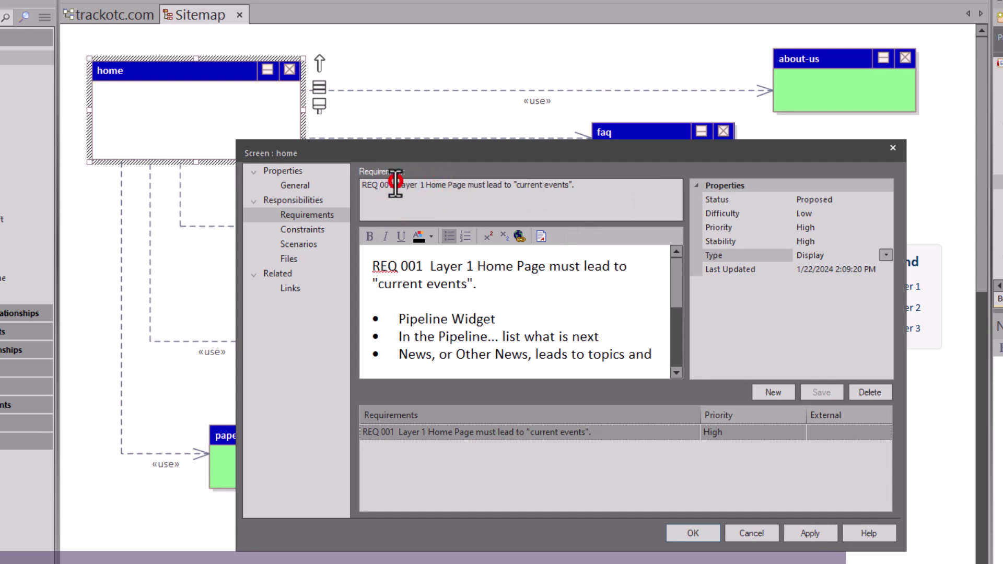
- Shorten the requirement's title to "Home Page must lead to "current events".", save it and close the home screen's properties
left_click_drag(395, 184, 362, 185)
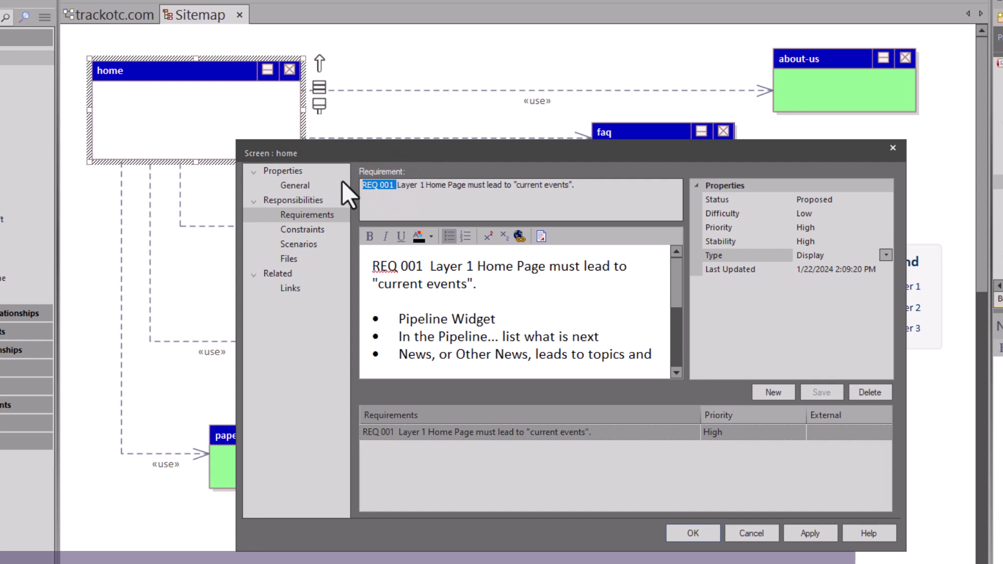
type("7")
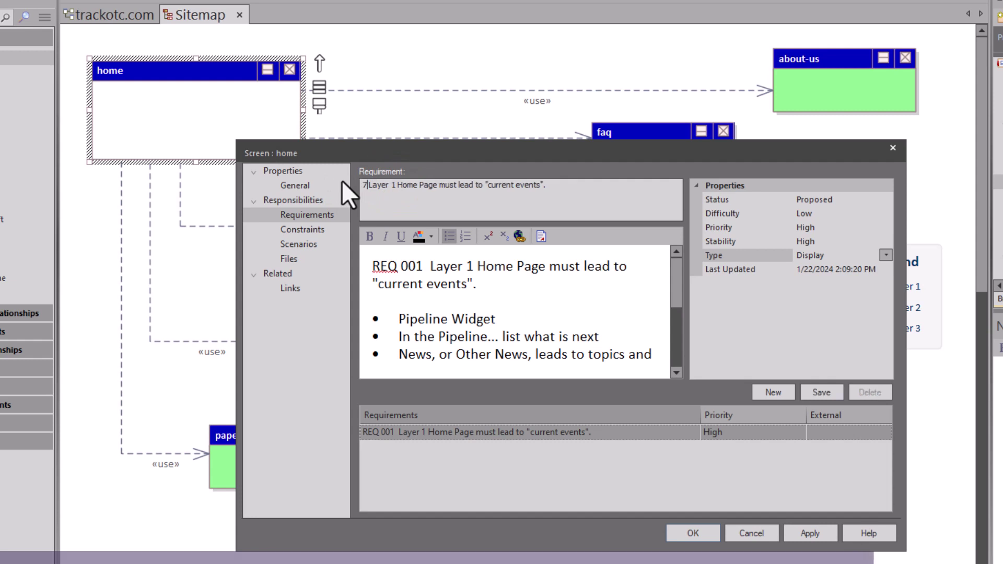
key("BackSpace")
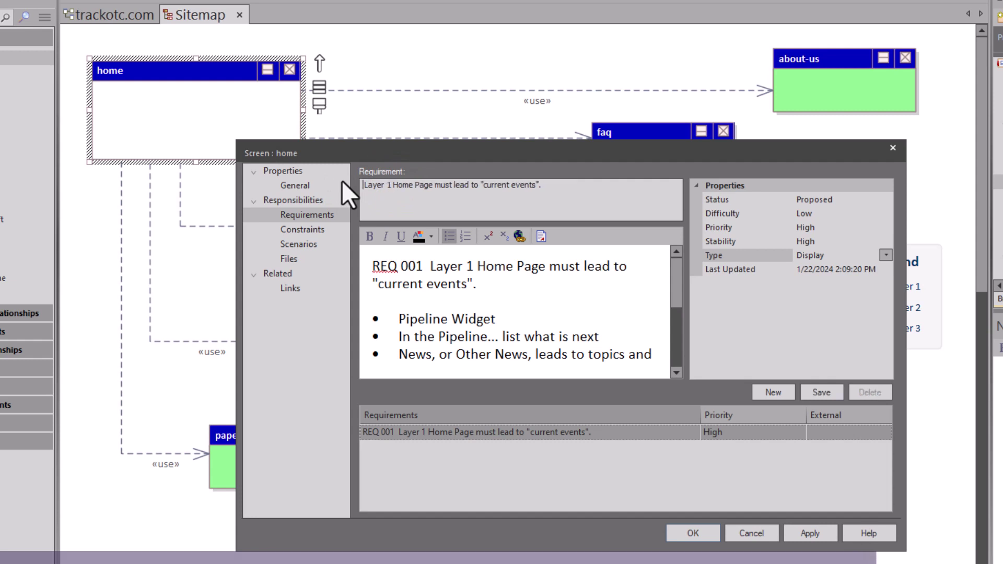
left_click(394, 180)
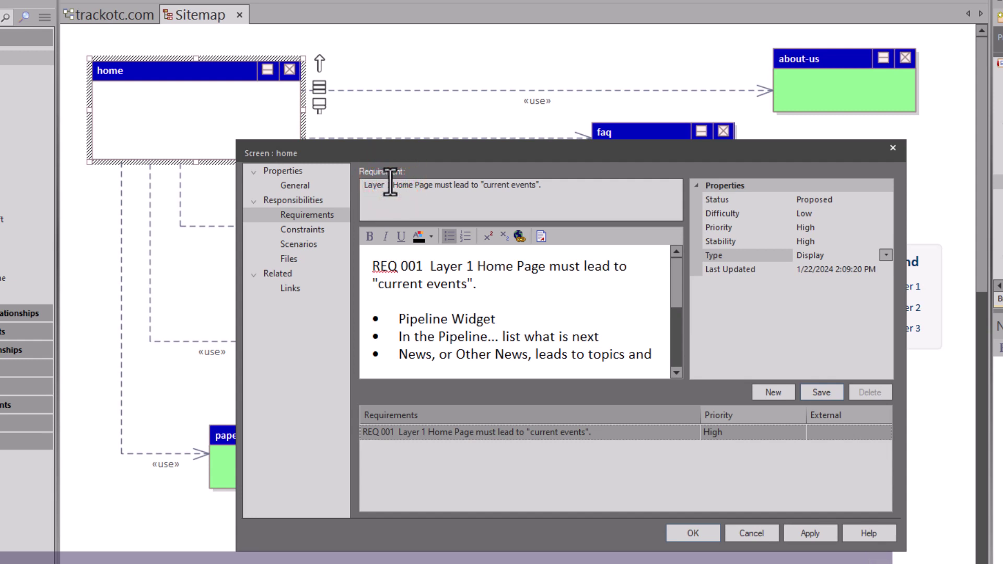
left_click_drag(391, 183, 270, 179)
key("BackSpace")
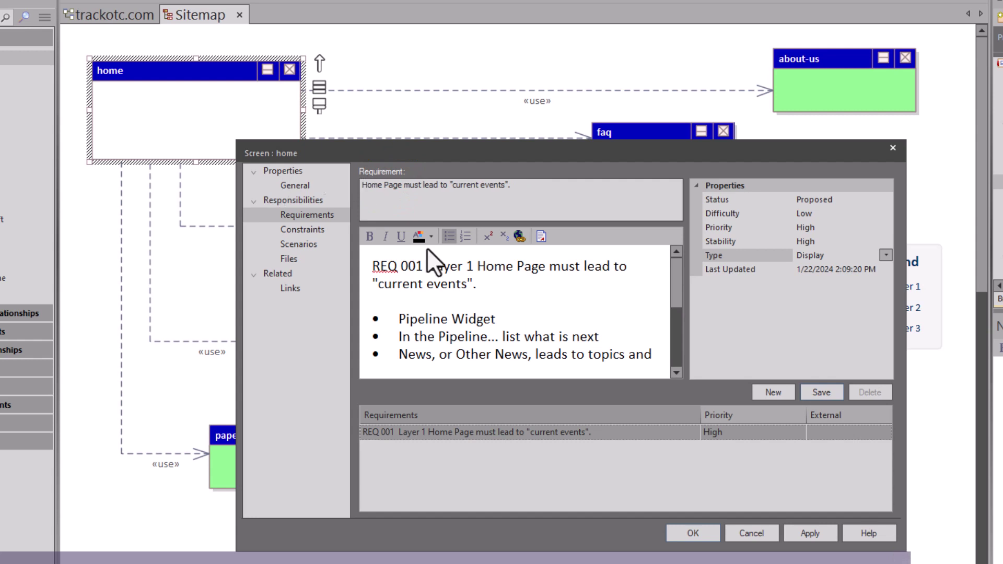
left_click(815, 405)
left_click(828, 395)
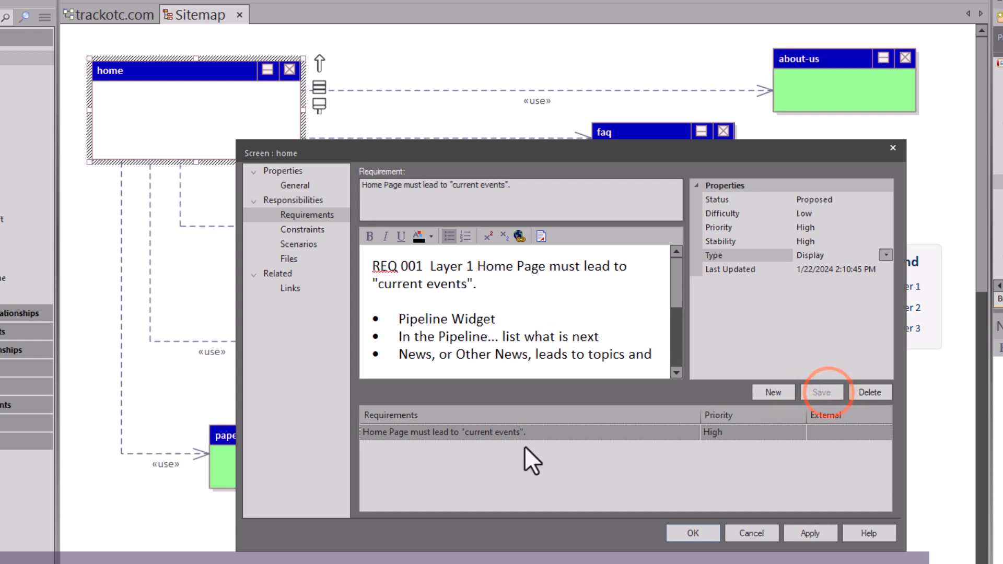
left_click(693, 534)
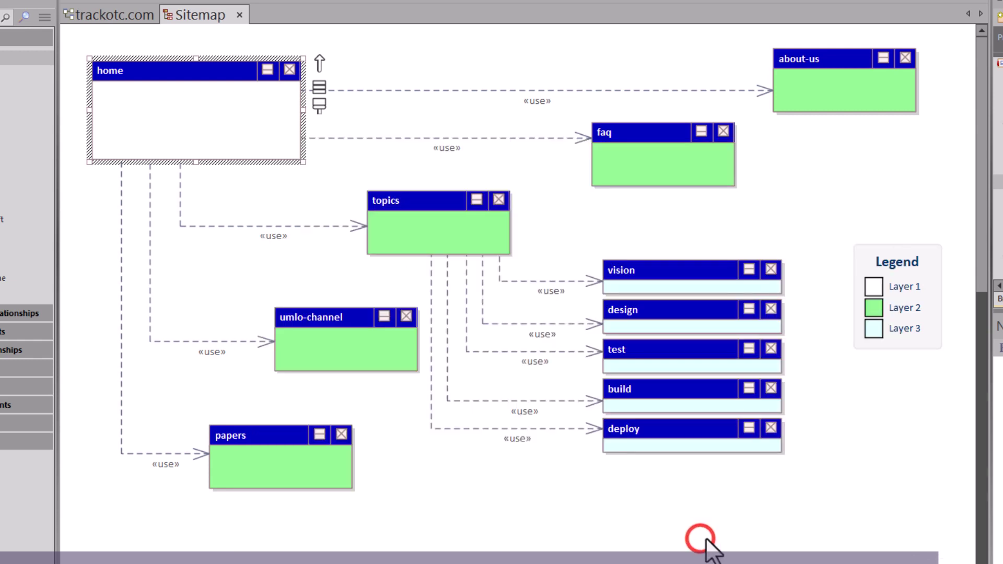
- Remove the blank line above the Pipeline Widget bullet in the home screen requirement's notes, and save and apply the change
left_click(516, 474)
double_click(235, 135)
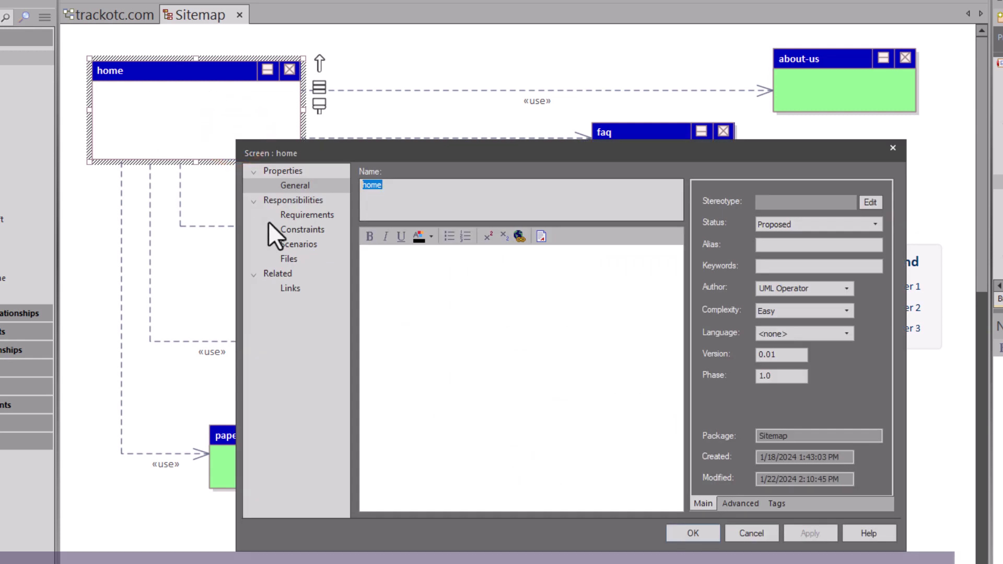
left_click(300, 214)
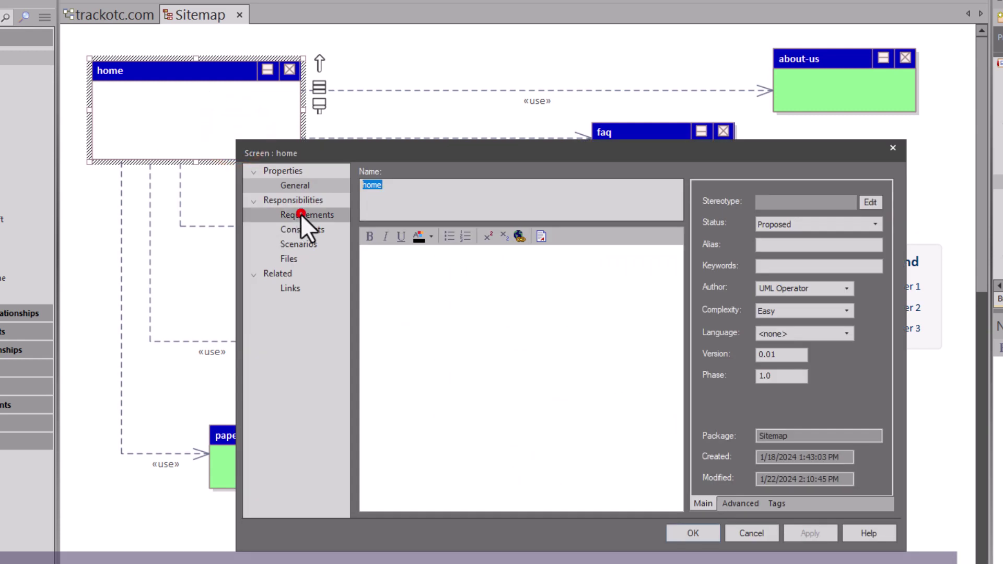
left_click(463, 433)
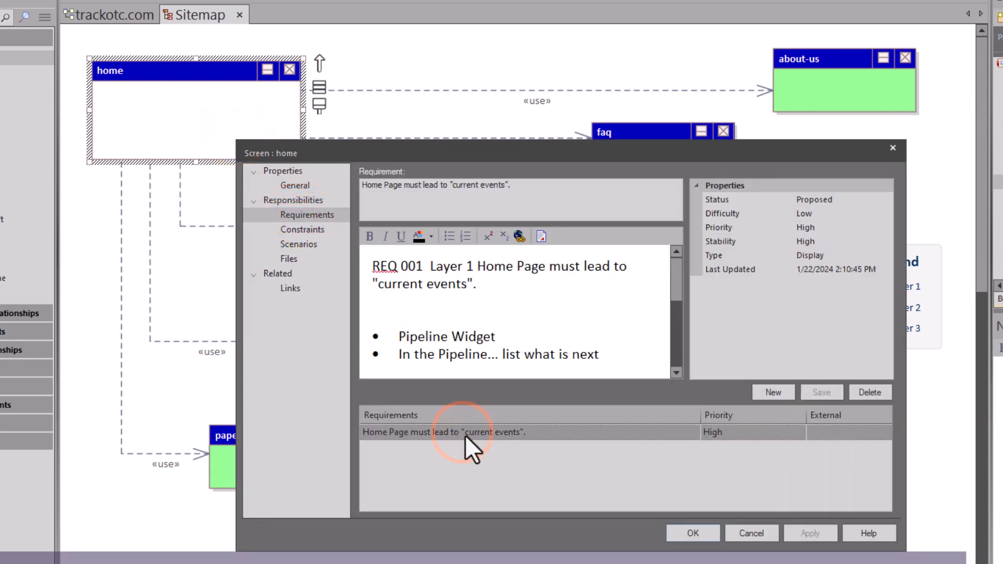
left_click(401, 308)
key("BackSpace")
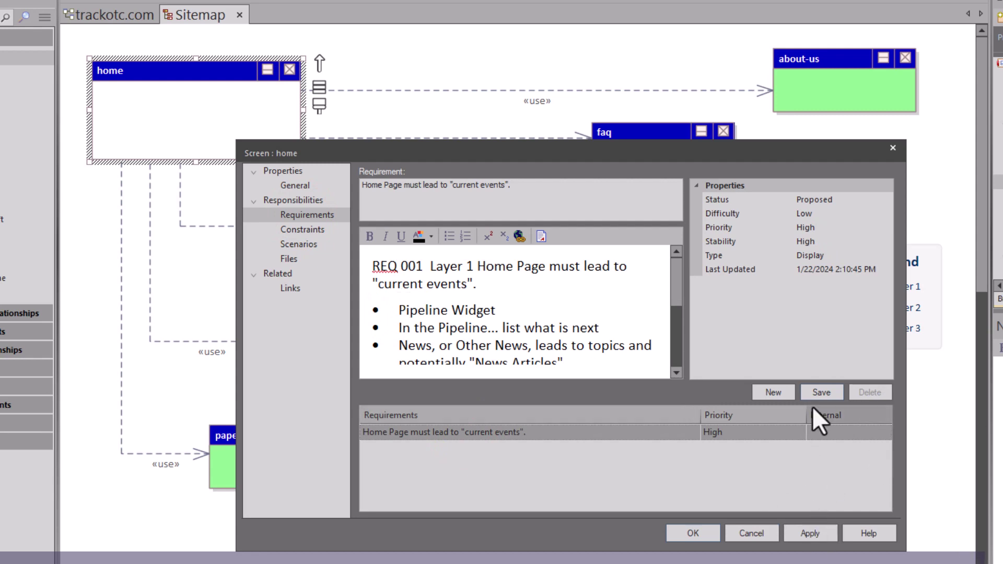
left_click(815, 393)
left_click(798, 538)
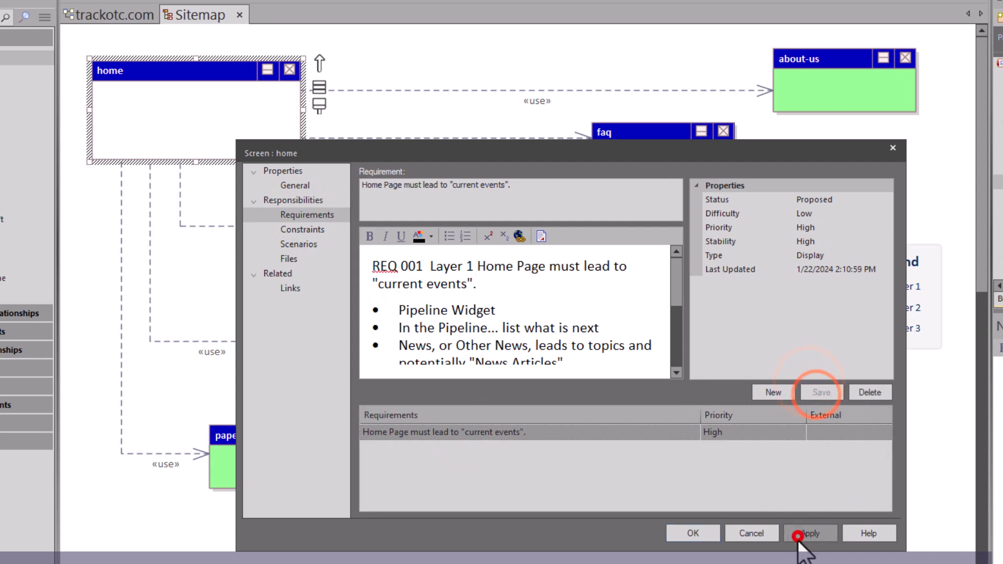
left_click(685, 534)
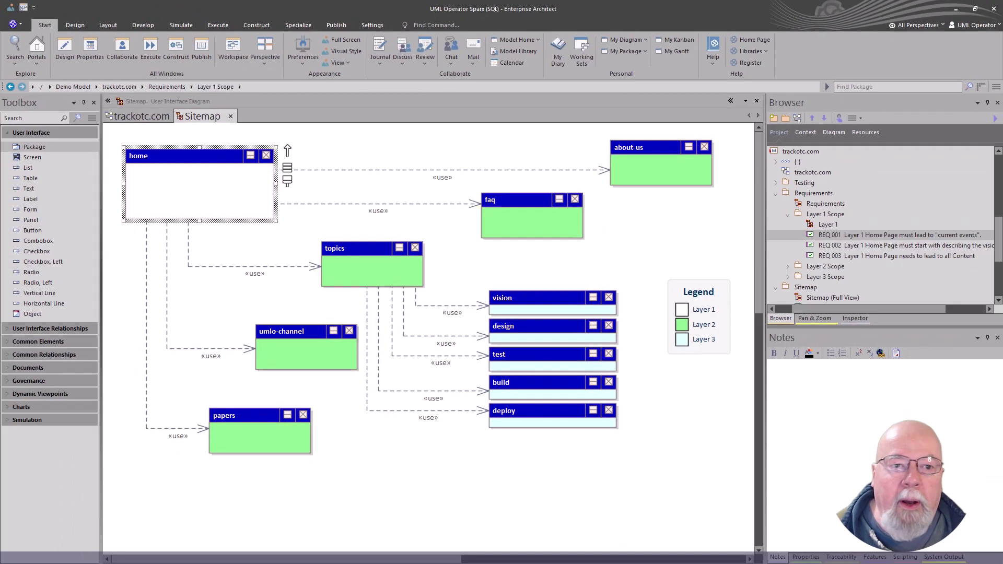
- Open the home screen's properties and select its "current events" entry among the internal requirements
left_click(287, 192)
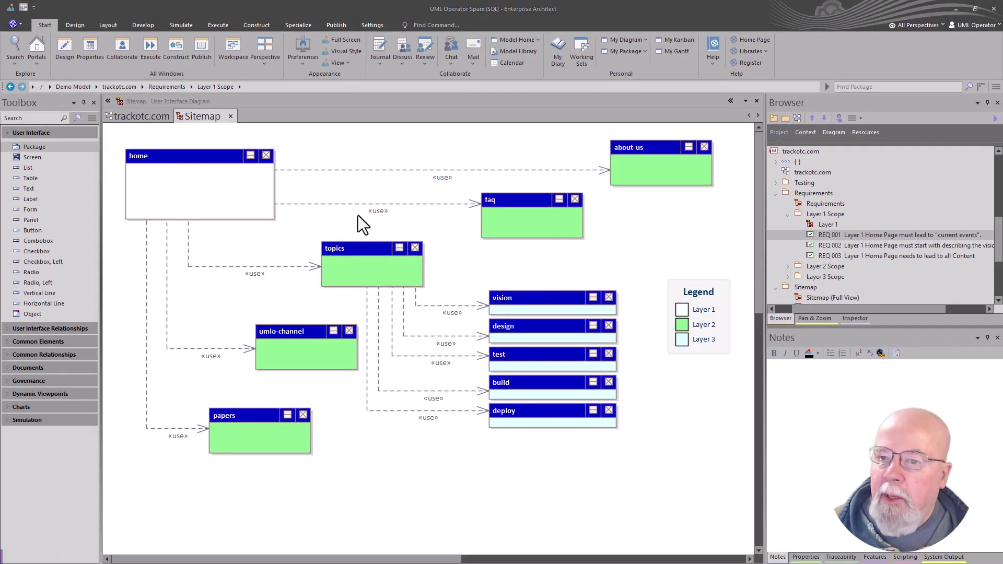
left_click(161, 158)
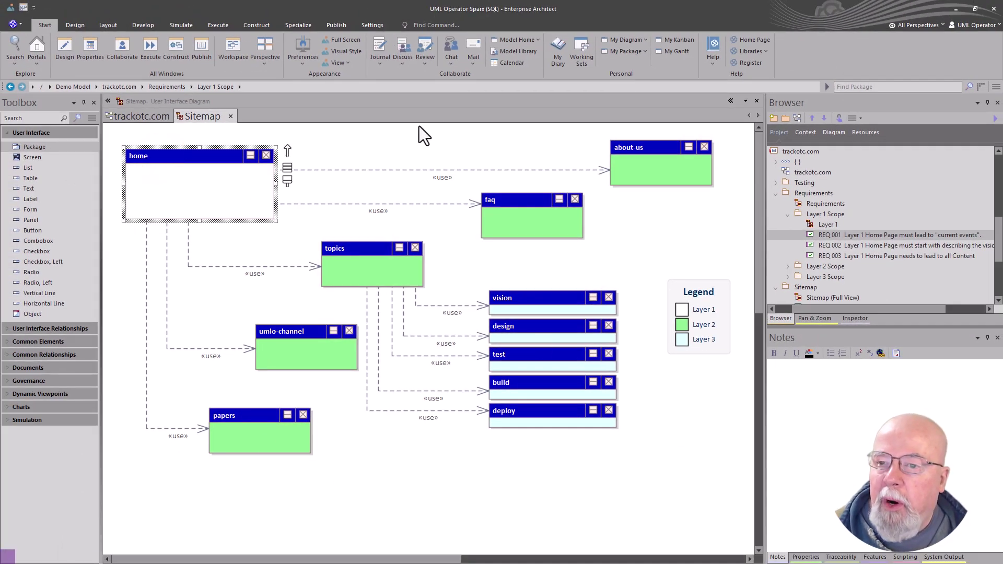
left_click(201, 156)
double_click(200, 156)
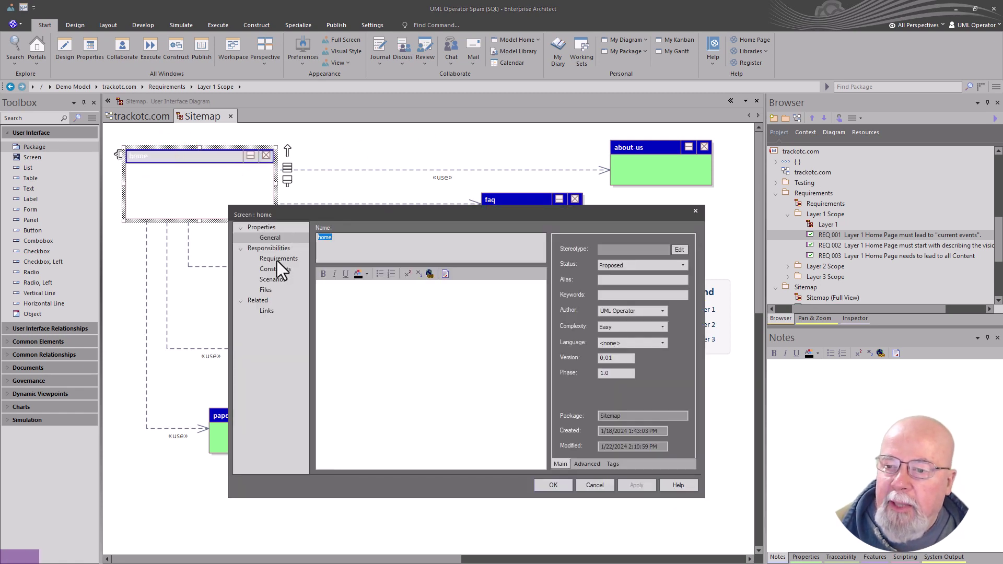
left_click(267, 260)
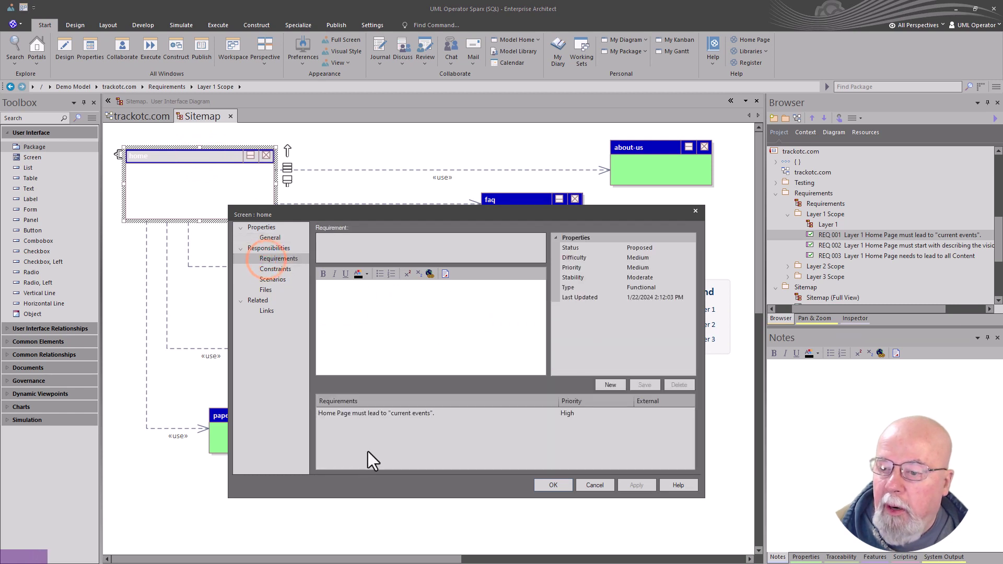
left_click(352, 413)
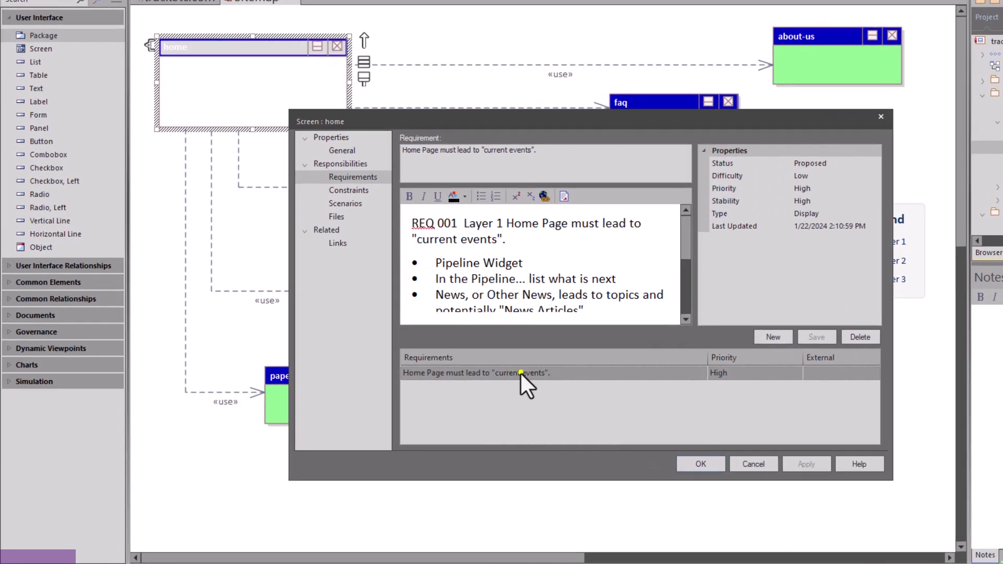
- Move the "current events" requirement external into the Requirements package of Web Design Demo, and close the home screen's properties
right_click(412, 414)
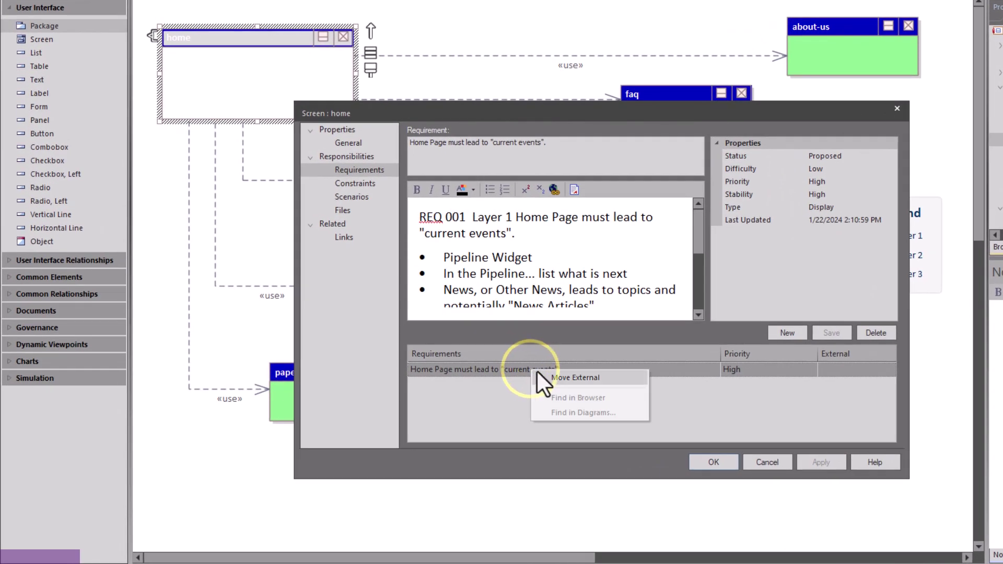
right_click(506, 369)
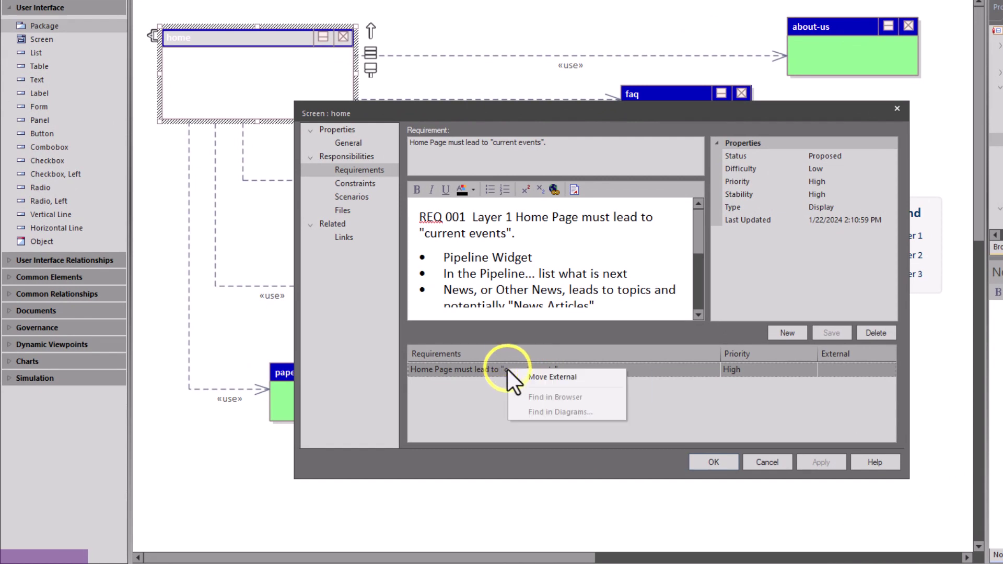
right_click(791, 369)
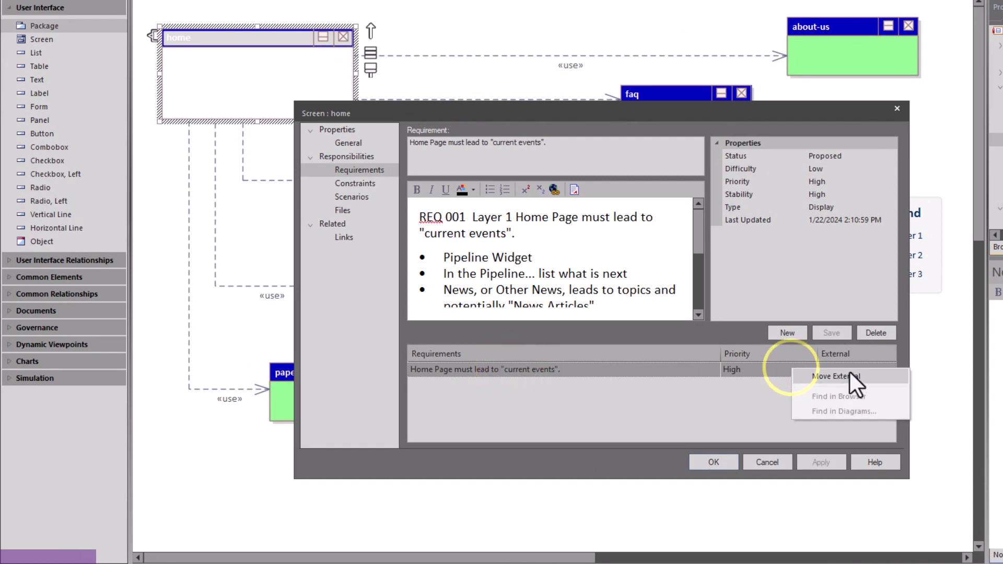
right_click(707, 370)
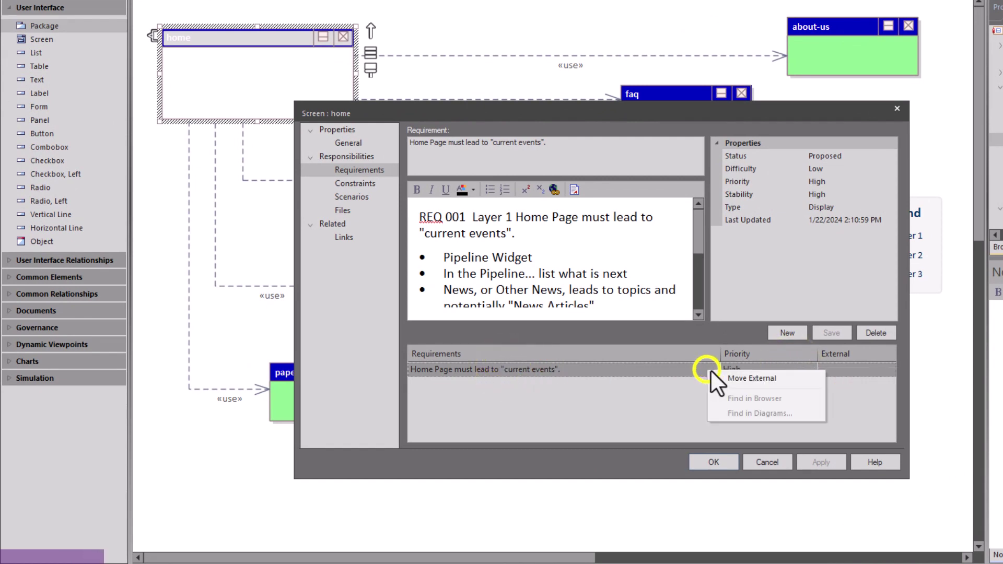
left_click(736, 377)
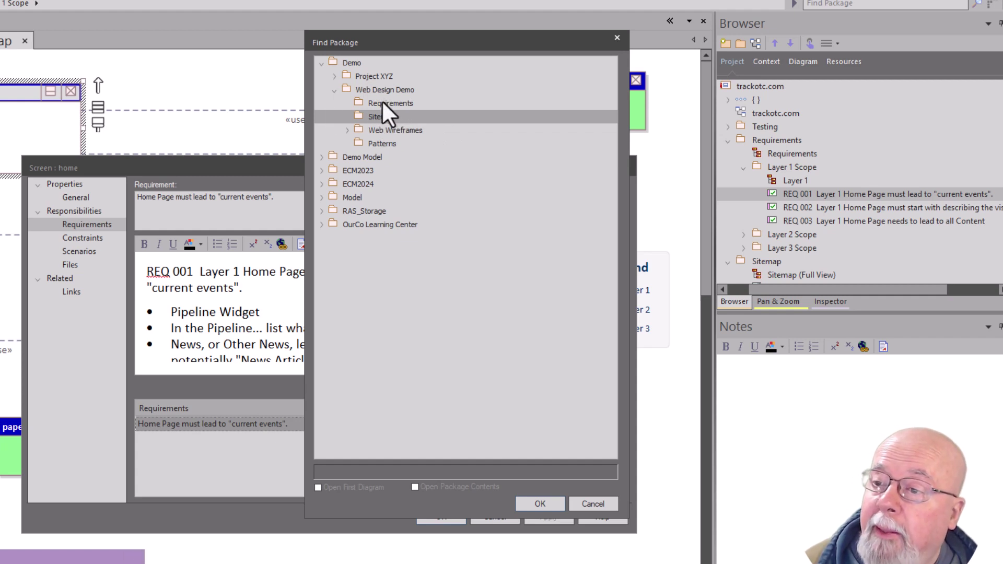
left_click(381, 101)
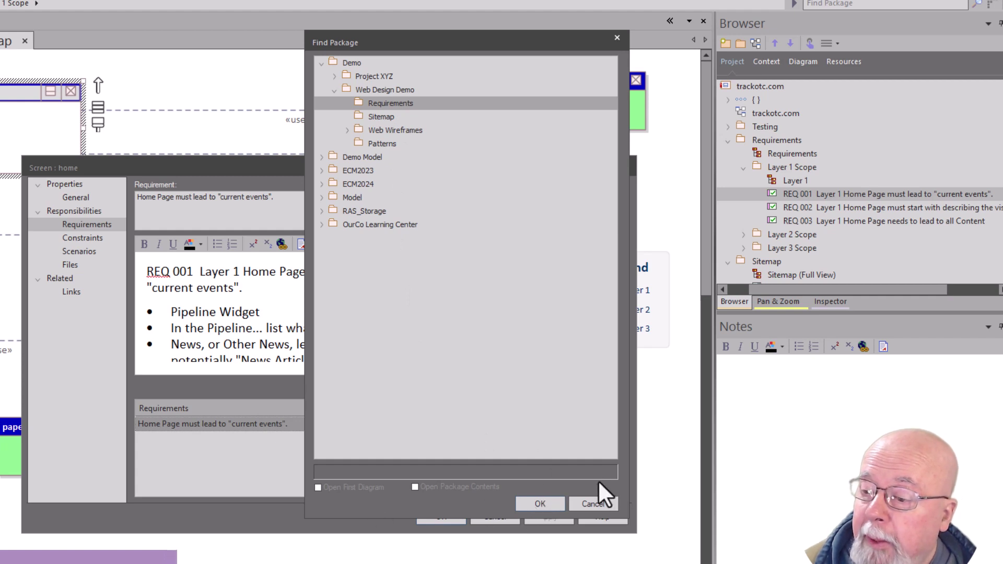
left_click(548, 499)
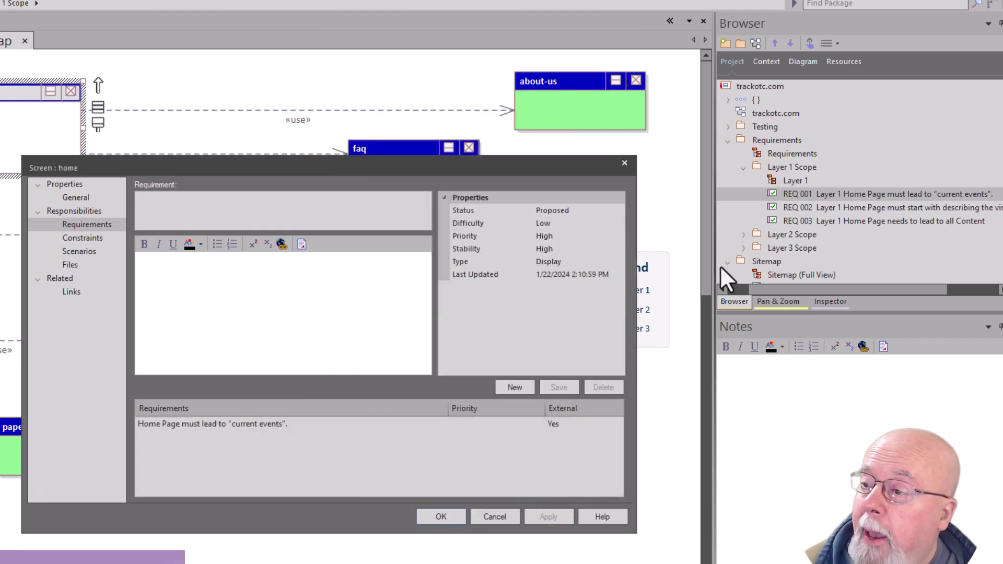
left_click(548, 425)
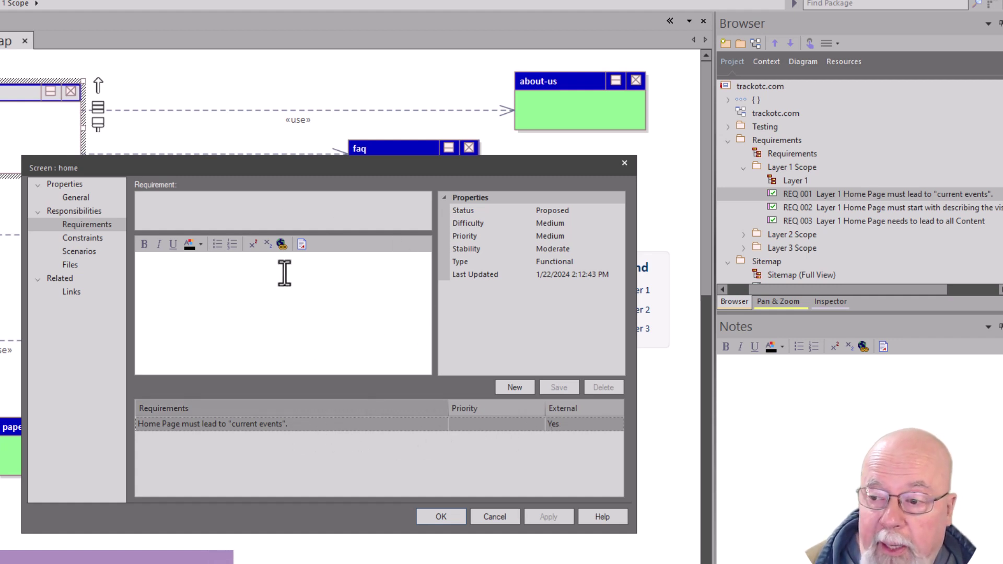
left_click(441, 517)
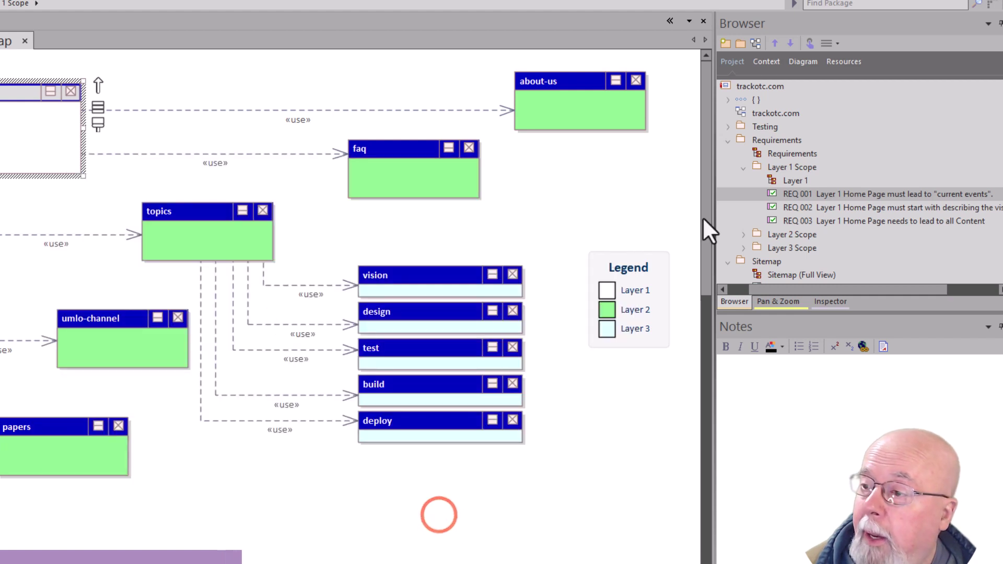
left_click(760, 153)
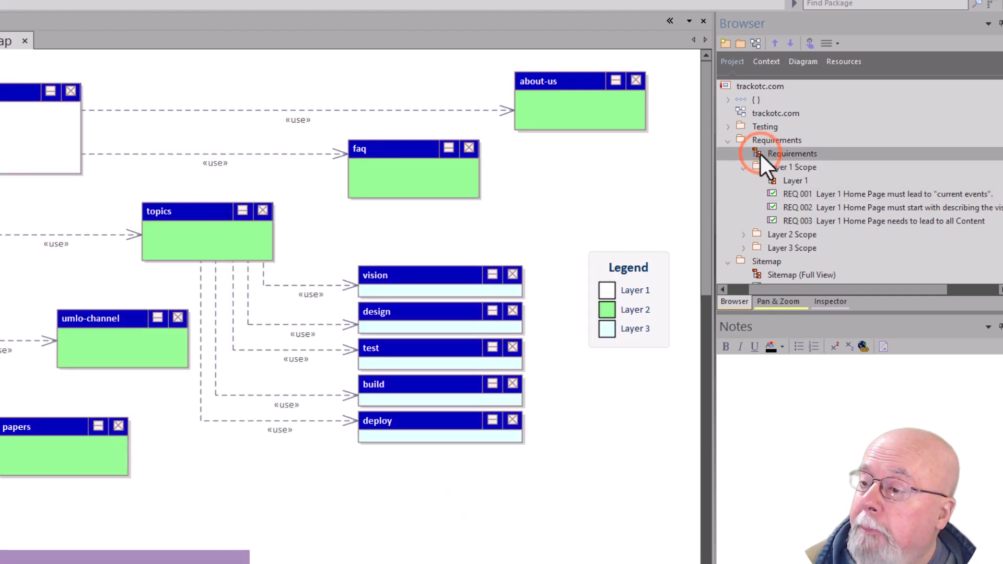
double_click(759, 152)
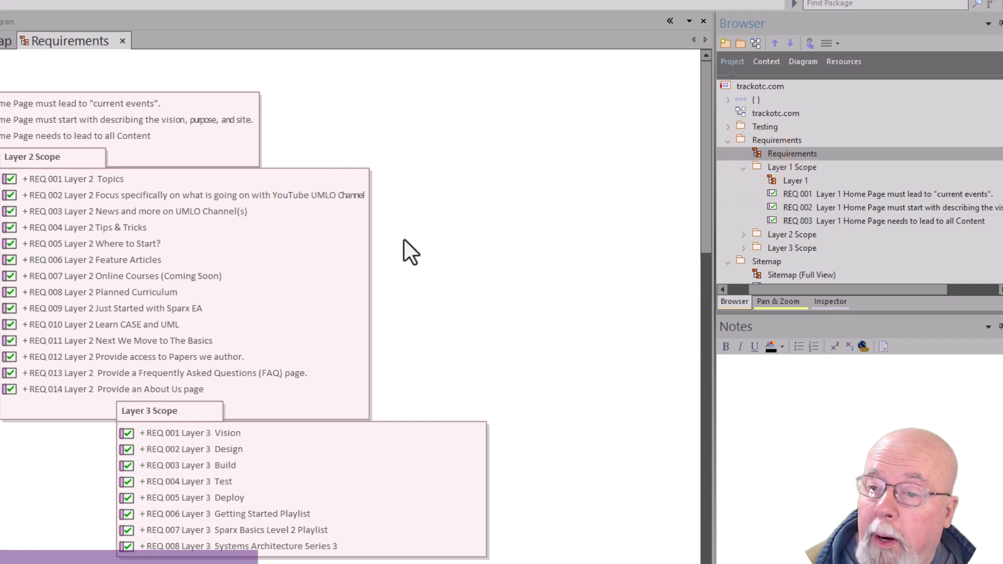
left_click(122, 41)
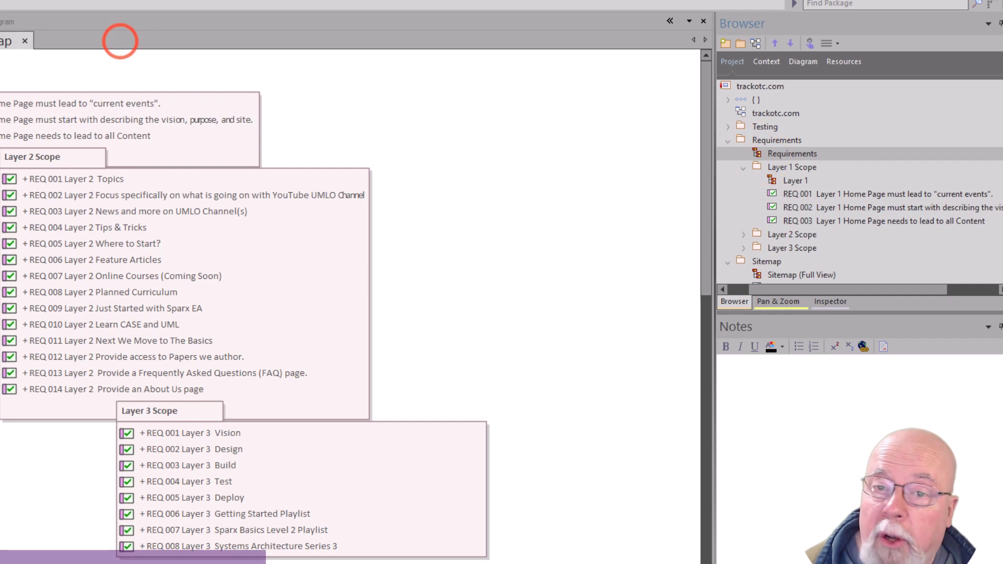
- Open Web Design Demo's Requirements diagram and place the external "current events" requirement in its upper-left area as a Link
left_click(789, 138)
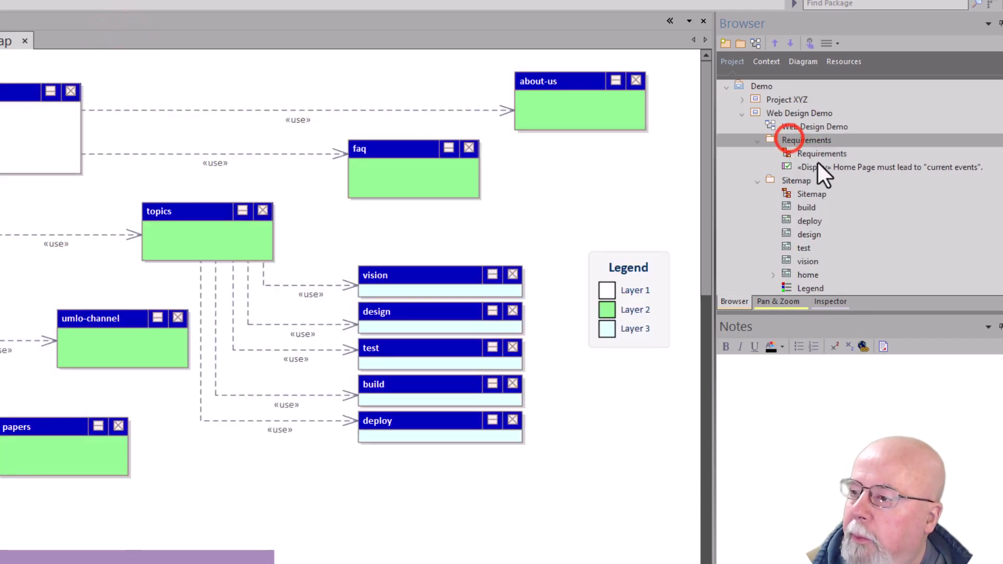
double_click(811, 152)
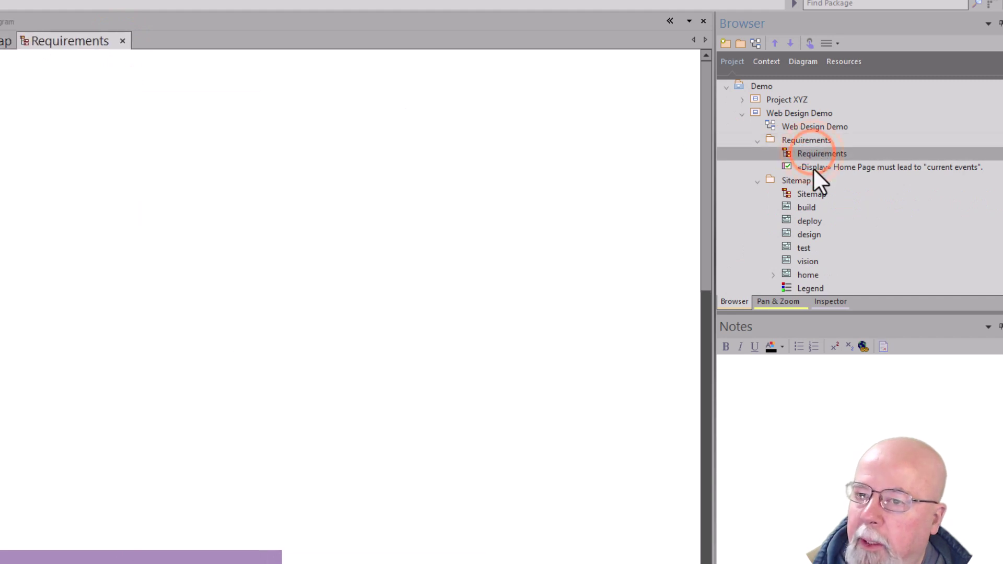
left_click_drag(876, 183, 80, 124)
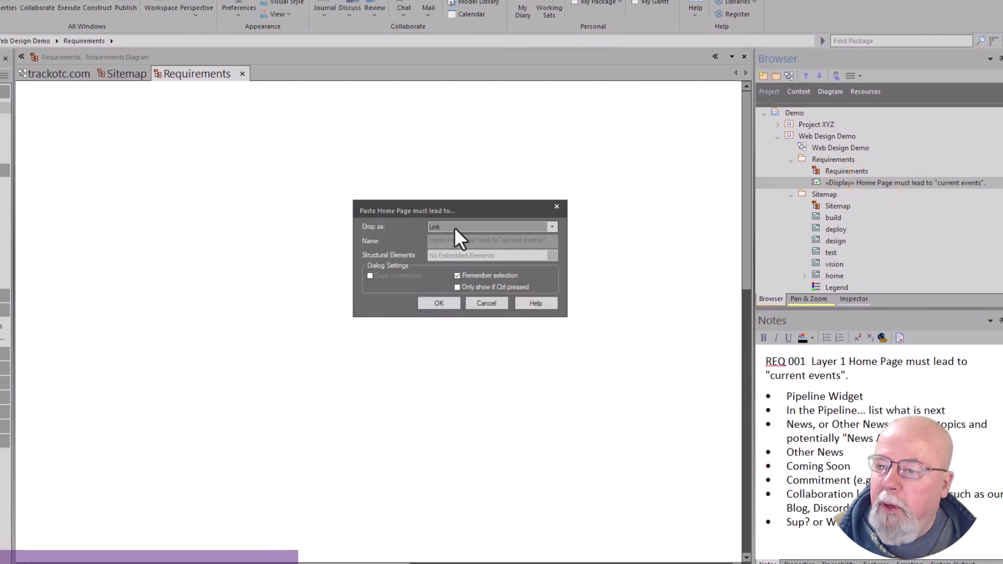
left_click(474, 227)
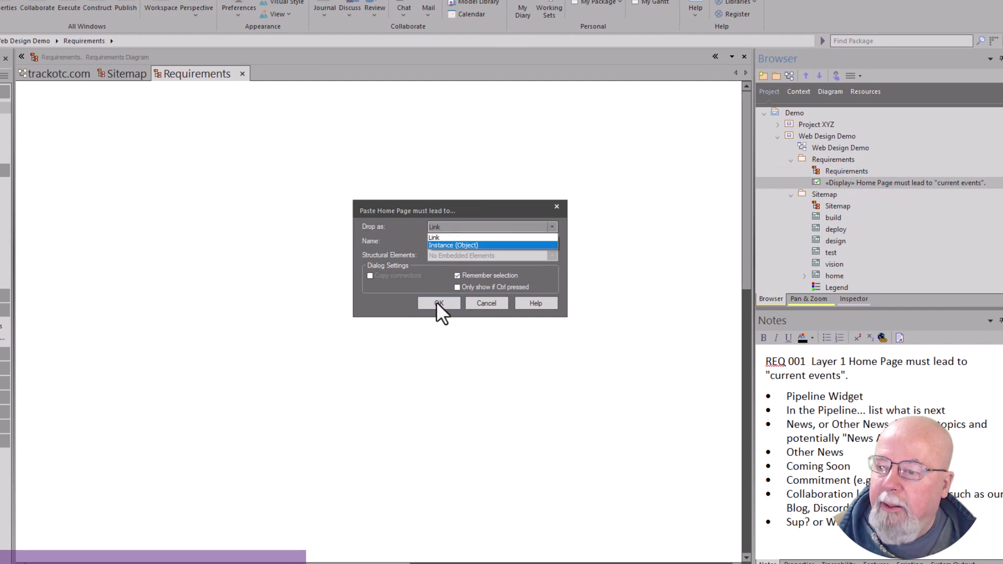
left_click(444, 302)
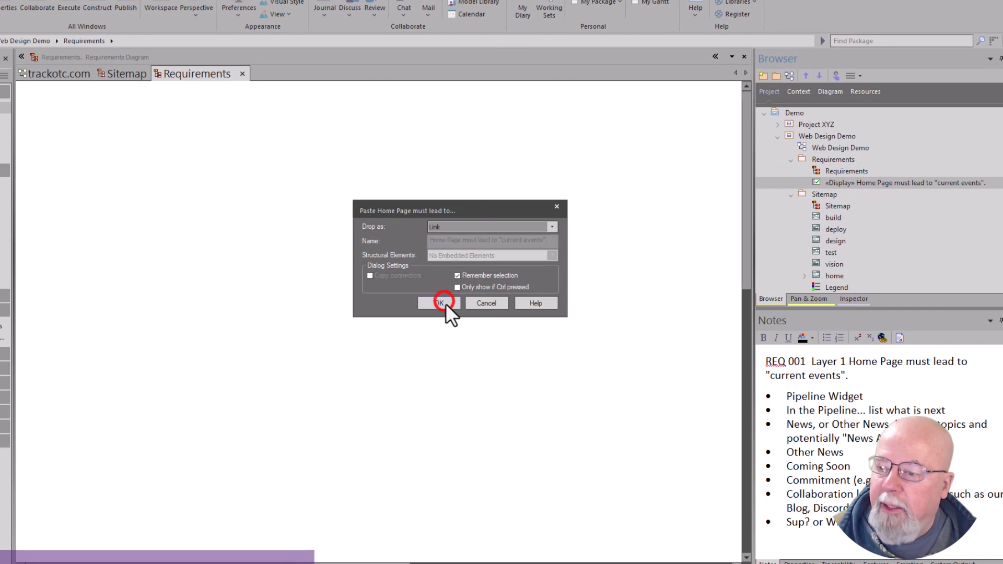
left_click(444, 303)
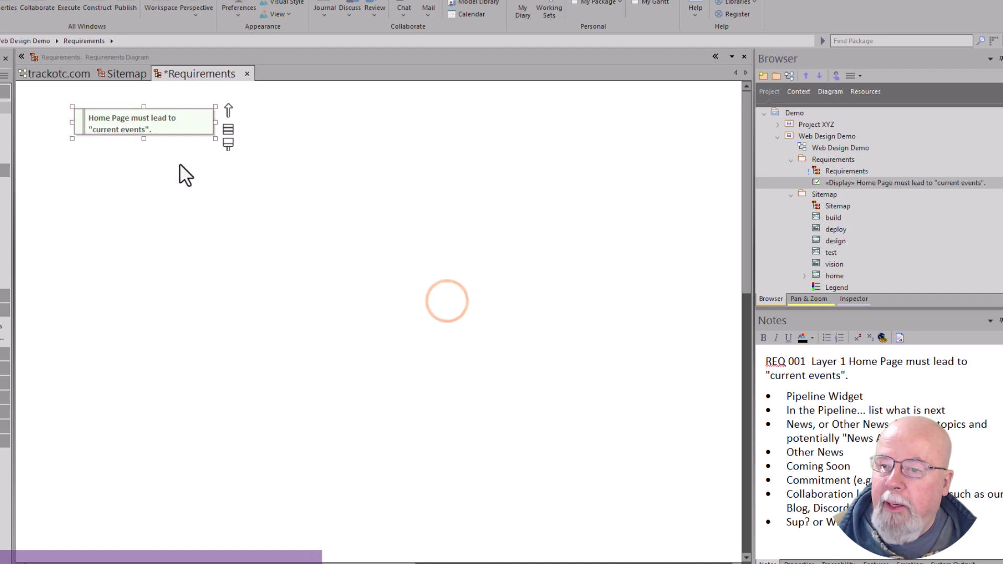
left_click(162, 117)
- Examine the external requirement's notes, name, type and available status options in its properties, and close them
double_click(133, 126)
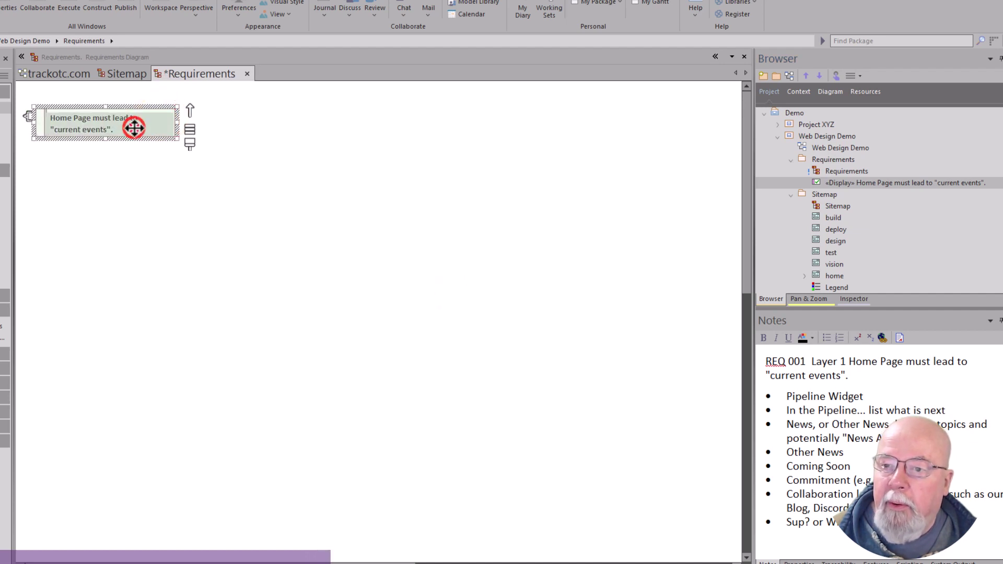
left_click(344, 317)
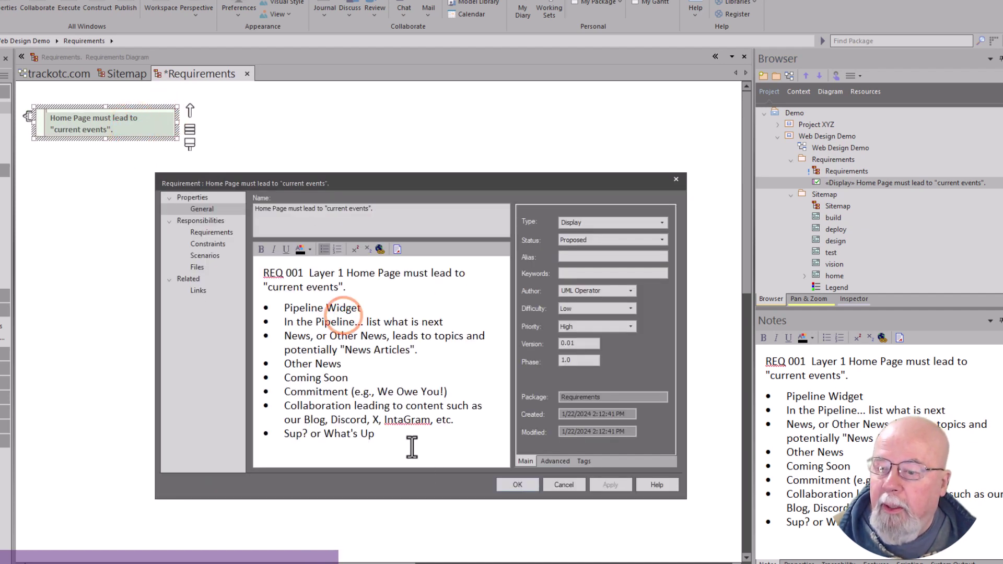
left_click_drag(413, 443, 217, 252)
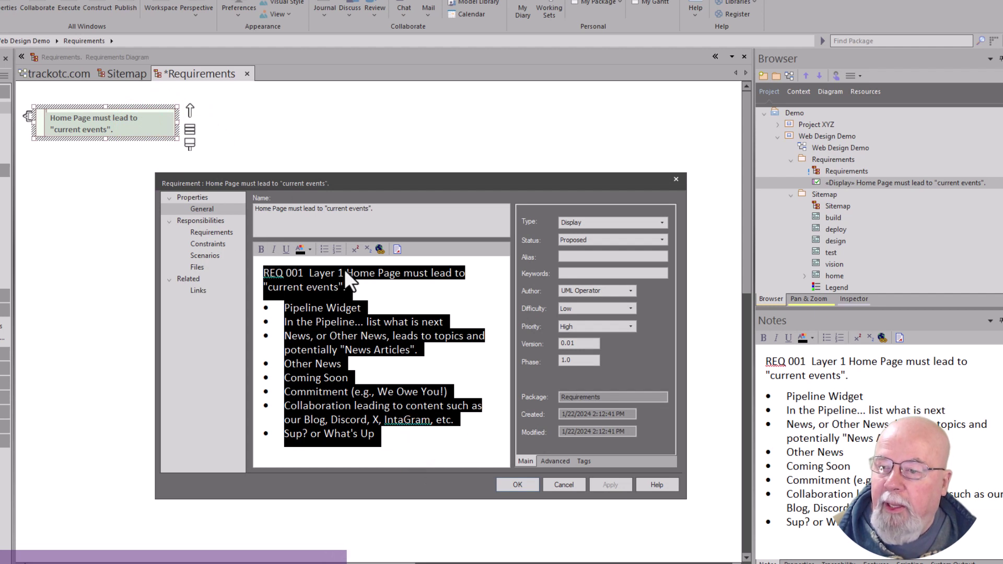
left_click(353, 214)
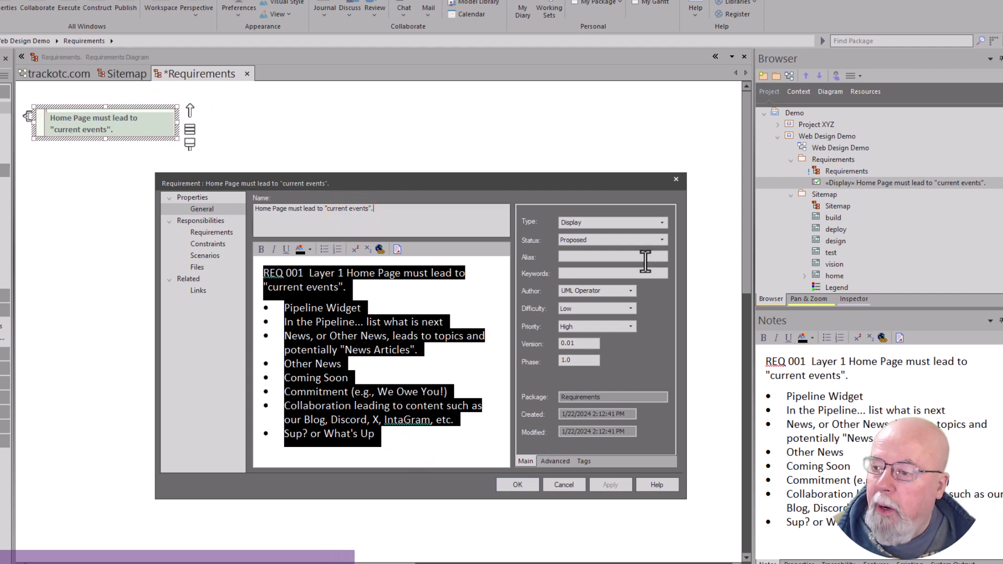
left_click(612, 224)
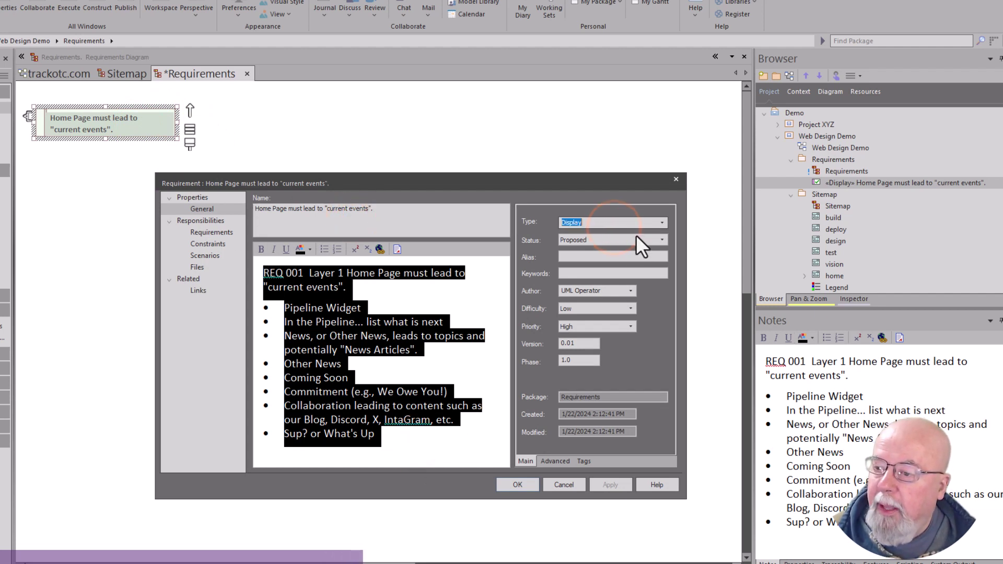
left_click(608, 237)
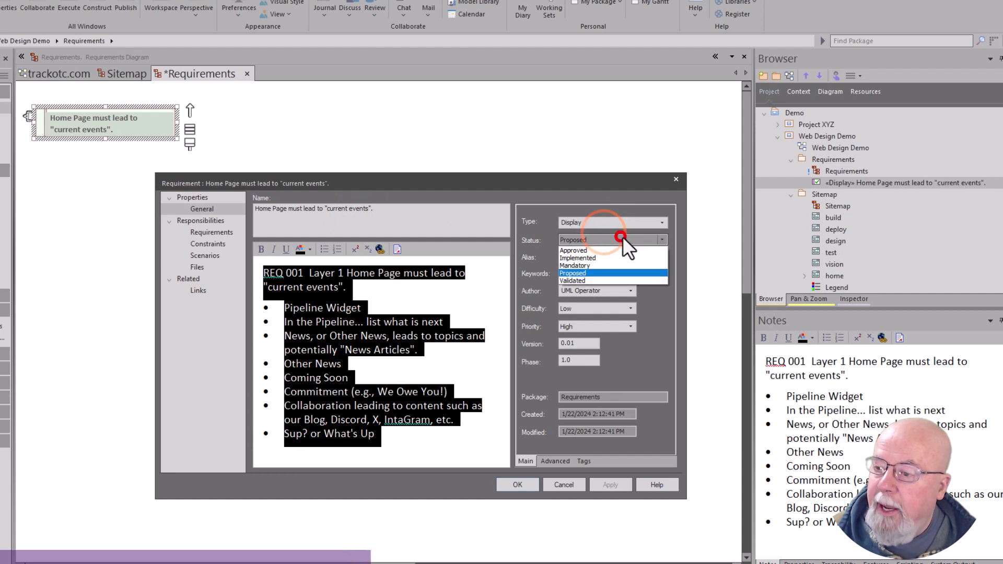
left_click(651, 238)
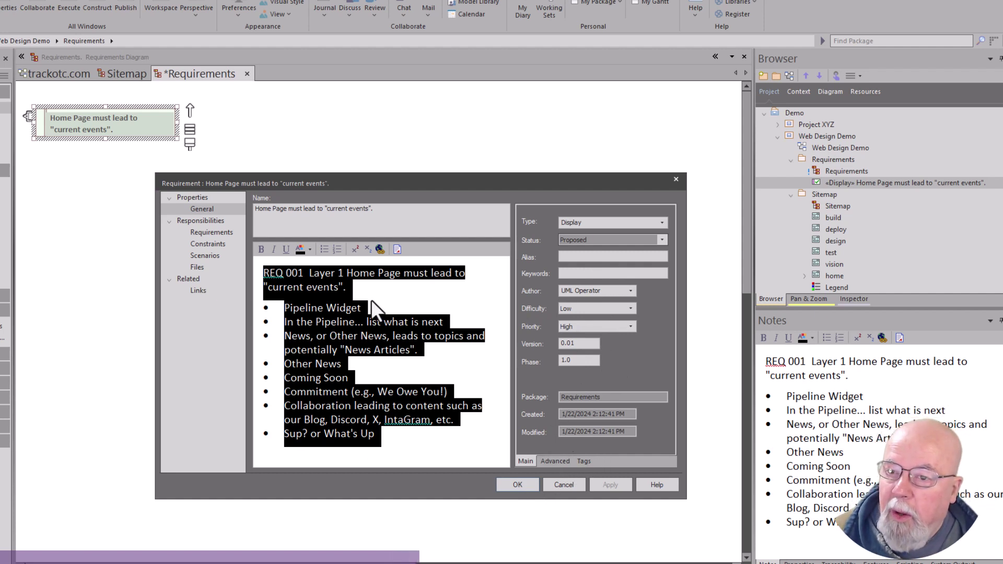
left_click(522, 486)
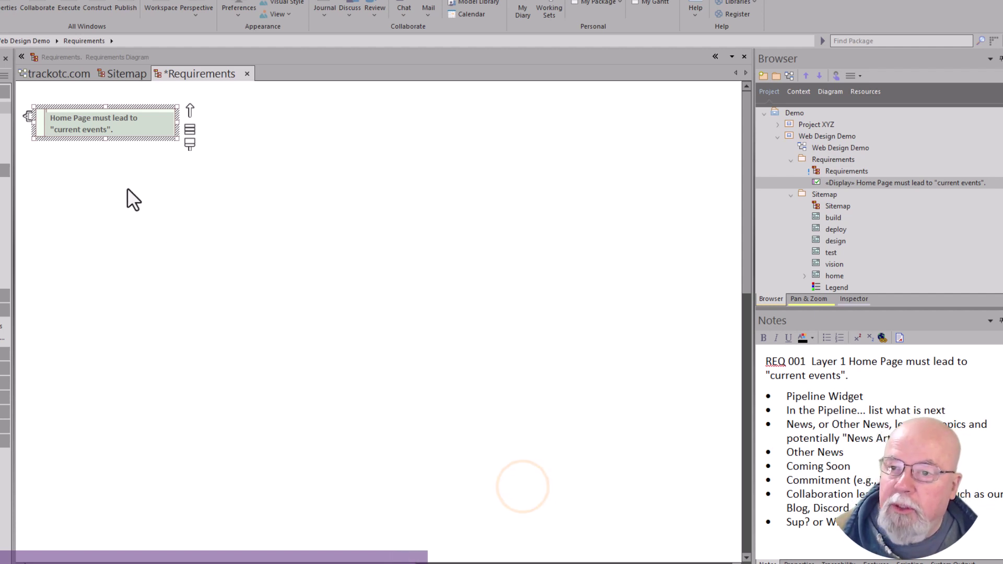
left_click(127, 187)
left_click(112, 127)
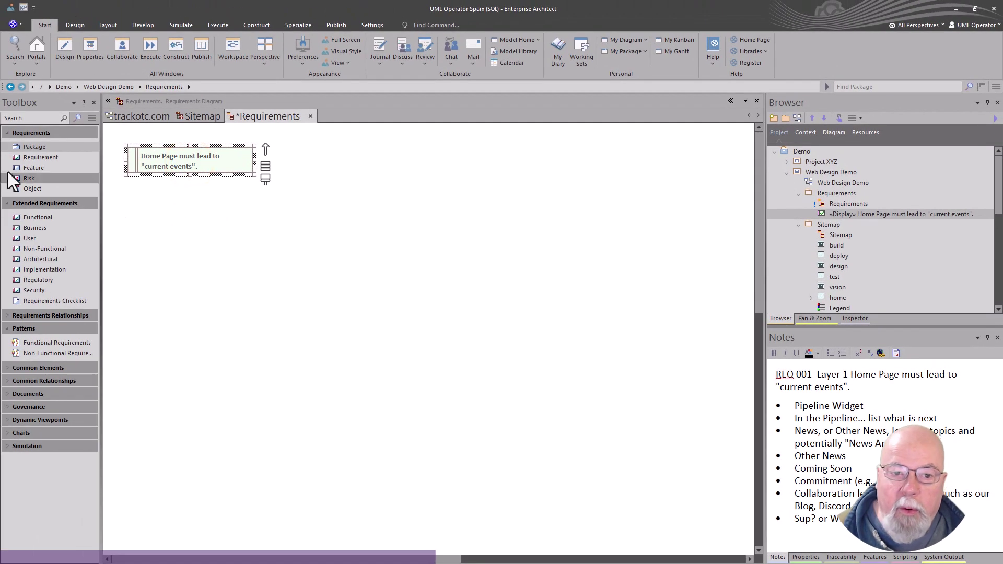
- Add the "current events" requirement to the Sitemap diagram as a Link, positioned above the connector between home and about-us
left_click(196, 116)
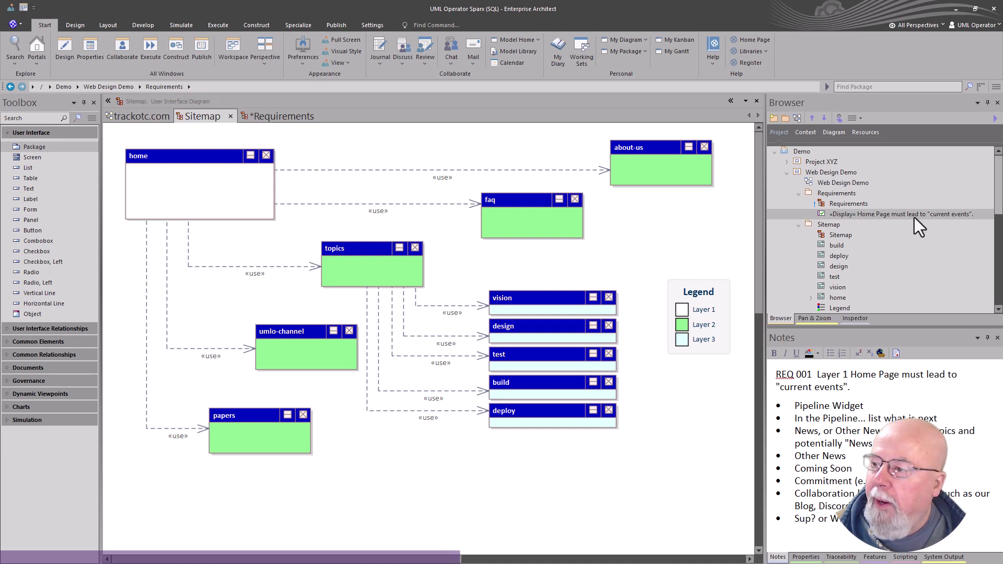
left_click_drag(877, 215, 390, 178)
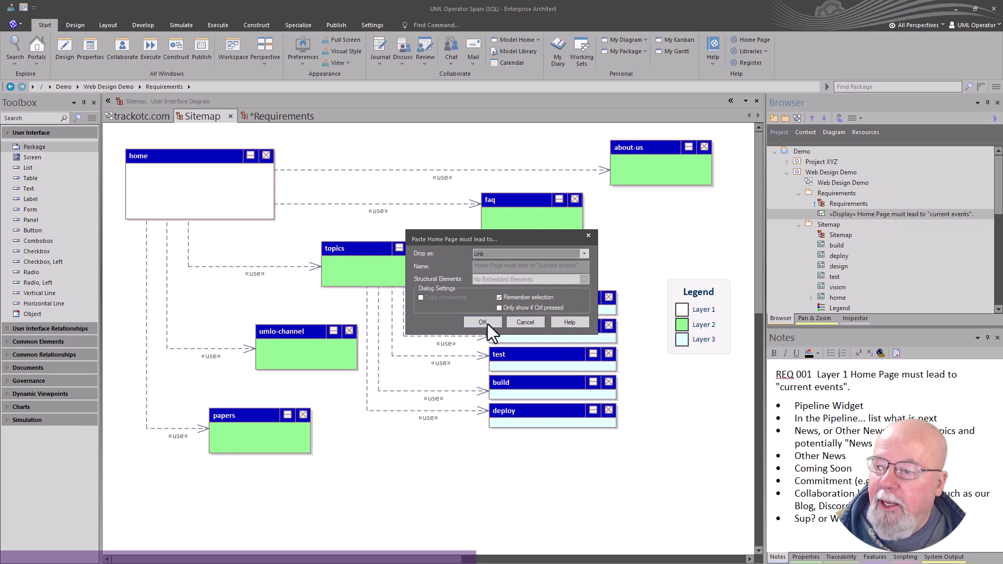
left_click(483, 323)
left_click_drag(374, 160, 359, 152)
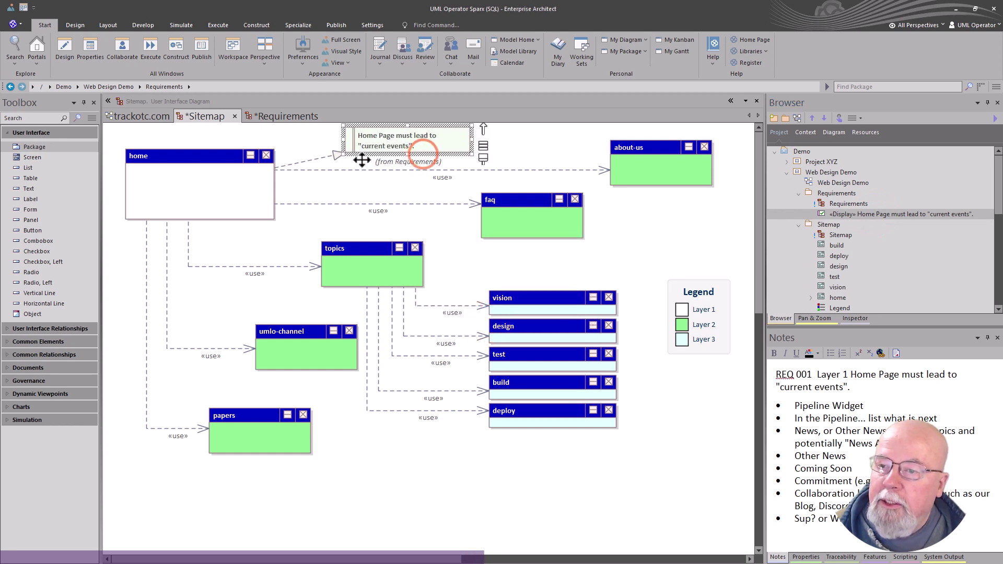
- Examine the relationships between the home screen and the "current events" requirement in the Traceability view
left_click(254, 170)
left_click_drag(287, 150, 368, 146)
left_click(368, 146)
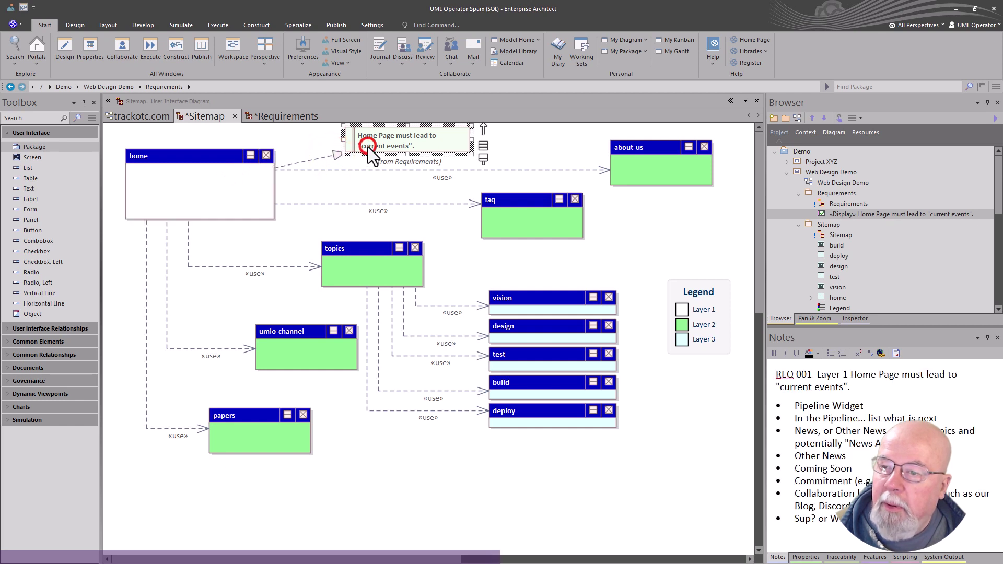
left_click(833, 557)
left_click(240, 191)
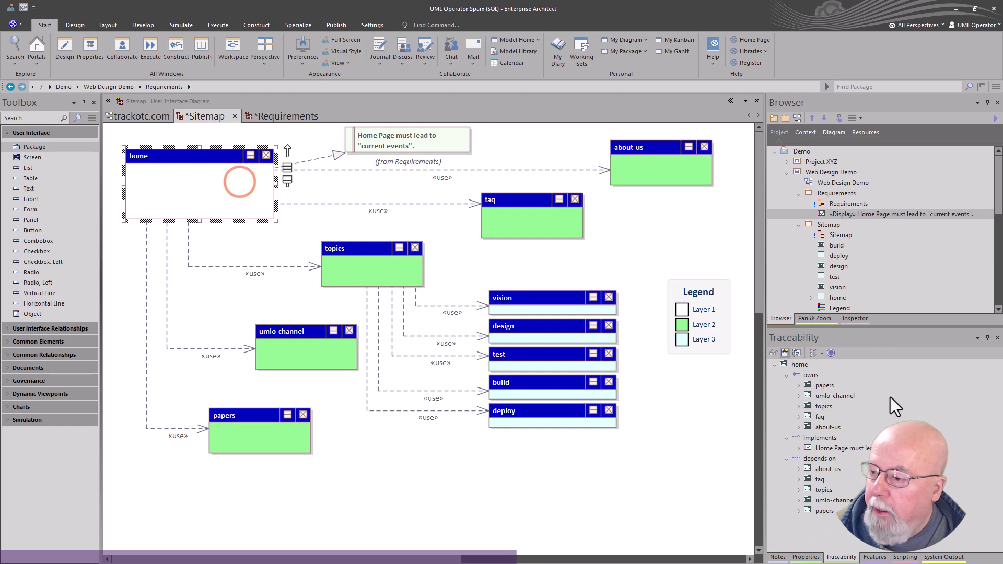
left_click(803, 363)
left_click(820, 439)
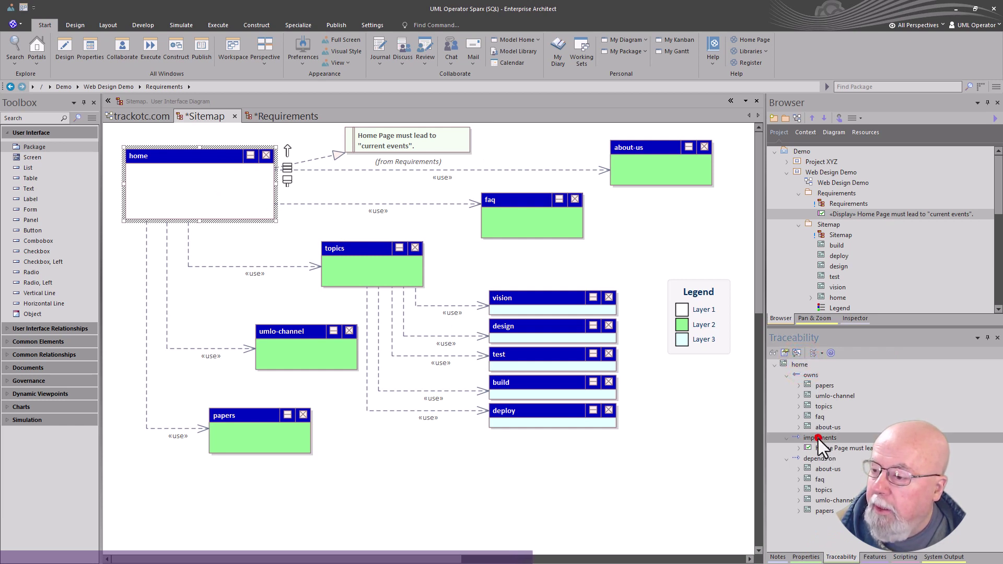
left_click(860, 447)
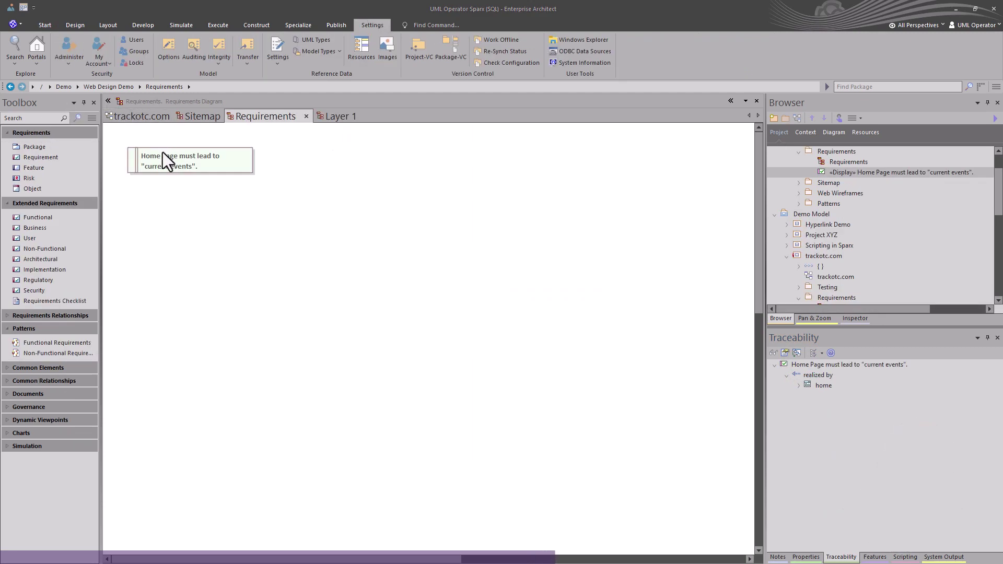
- Rename the "current events" requirement on the Requirements diagram as REQ 001 Layer 1 Home Page must lead to "current events"
left_click(161, 155)
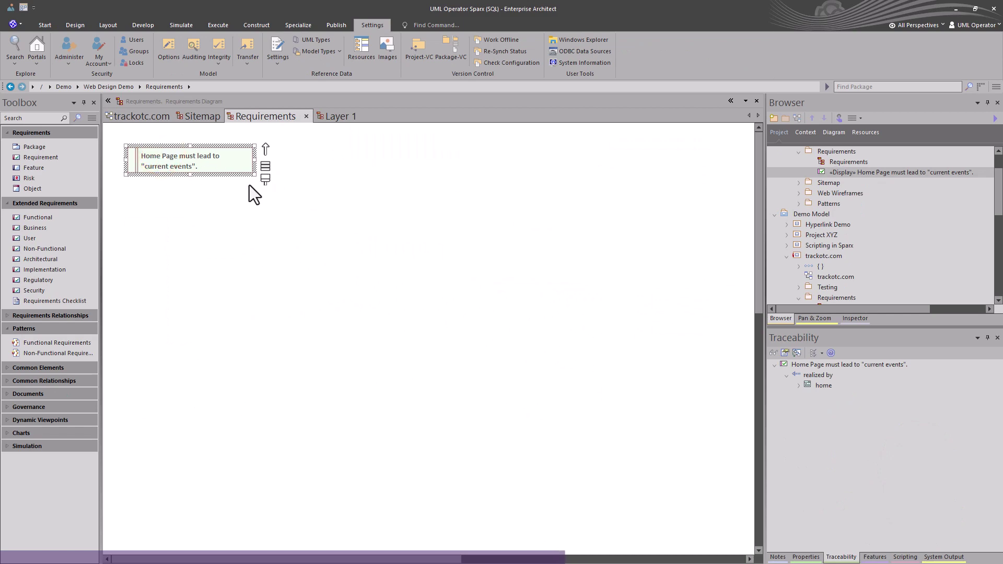
key("F2")
key("Home")
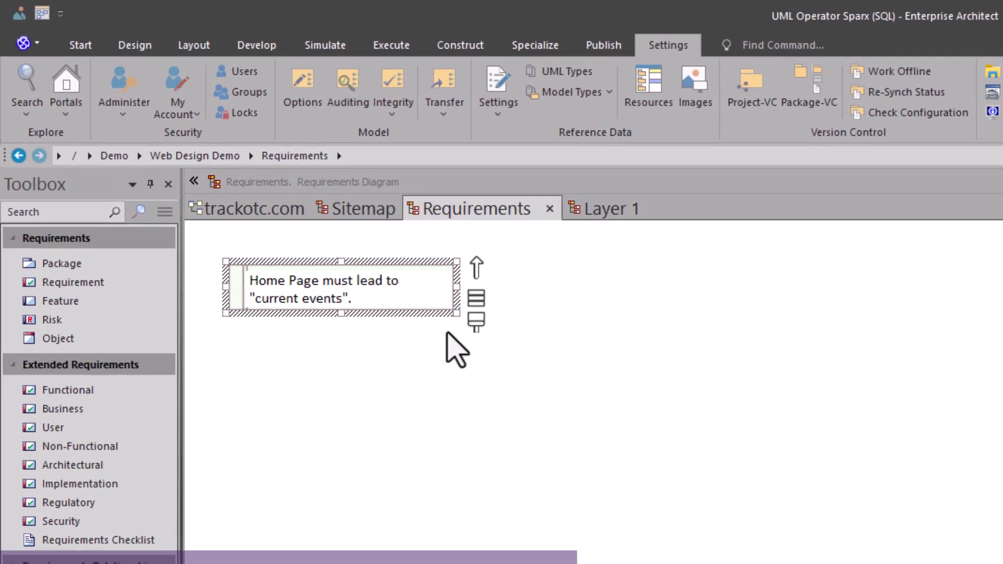
type("REQ 001 Layer 1")
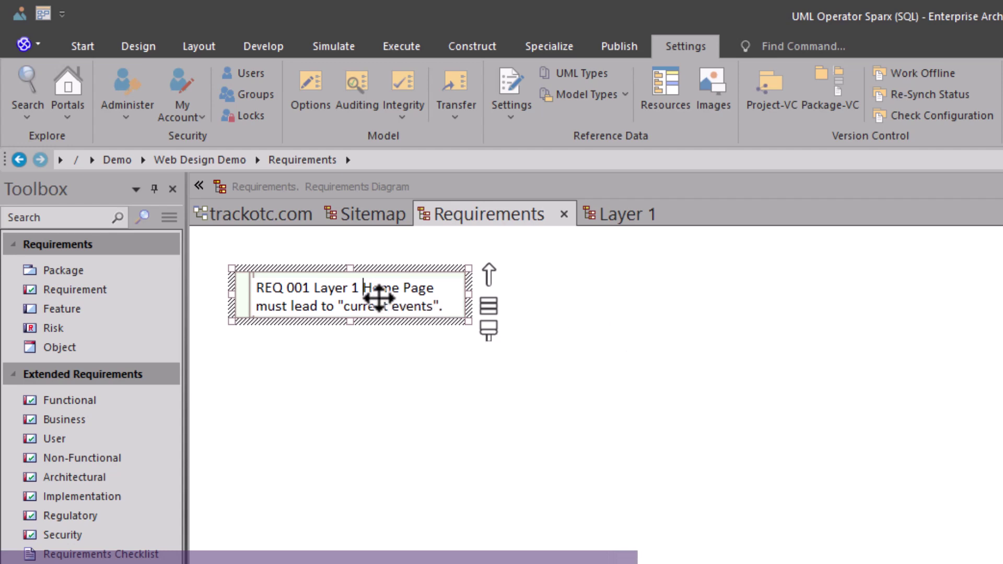
left_click(363, 290)
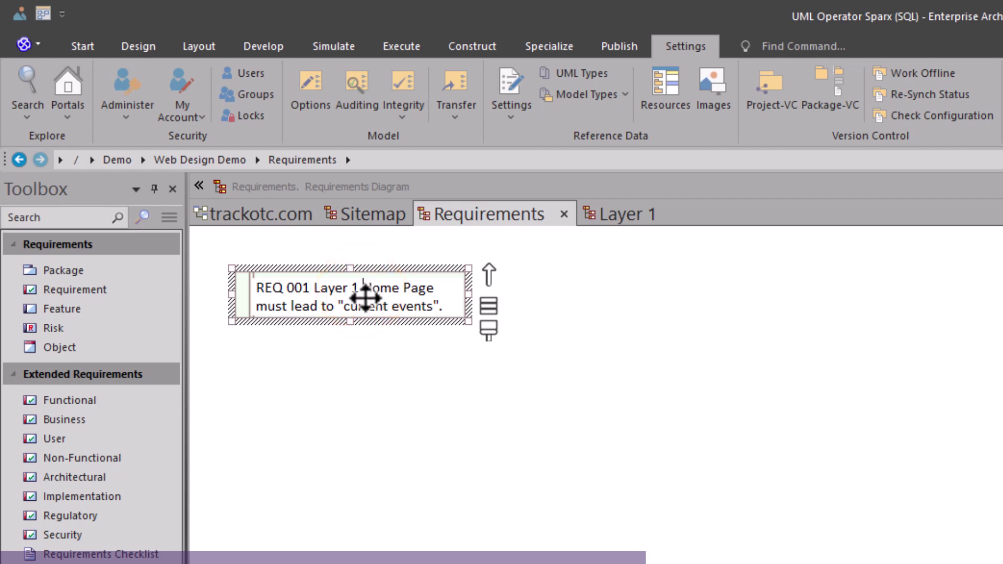
left_click(378, 353)
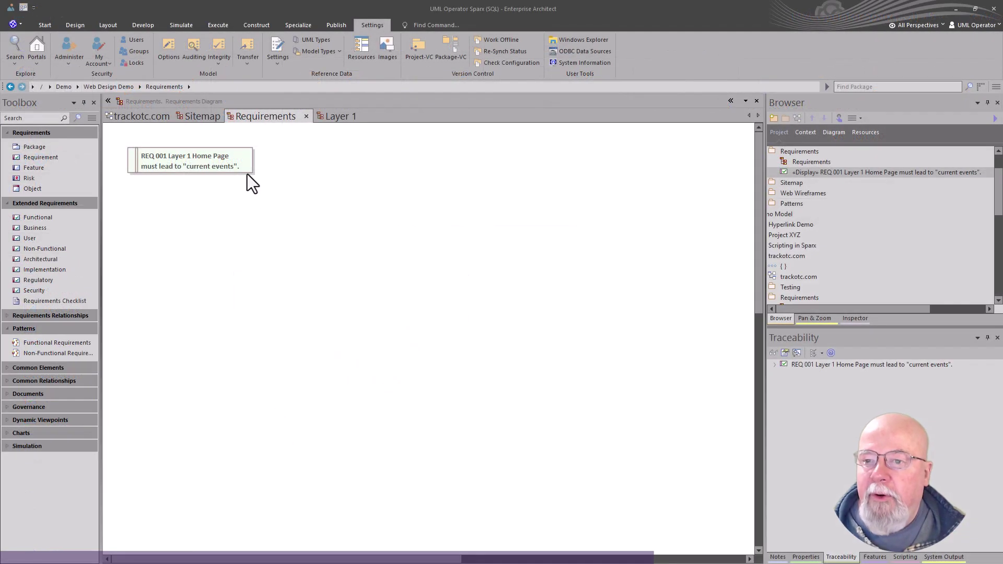
left_click(252, 189)
- Copy the home screen from the Sitemap diagram onto the Requirements diagram as a link and position it to the right of REQ 001
left_click(201, 116)
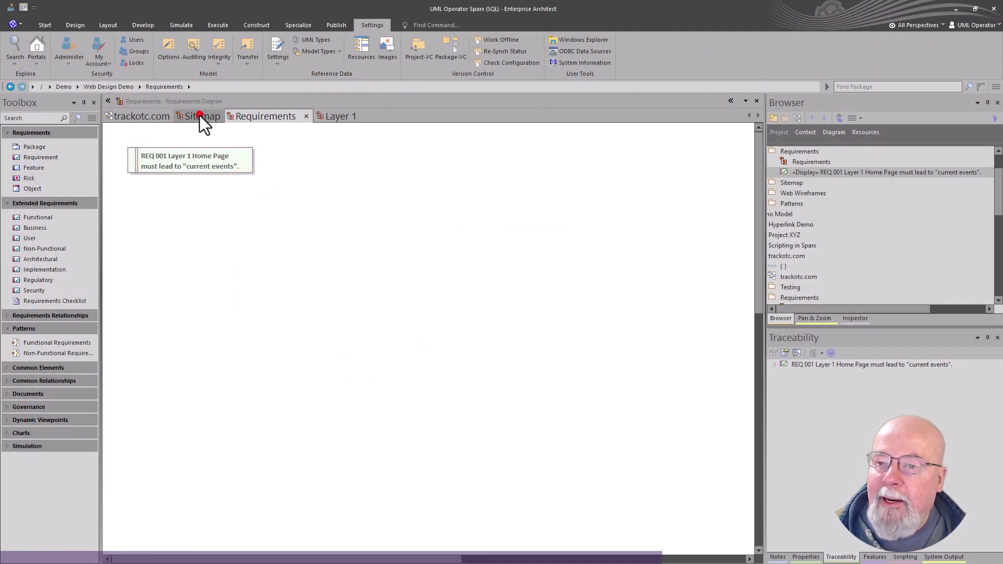
left_click(281, 116)
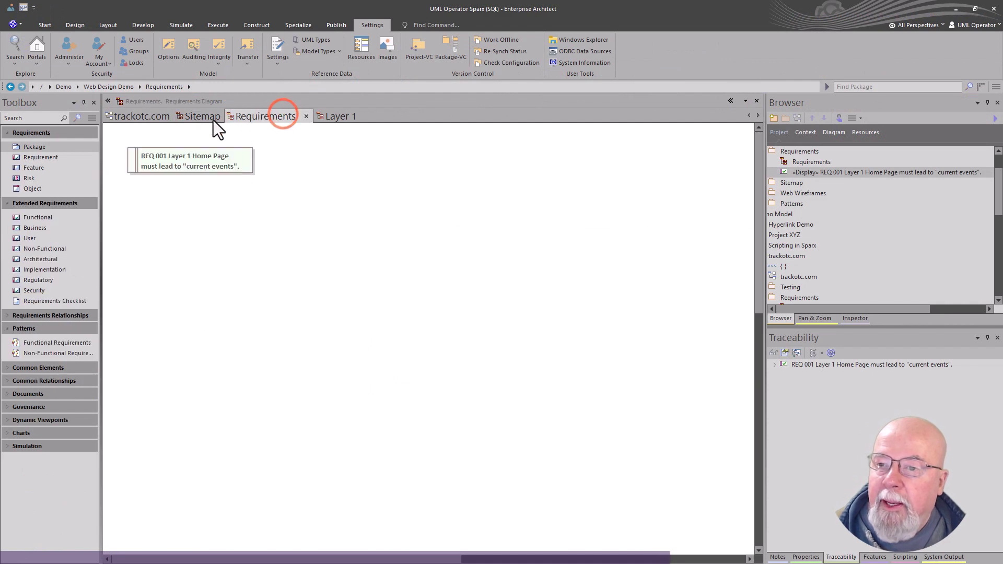
left_click(198, 116)
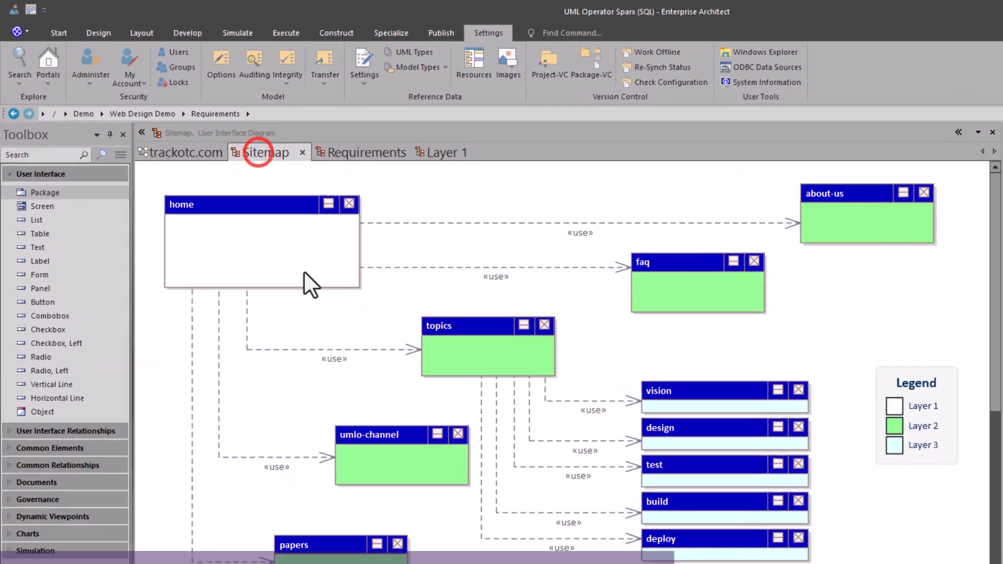
left_click(303, 271)
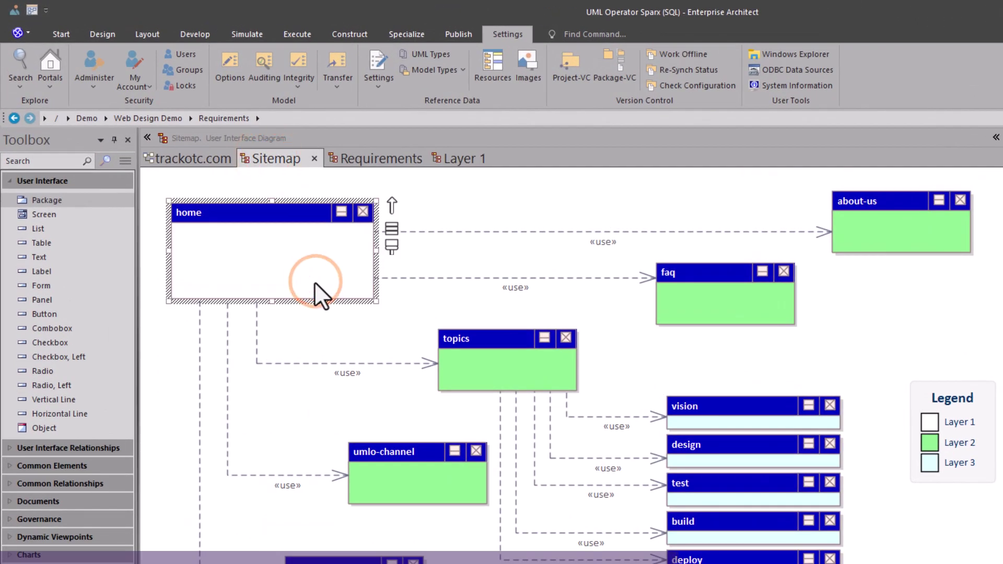
left_click(393, 159)
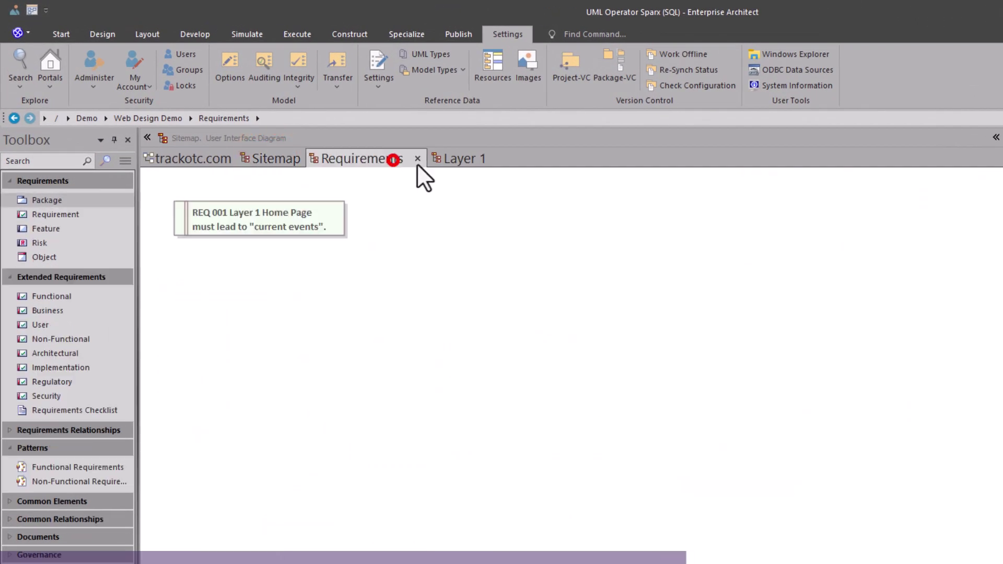
left_click(494, 239)
key("ctrl+v")
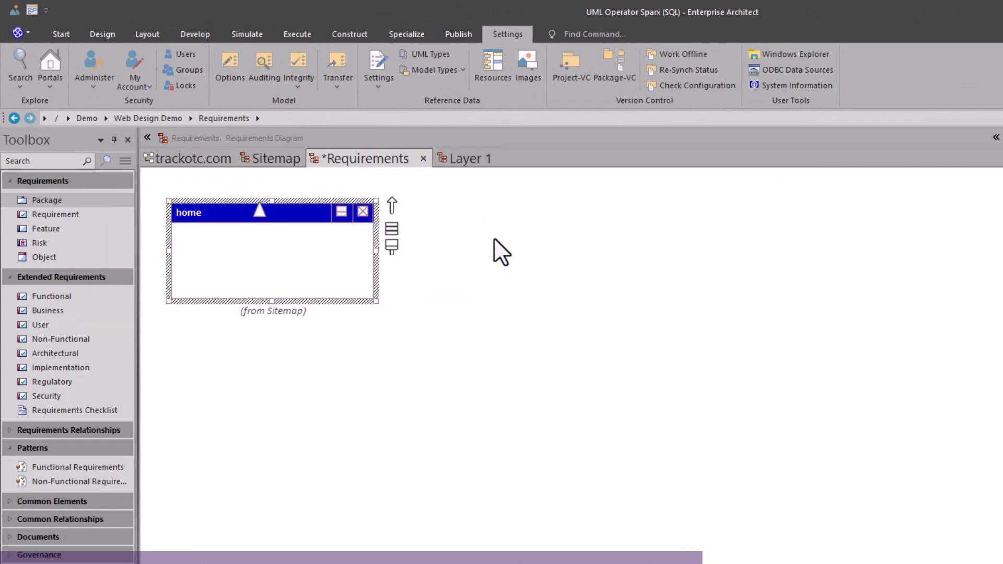
left_click_drag(308, 253, 582, 247)
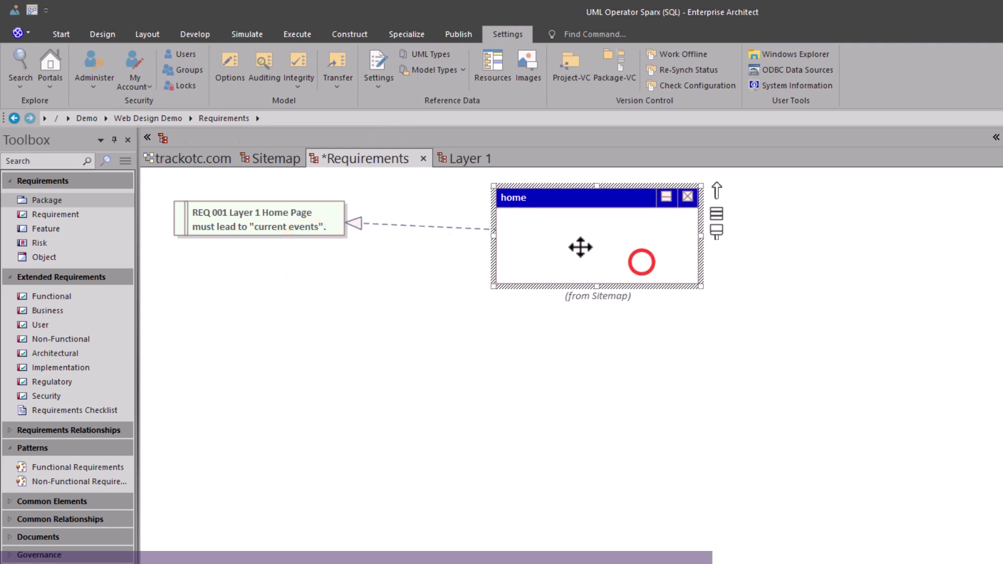
- Inspect the connector between the home screen and REQ 001, and the two elements it joins on the Requirements diagram
left_click(416, 224)
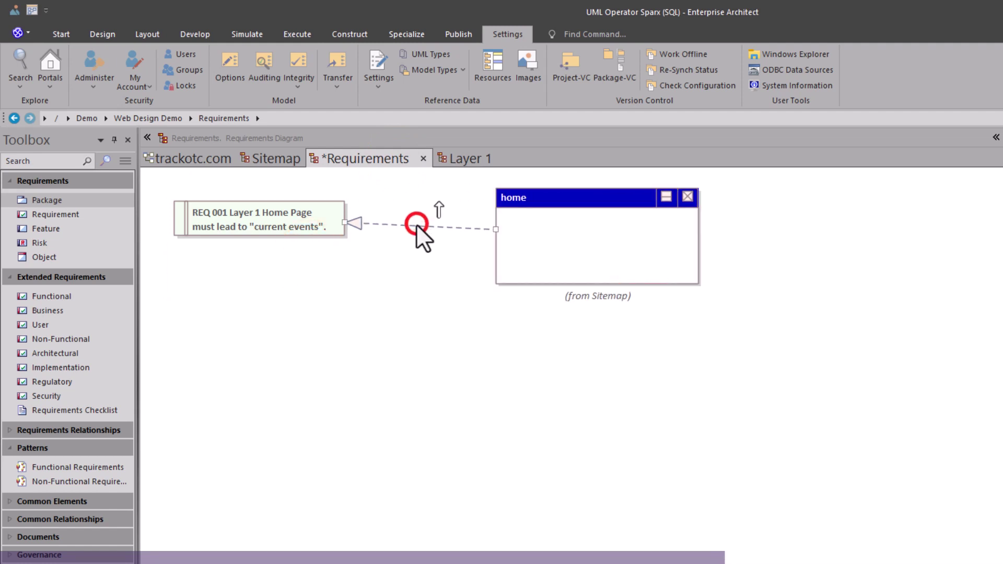
left_click(569, 221)
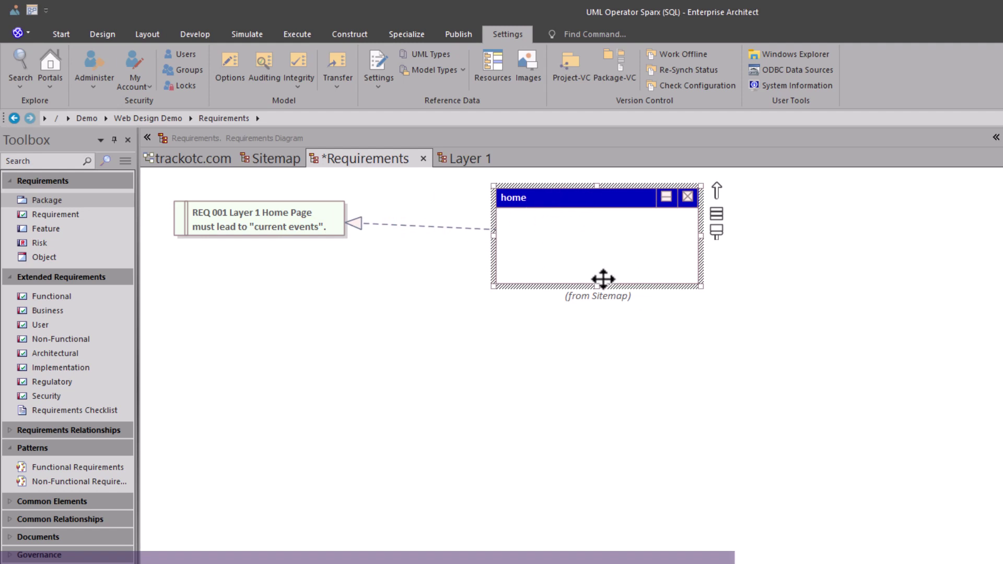
left_click(295, 224)
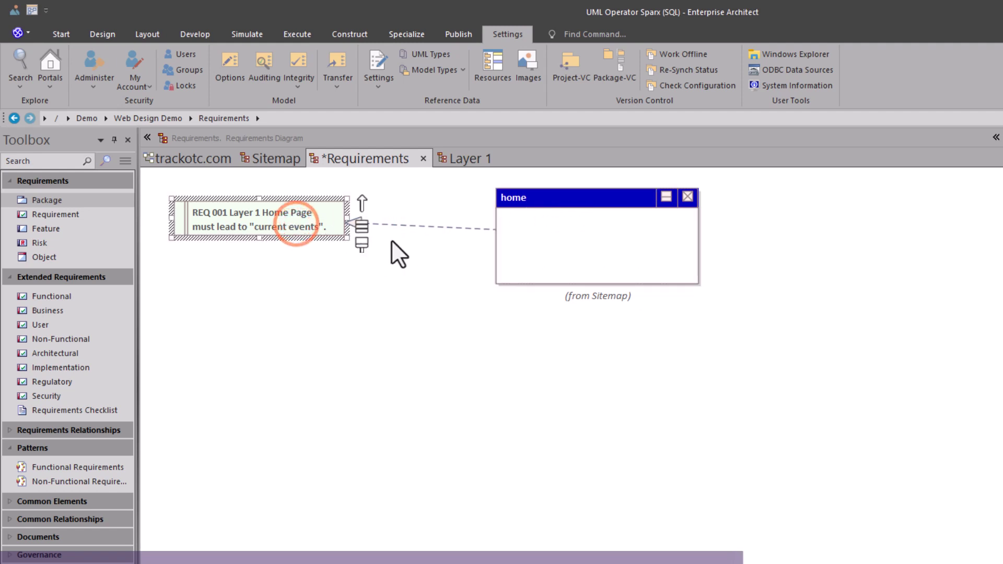
left_click(537, 234)
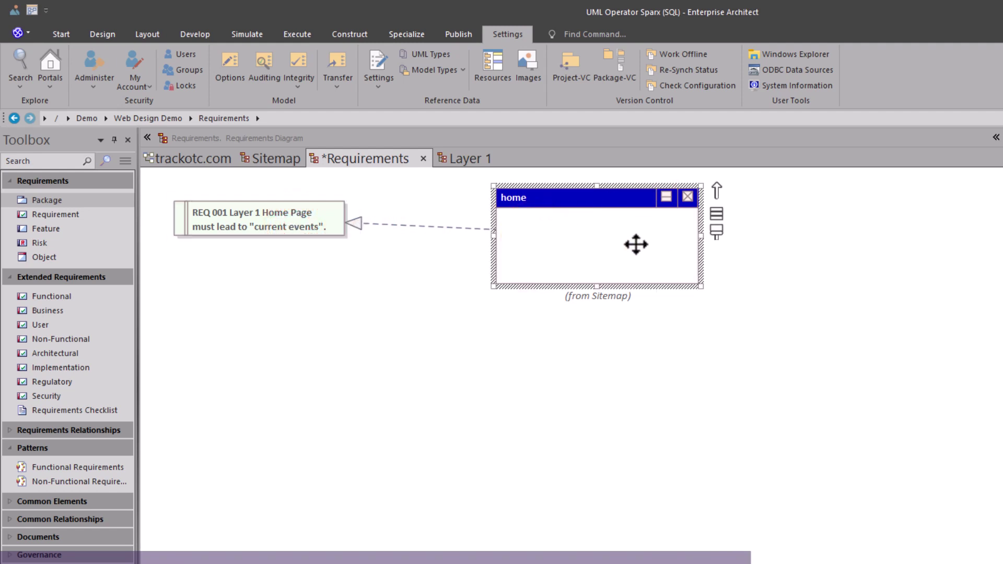
left_click(294, 219)
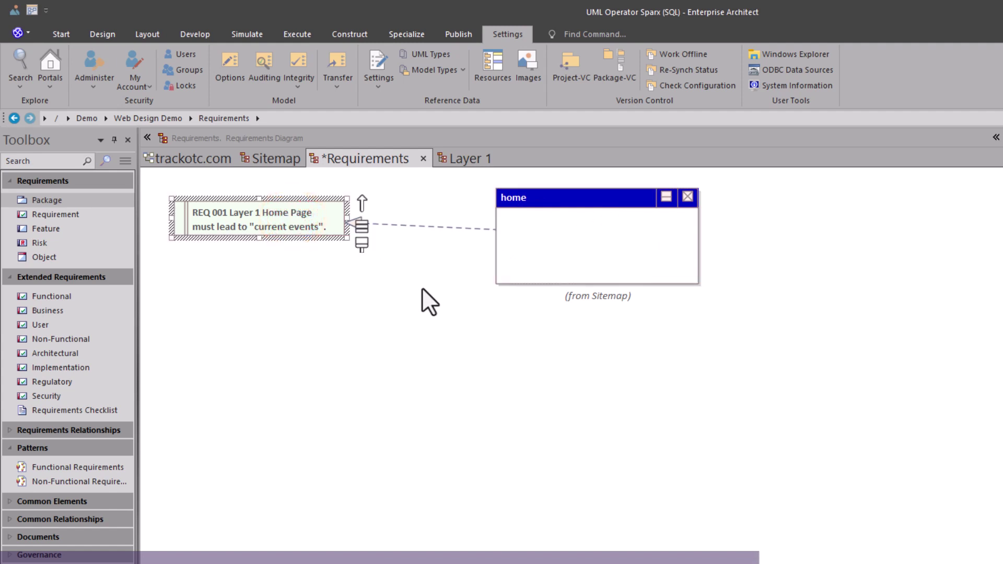
left_click(357, 290)
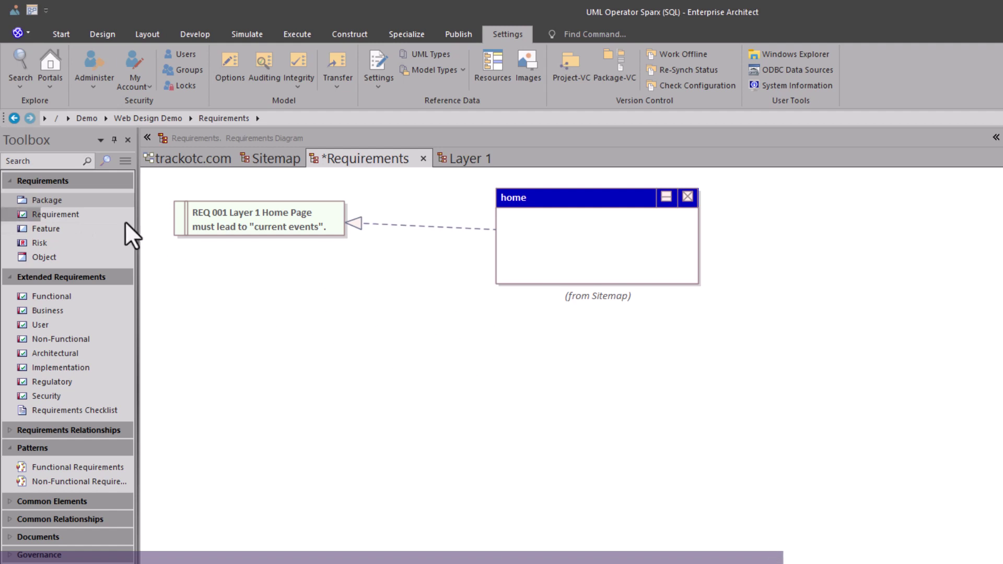
- Add a new requirement directly below REQ 001, align it with REQ 001's left edge and widen it to match
left_click(68, 212)
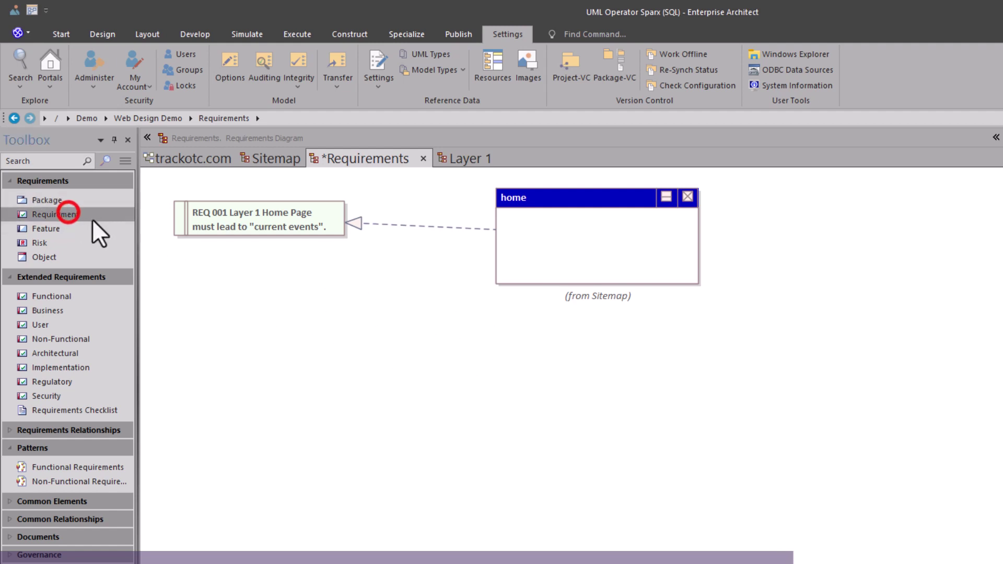
left_click(223, 265)
left_click(271, 345)
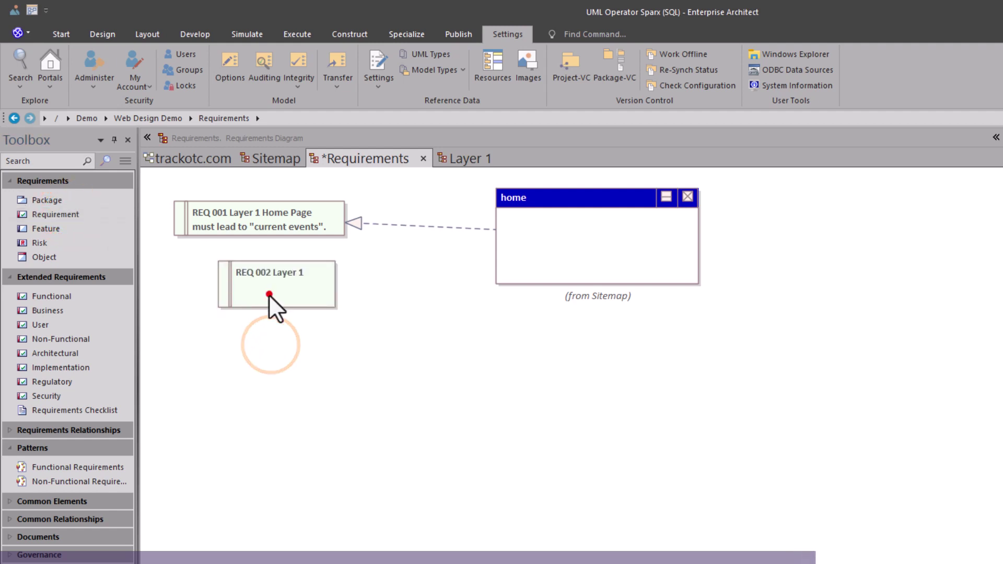
left_click_drag(269, 294, 222, 295)
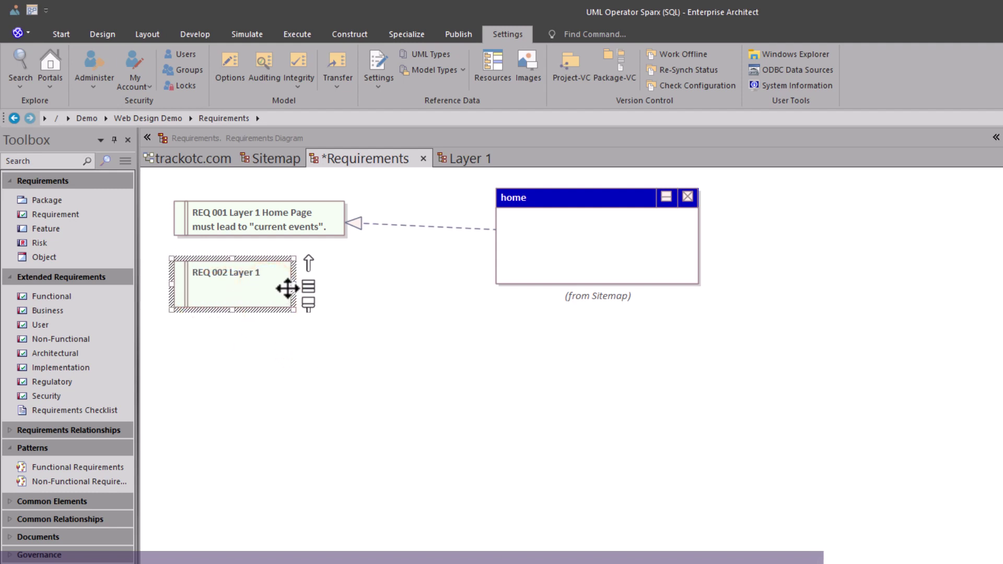
left_click_drag(294, 284, 348, 290)
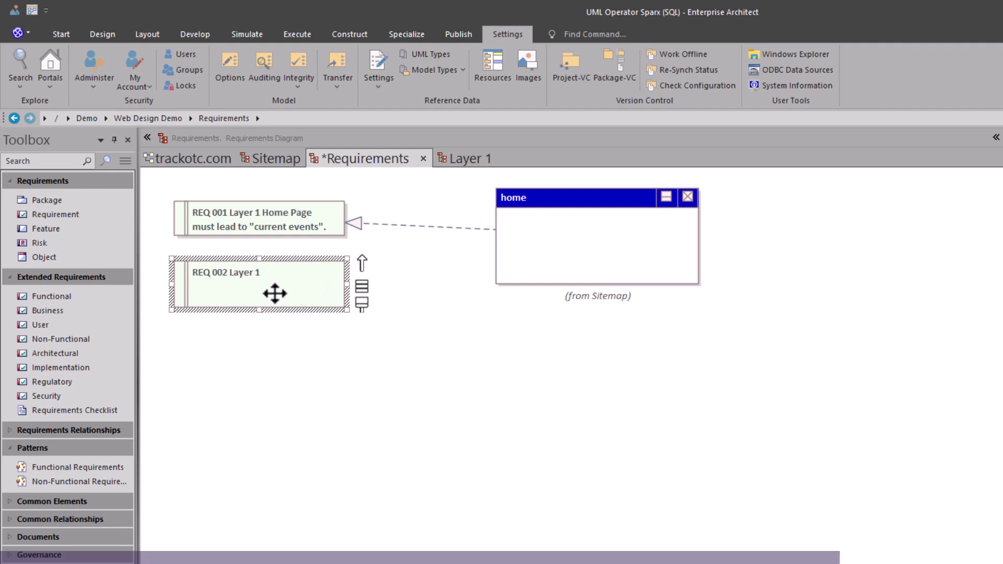
- Open the auto name counters and load the settings for the Requirement type
left_click(377, 79)
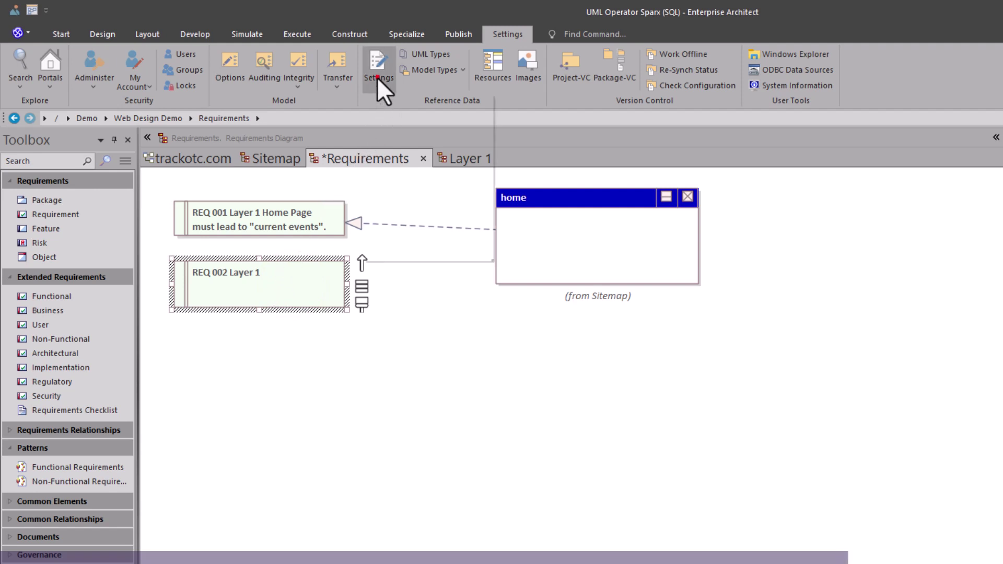
left_click(418, 117)
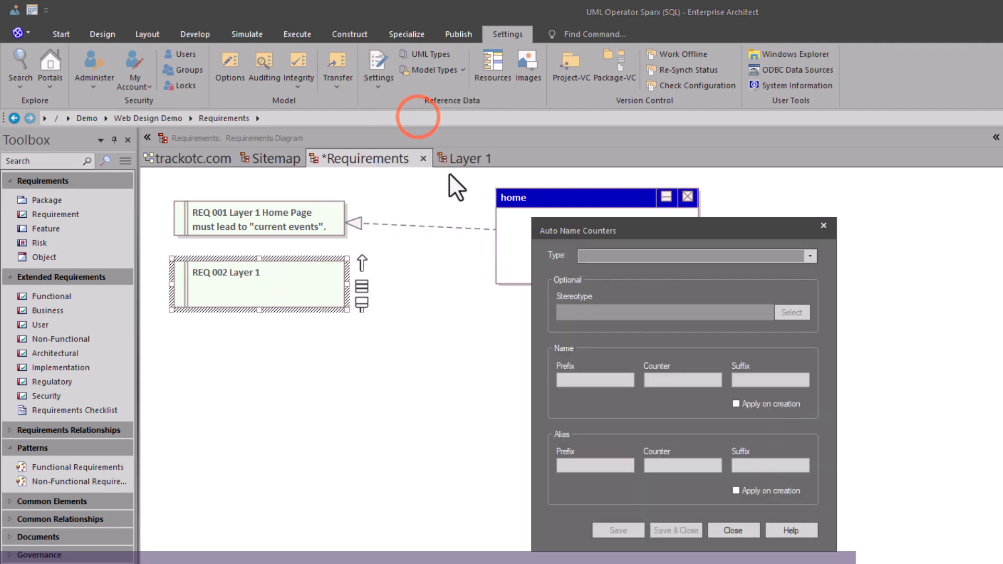
left_click(810, 256)
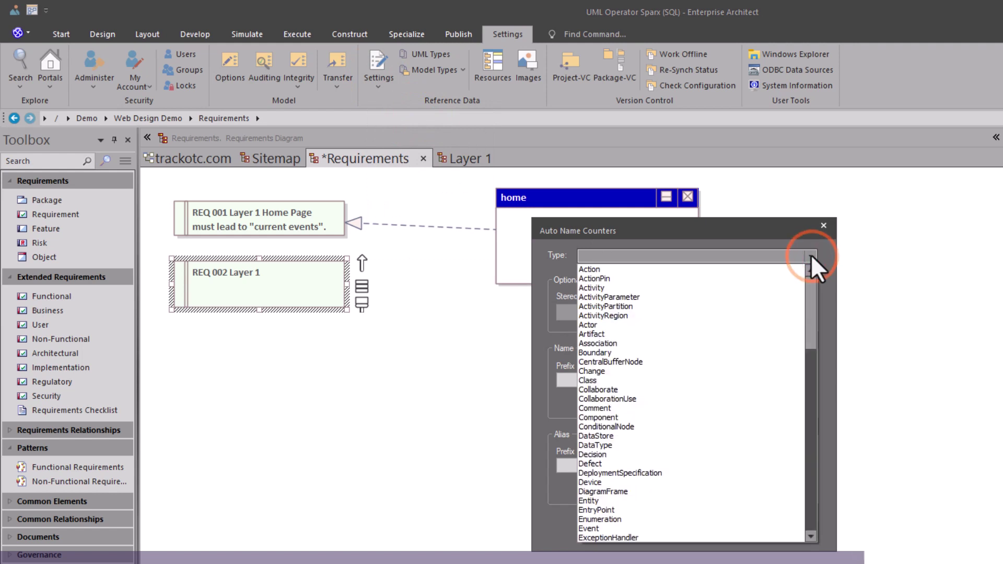
key("r")
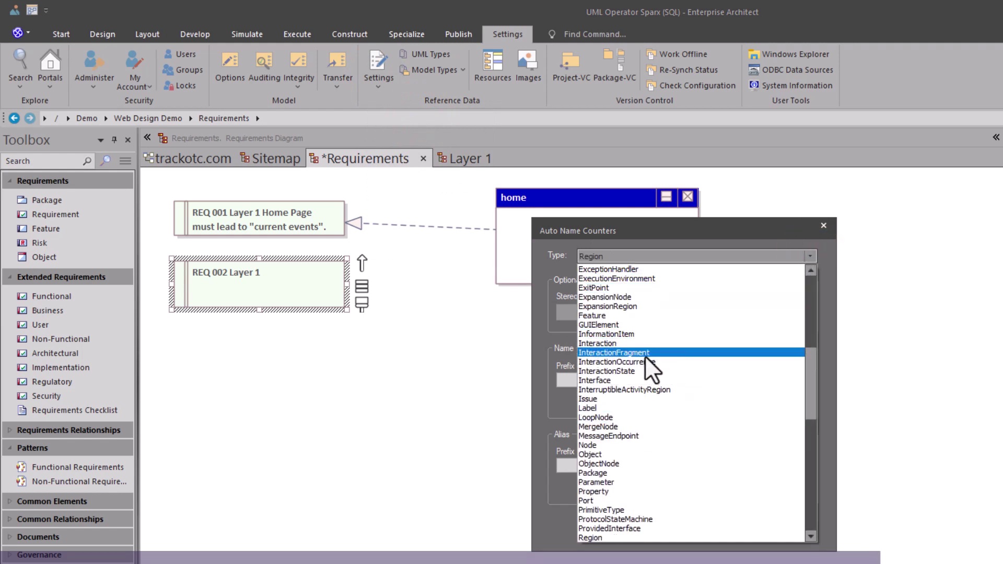
scroll(641, 428, "down", 2)
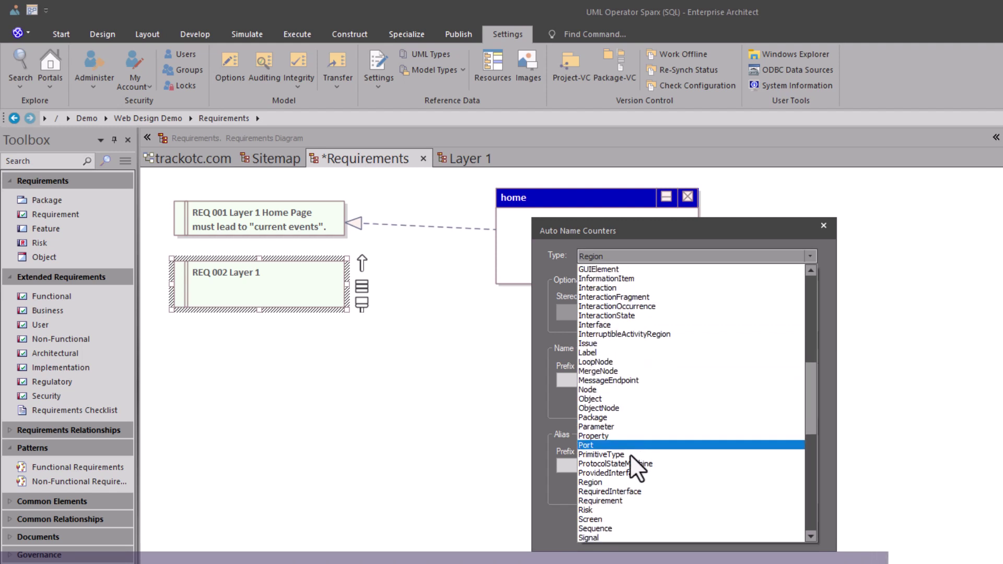
left_click(621, 500)
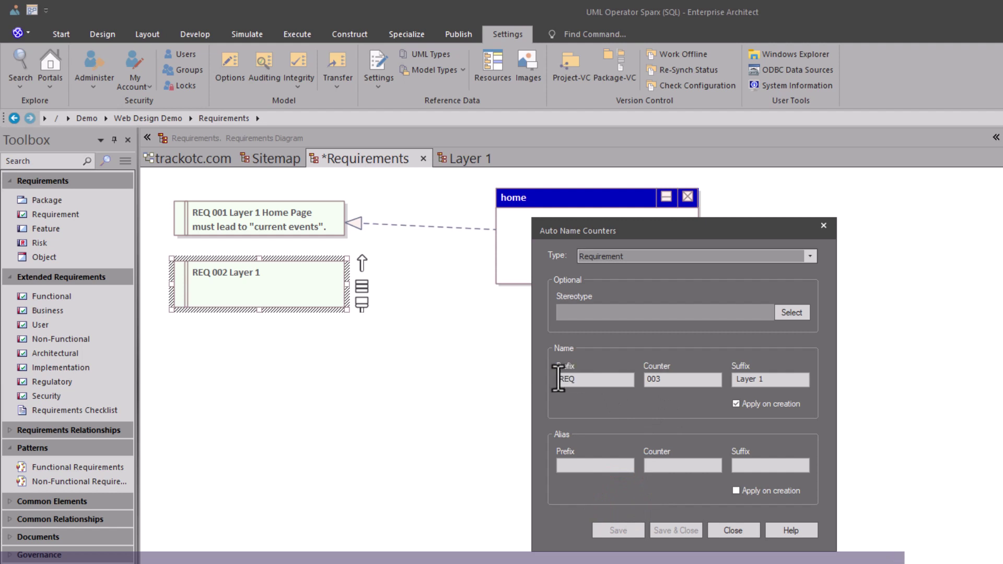
- Review the name prefix, counter and suffix of the Requirement auto-naming, and save the counter settings
left_click(579, 379)
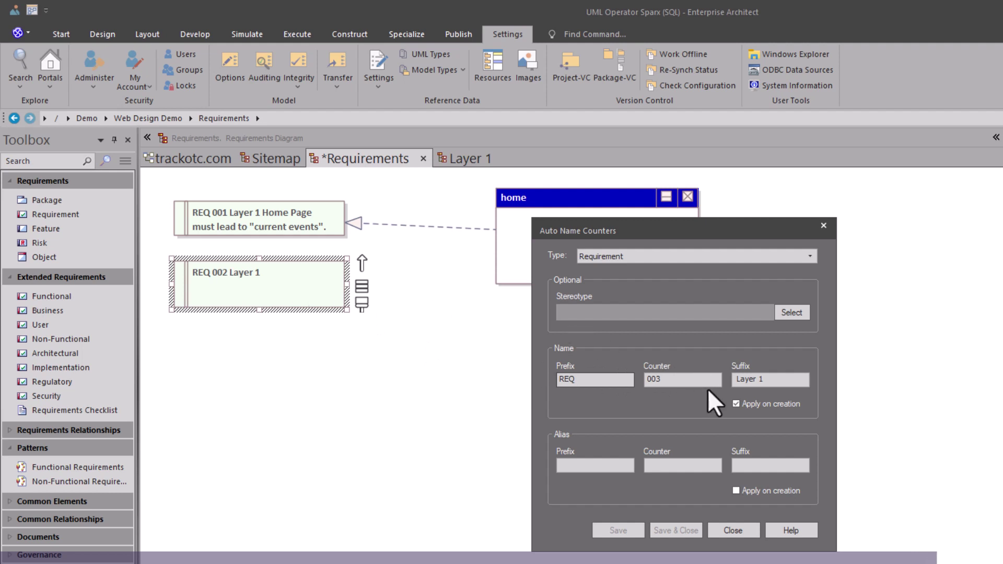
left_click(764, 379)
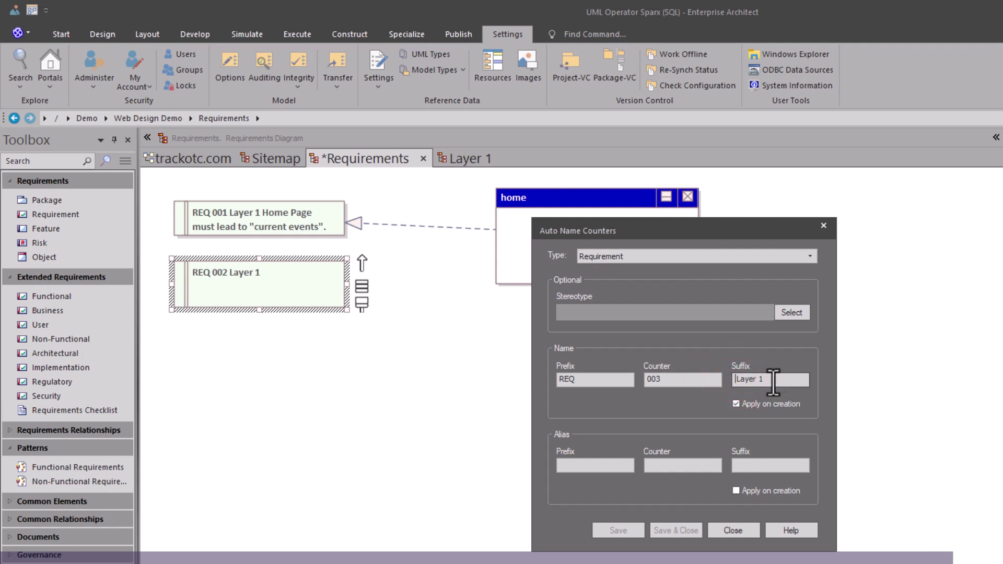
left_click(773, 380)
left_click(798, 397)
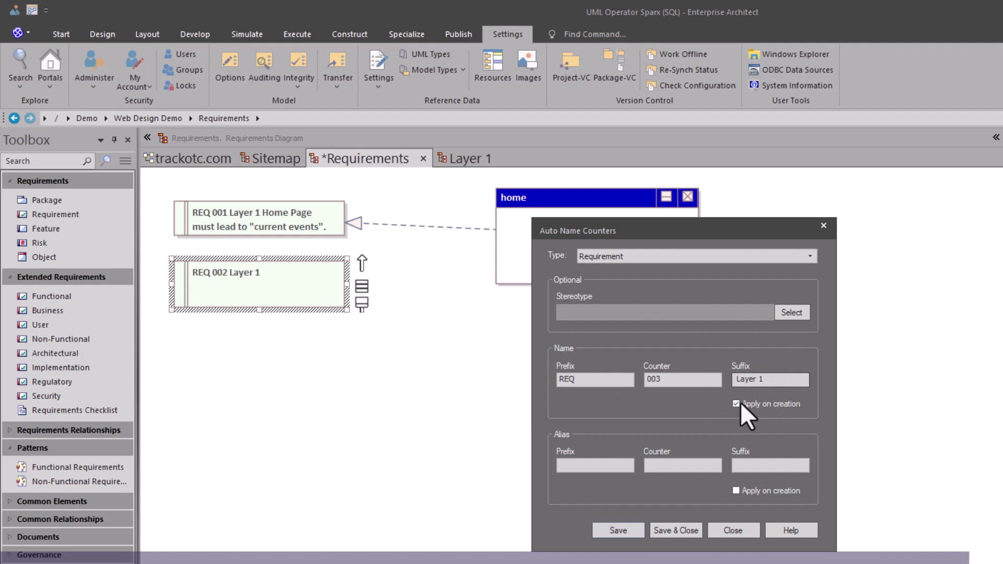
left_click(662, 529)
left_click(261, 383)
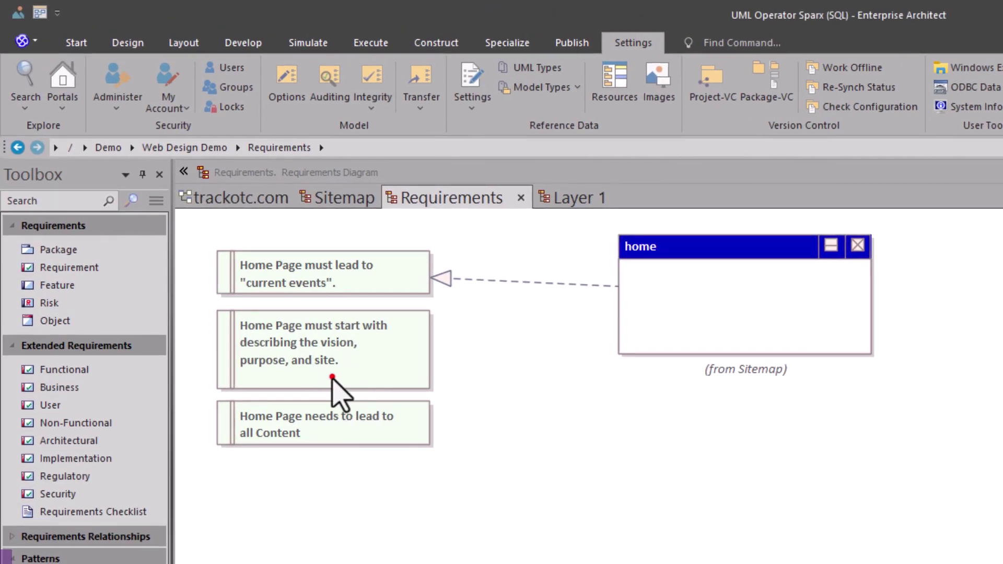
- Read the navigation notes and acceptance criteria of the "Home Page needs to lead to all Content" requirement, and close its properties
left_click(335, 377)
double_click(324, 421)
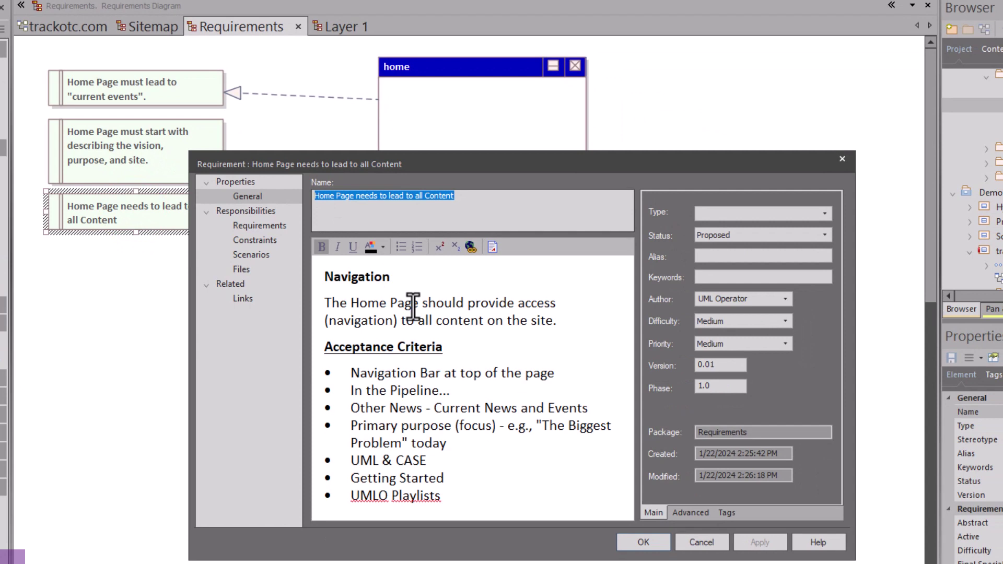
scroll(416, 325, "down", 1)
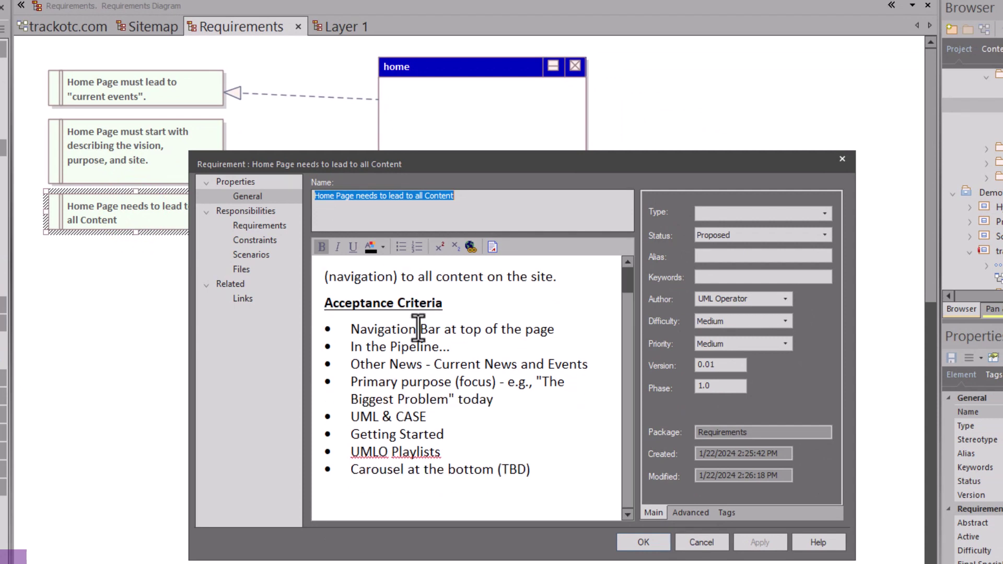
scroll(416, 316, "up", 1)
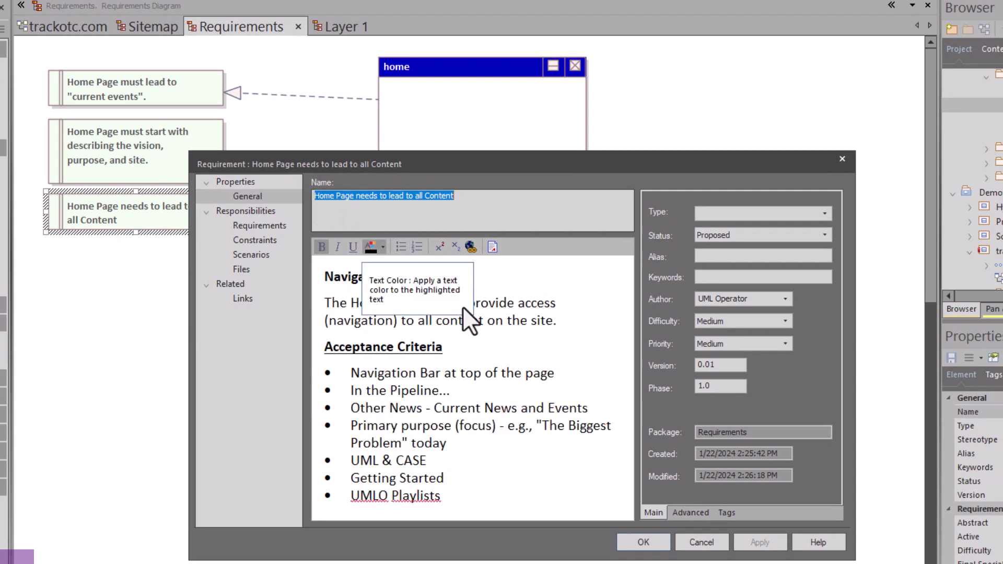
left_click(648, 543)
left_click(333, 350)
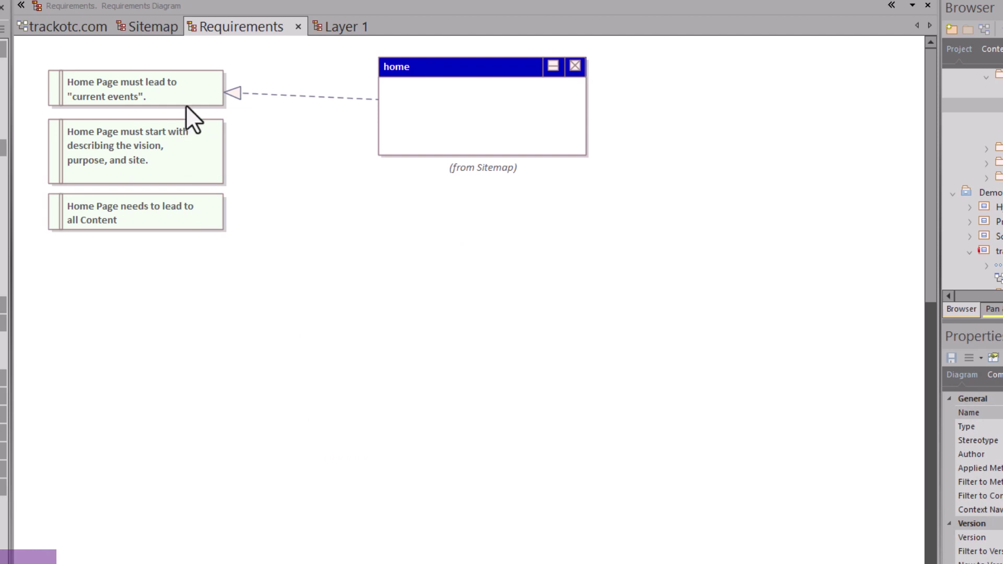
- Go through the three Home Page requirements on the Requirements diagram one by one, leaving none selected
left_click(144, 91)
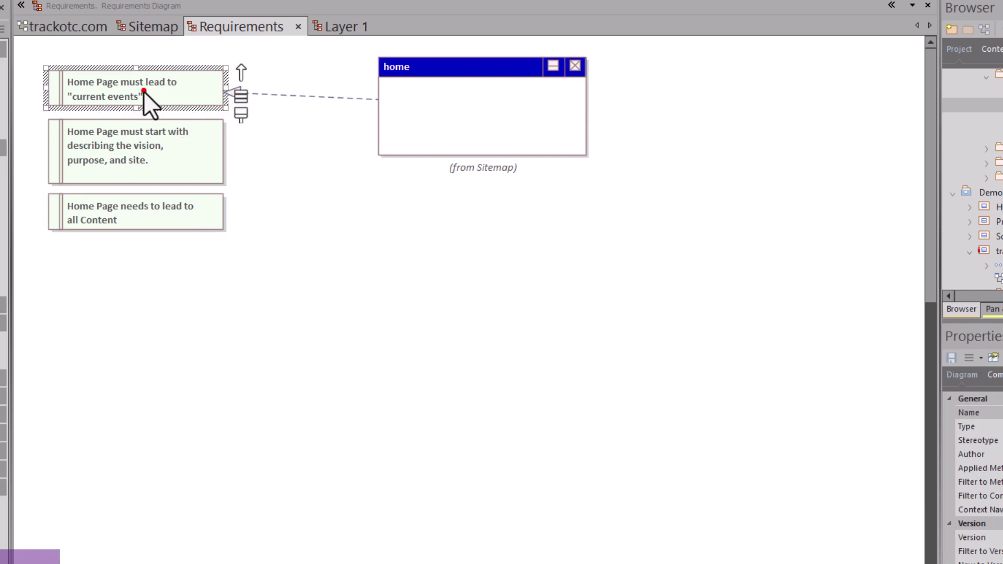
left_click(133, 137)
left_click(123, 204)
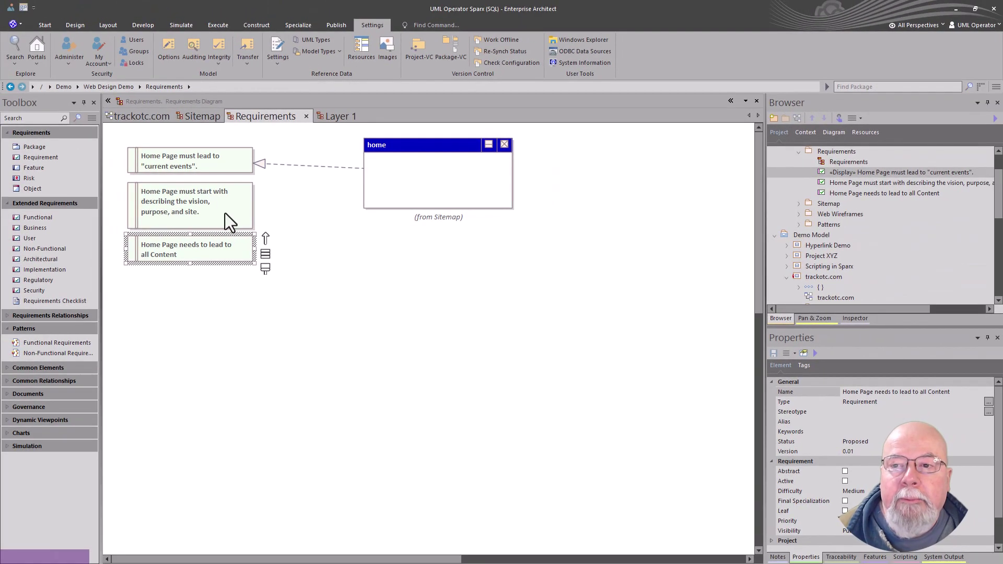
key("Escape")
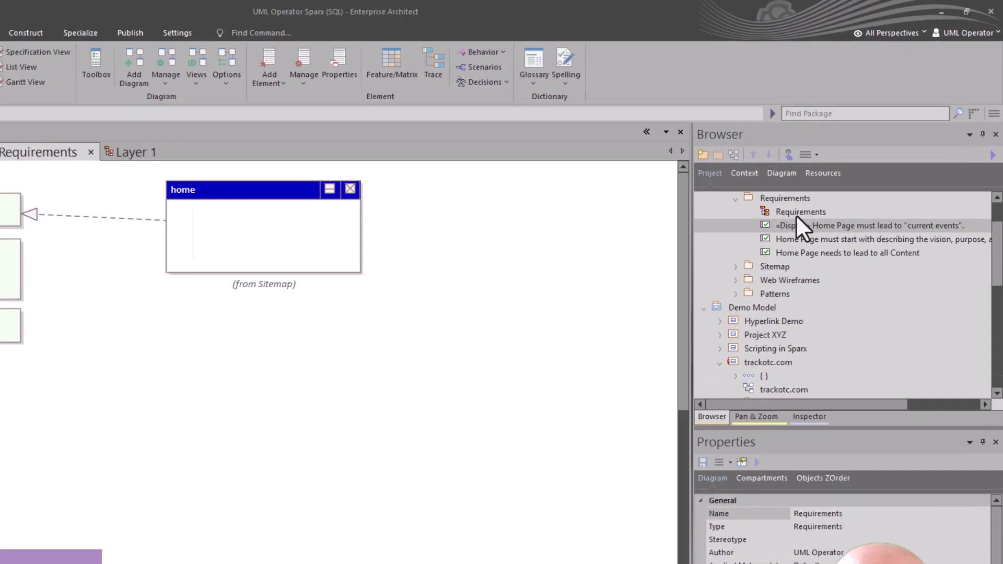
- Select the Requirements package of Web Design Demo in the project browser and collapse the Demo Model
left_click(844, 162)
scroll(842, 193, "up", 1)
left_click(745, 295)
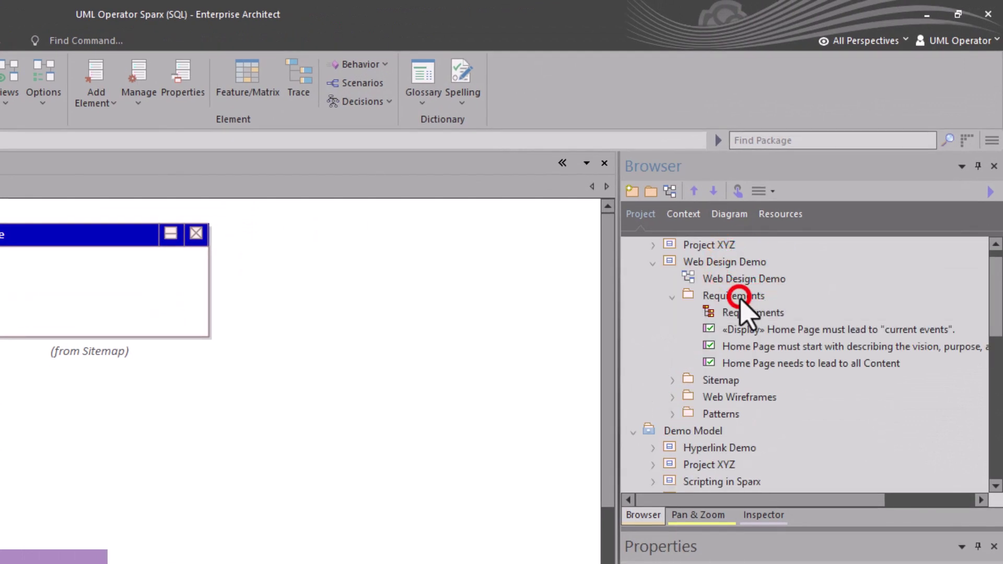
left_click(634, 431)
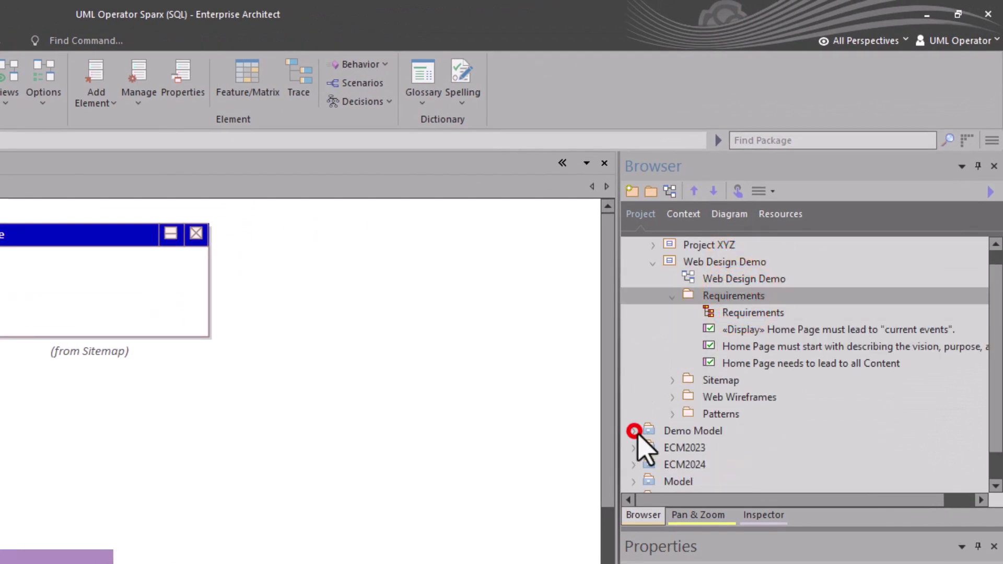
- Review the properties of the "current events" requirement from the Requirements package and close them
left_click(751, 312)
left_click(756, 330)
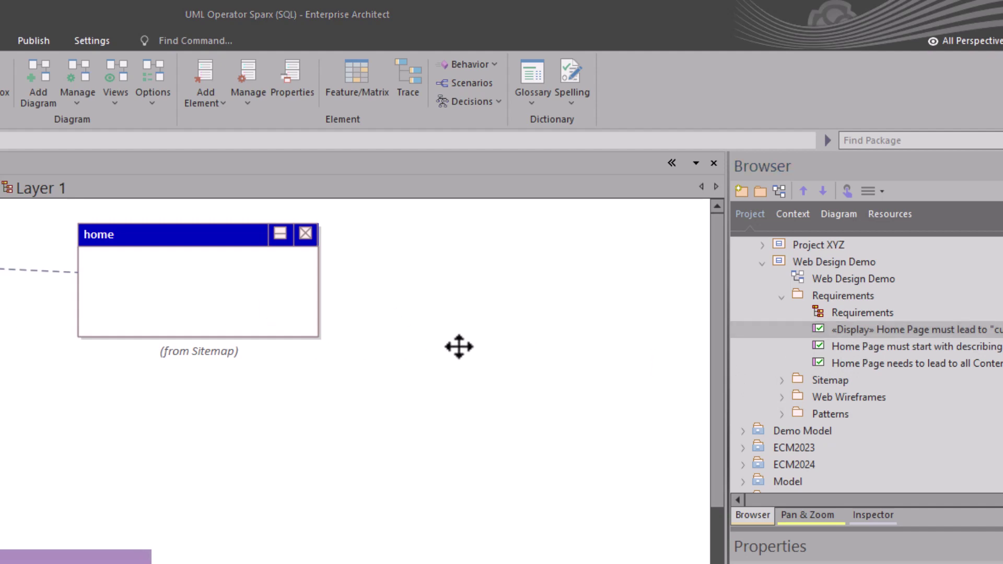
key("alt+Return")
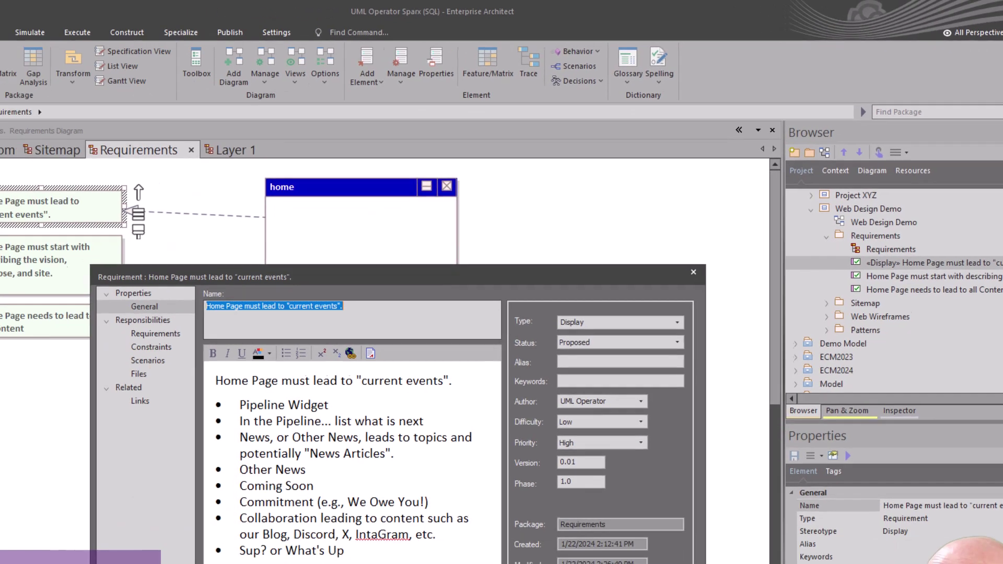
left_click(606, 547)
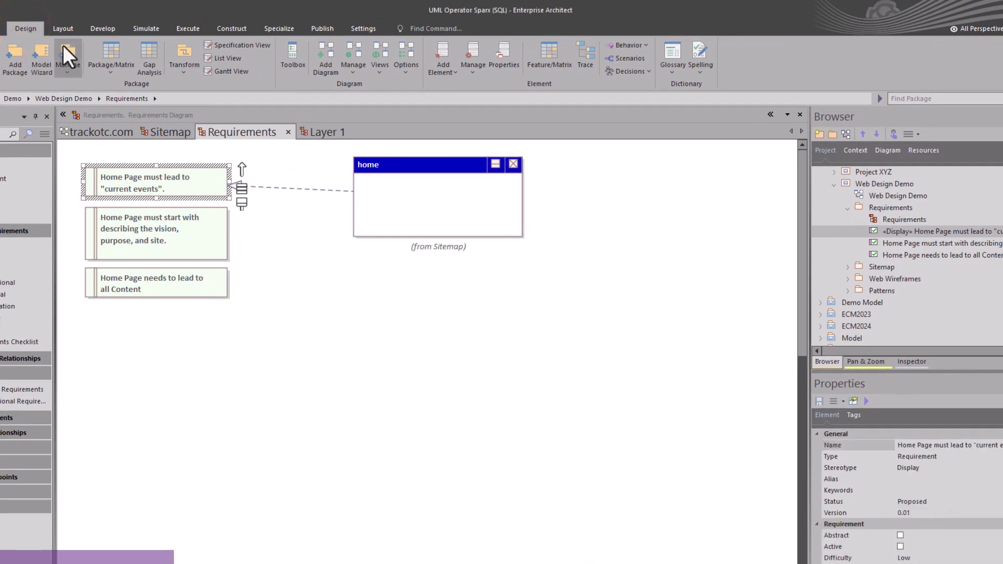
- Check which requirements in the package auto naming can be applied to, and cancel without renaming them
left_click(68, 73)
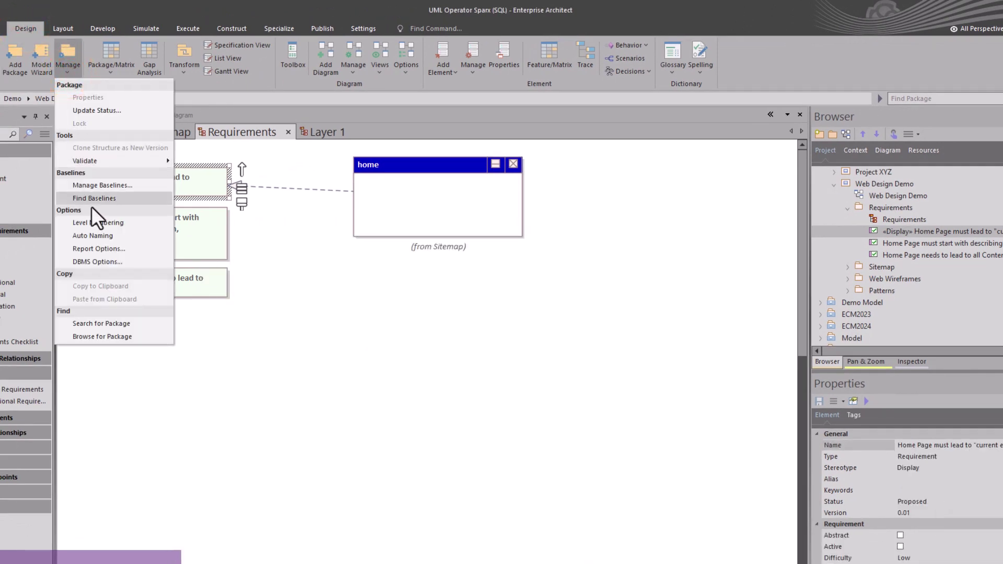
left_click(110, 236)
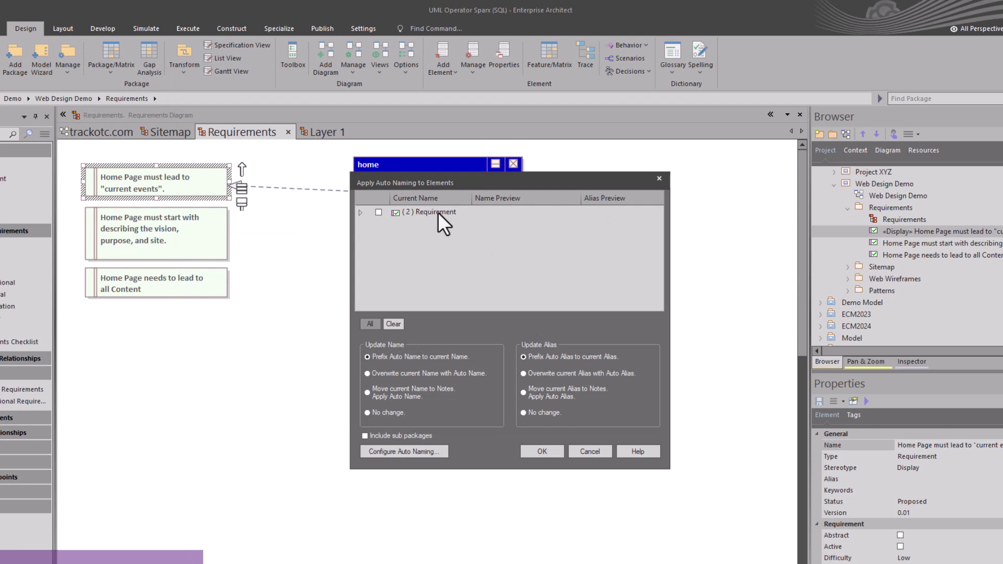
left_click(360, 212)
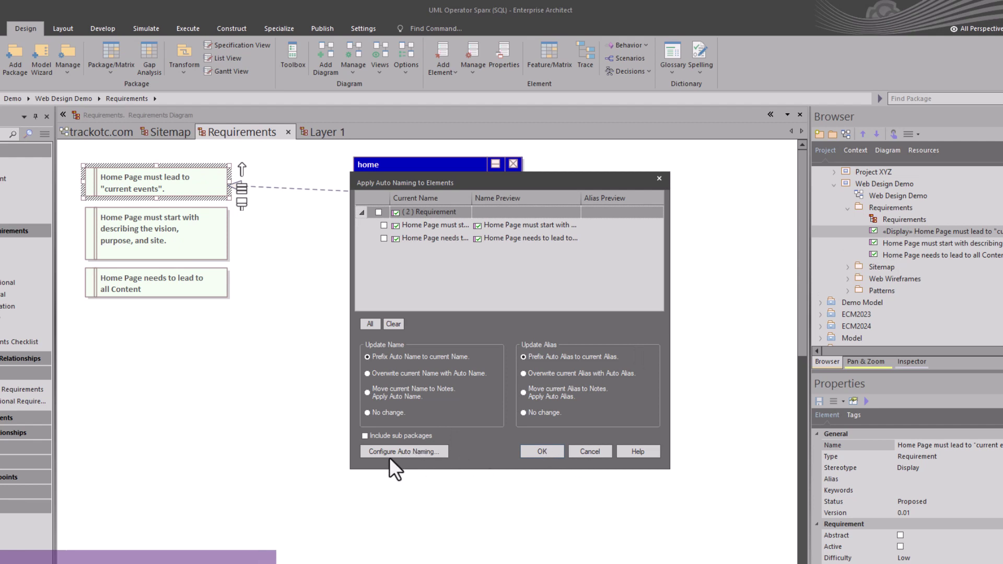
left_click(589, 451)
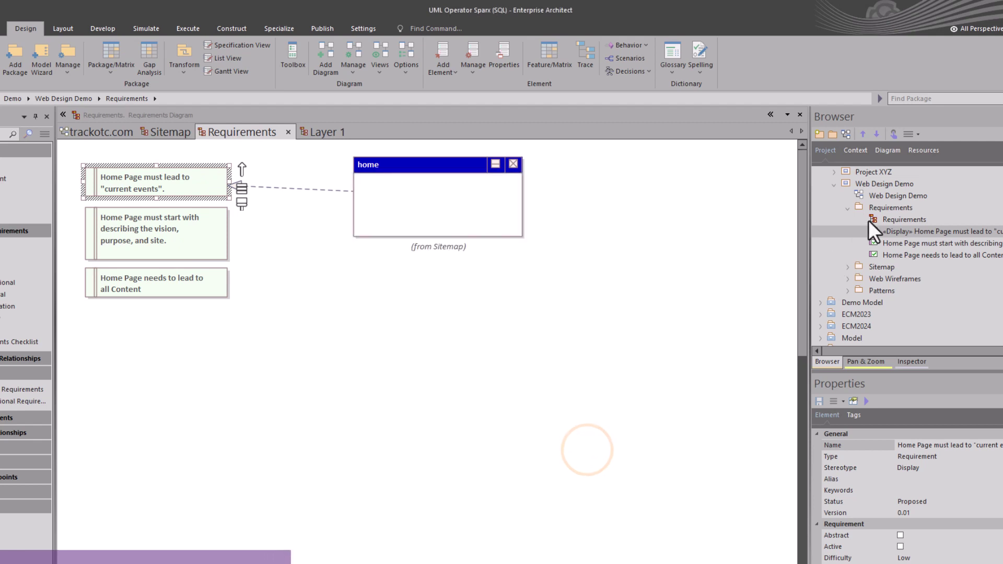
- Inspect the available types for the "current events" requirement in its properties, and cancel without changing it
left_click(889, 230)
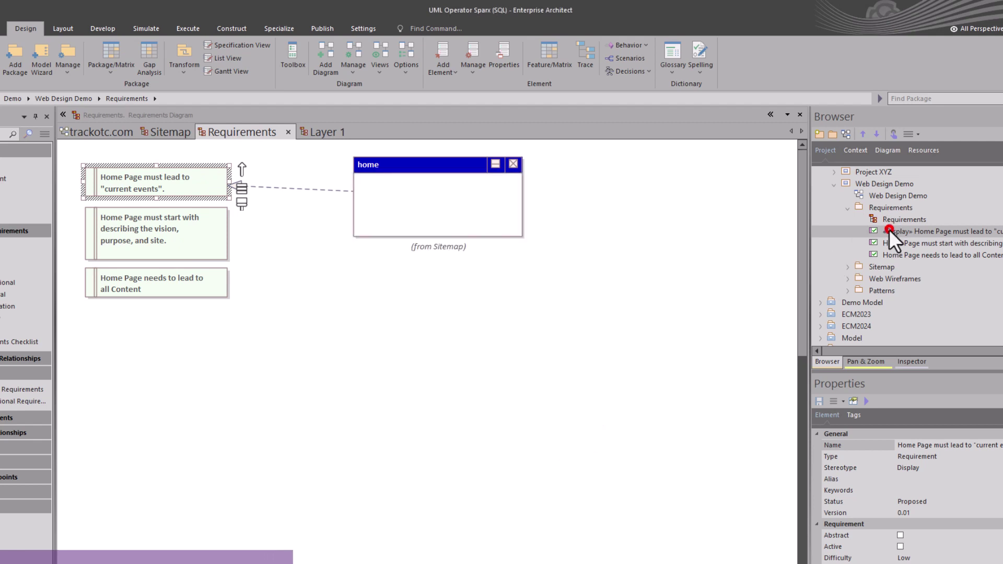
double_click(151, 183)
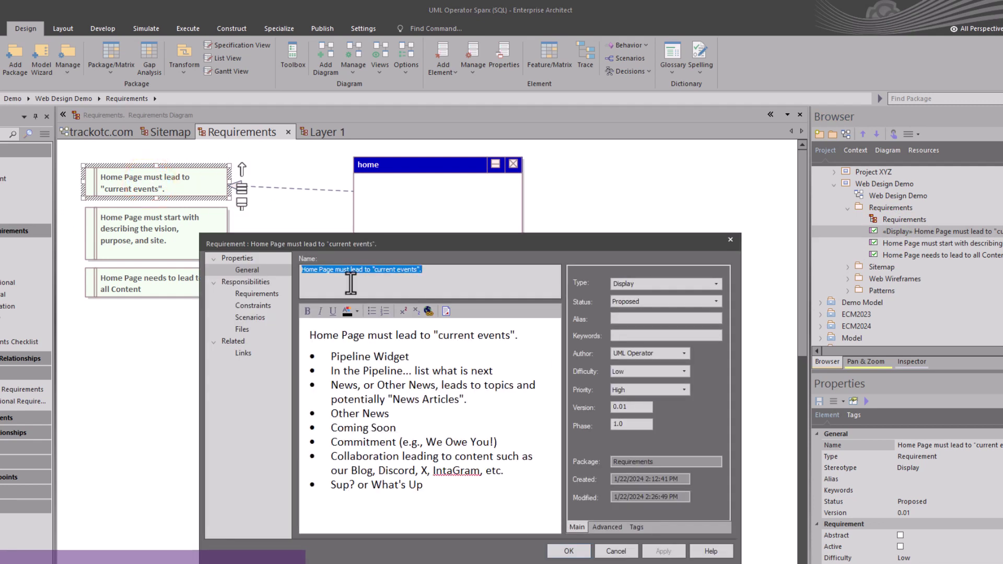
left_click(646, 284)
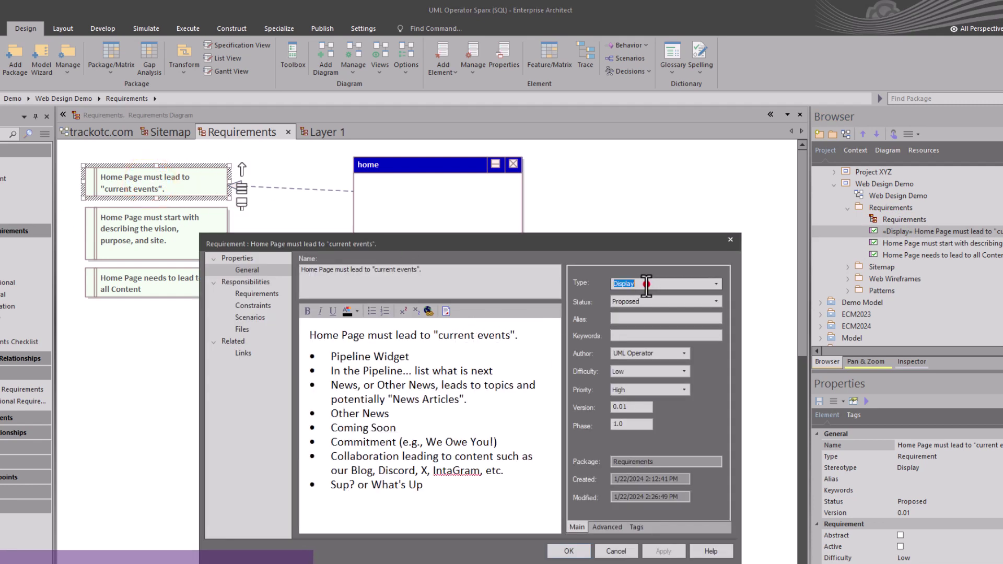
left_click(714, 282)
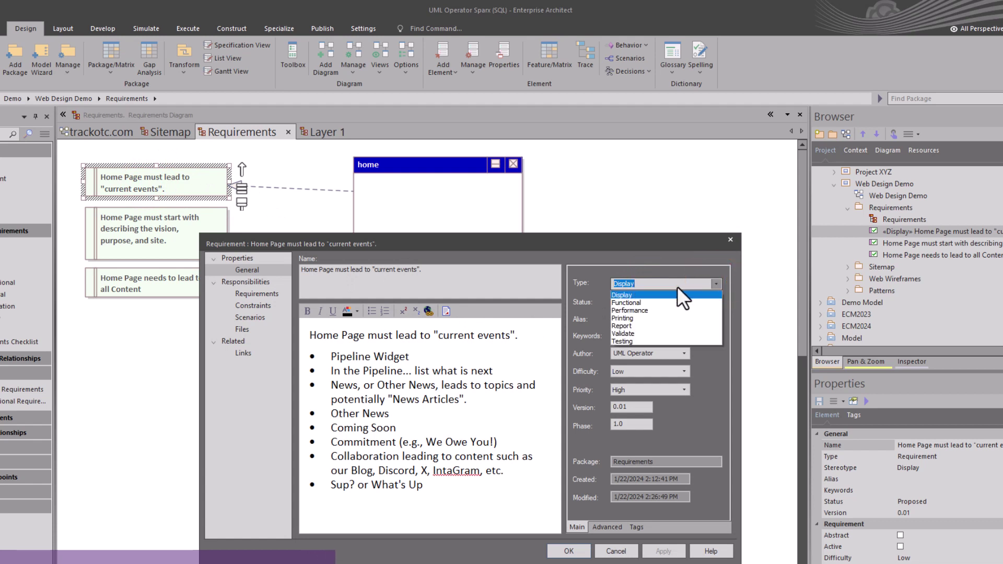
left_click(717, 283)
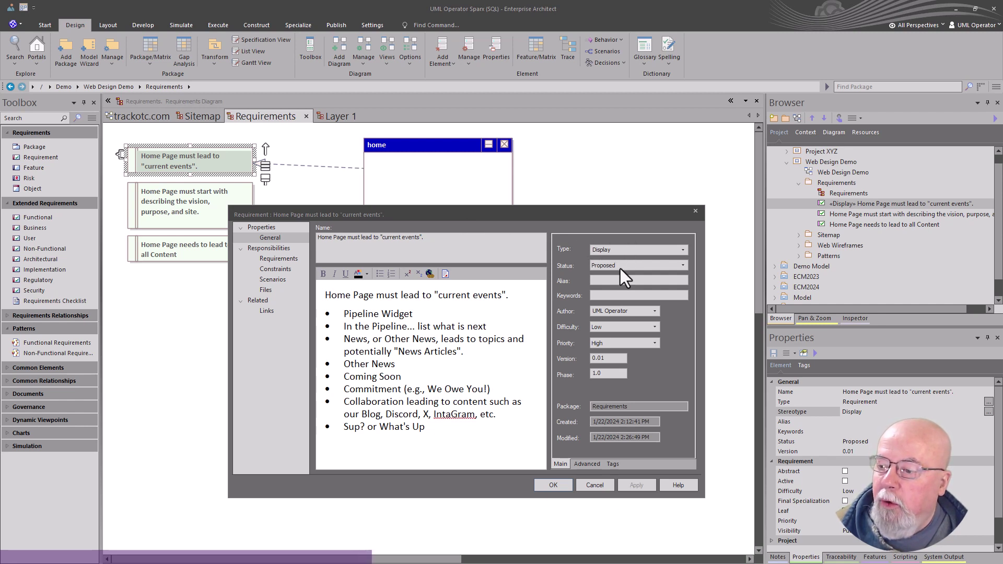
left_click(599, 484)
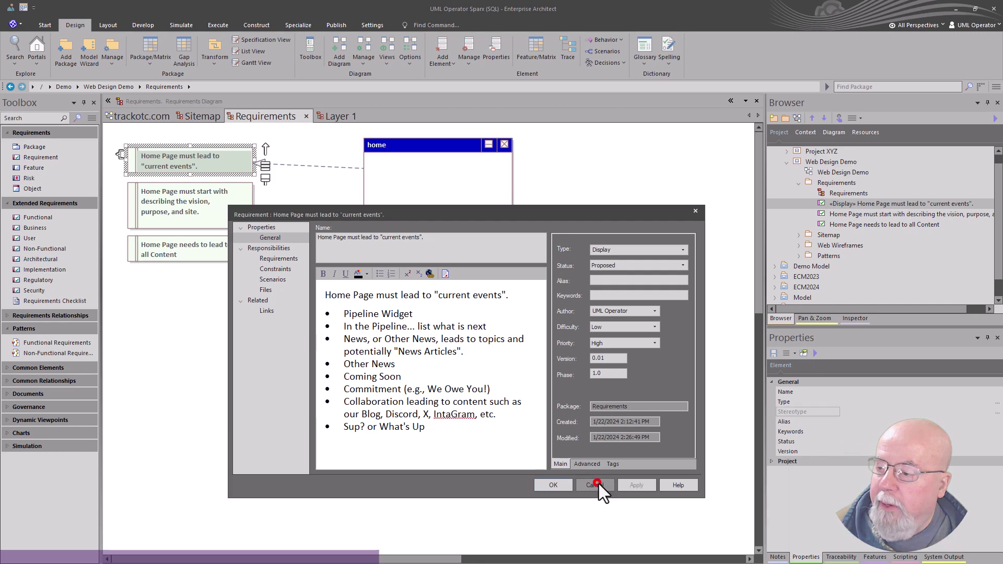
- Remove the Display stereotype from the "current events" requirement and check the stereotypes of all requirements in the Requirements package
left_click(888, 412)
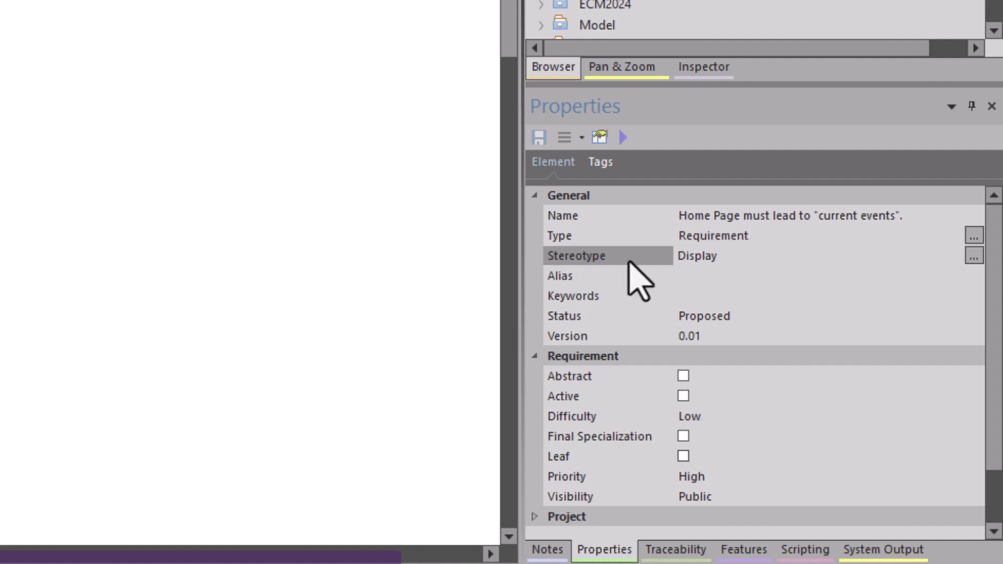
left_click(974, 256)
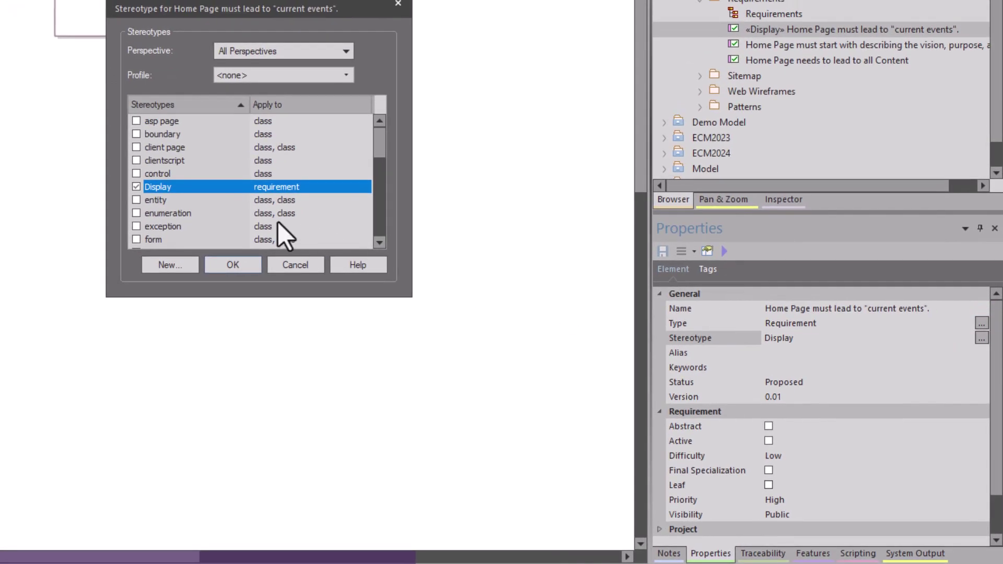
left_click(135, 186)
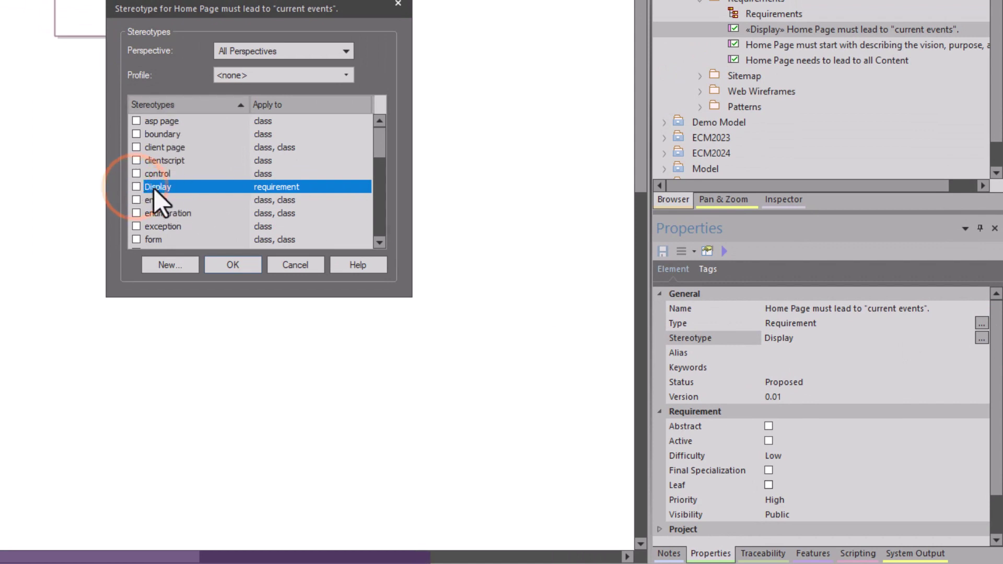
left_click(243, 265)
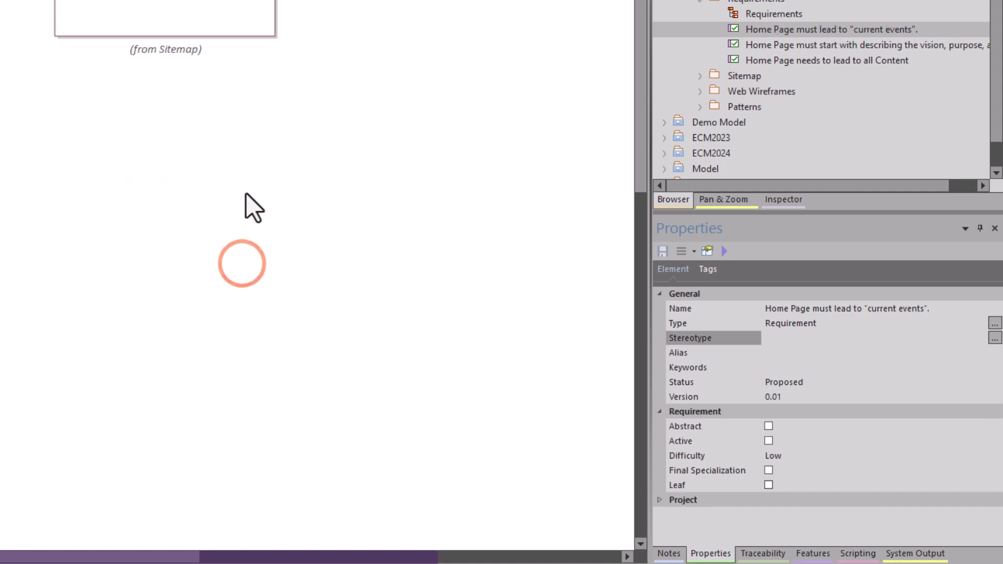
left_click(785, 148)
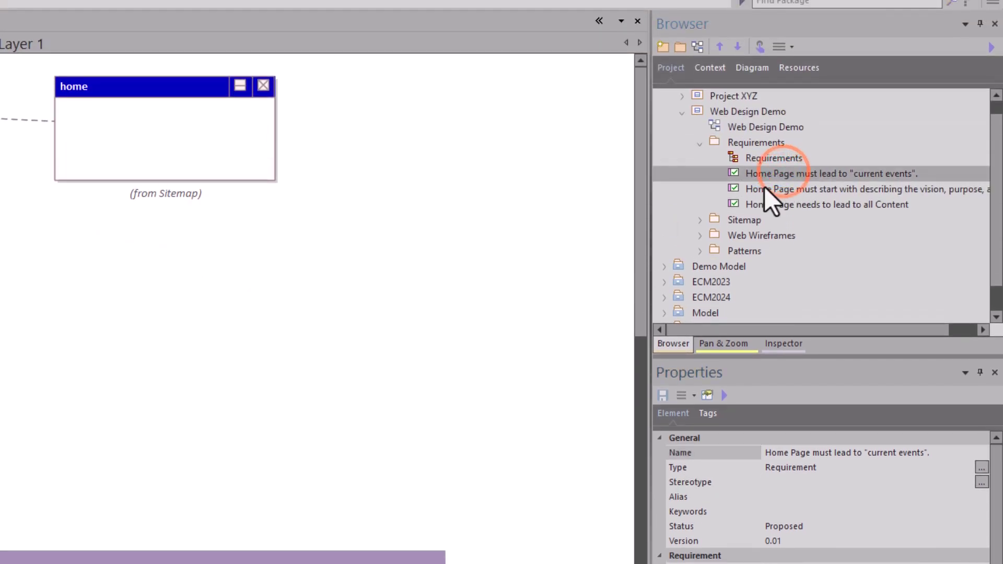
left_click(784, 163)
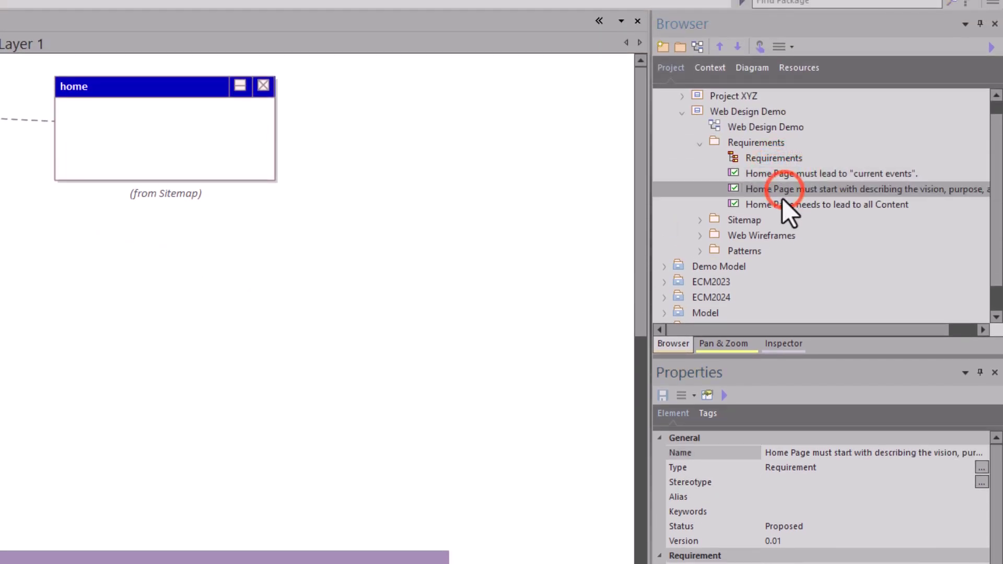
left_click(771, 204)
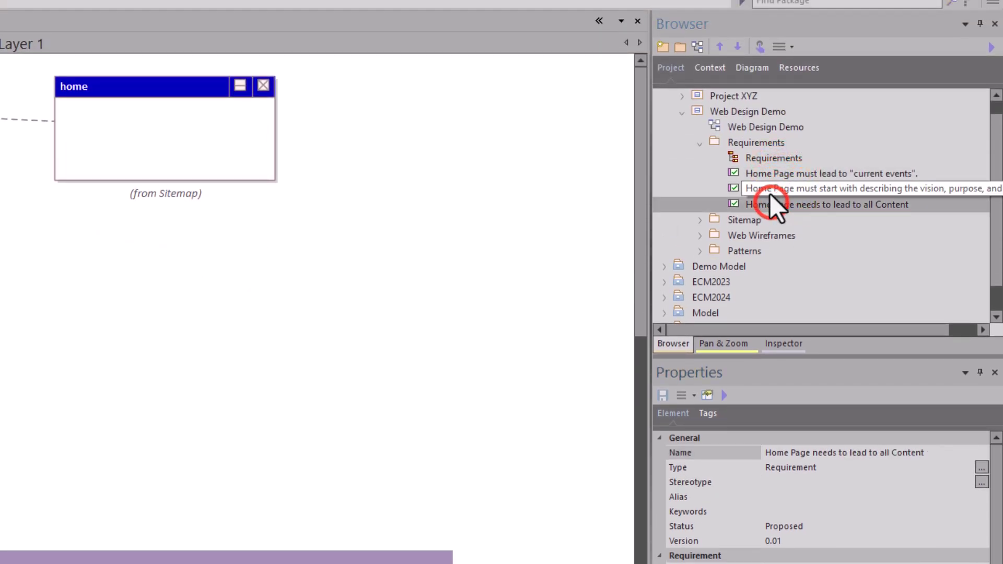
left_click(770, 190)
left_click(770, 177)
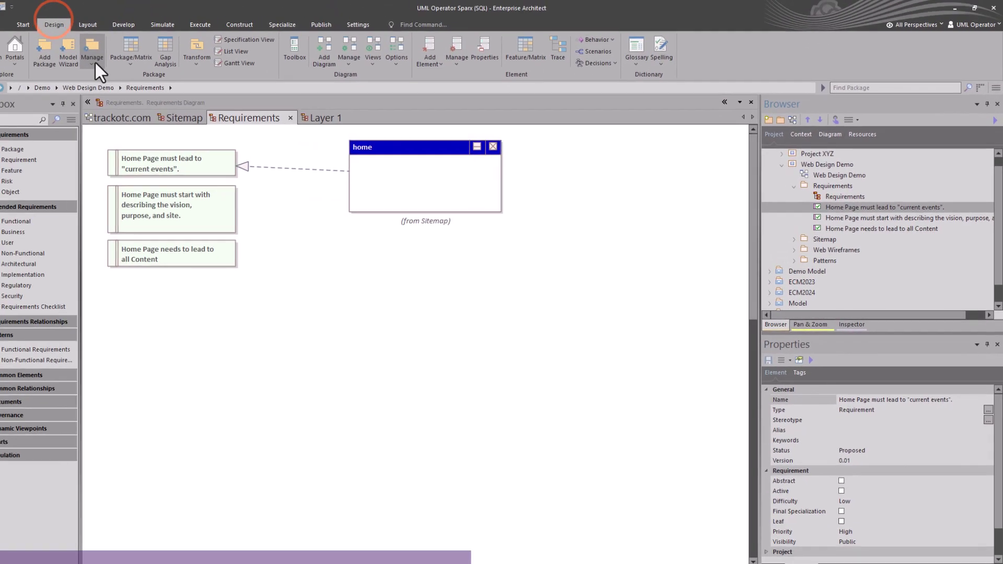
- Open auto naming for the Requirements package and preview the auto names for all of its requirements
left_click(96, 55)
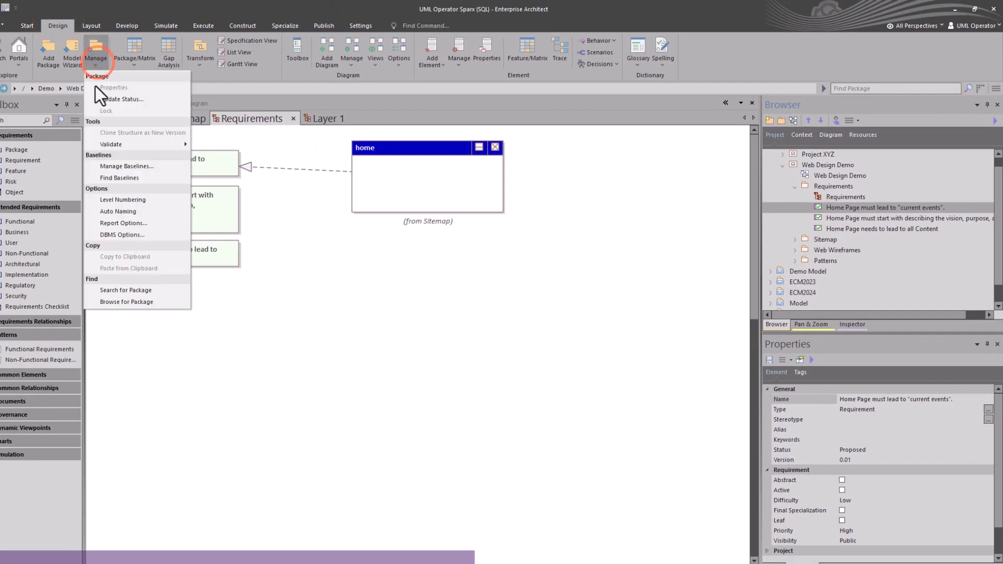
left_click(116, 210)
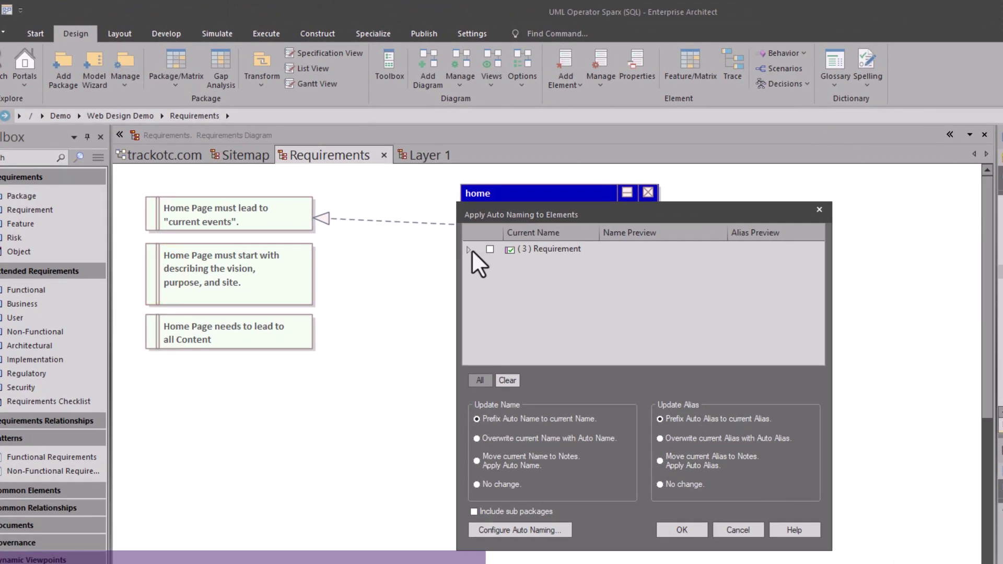
left_click(470, 250)
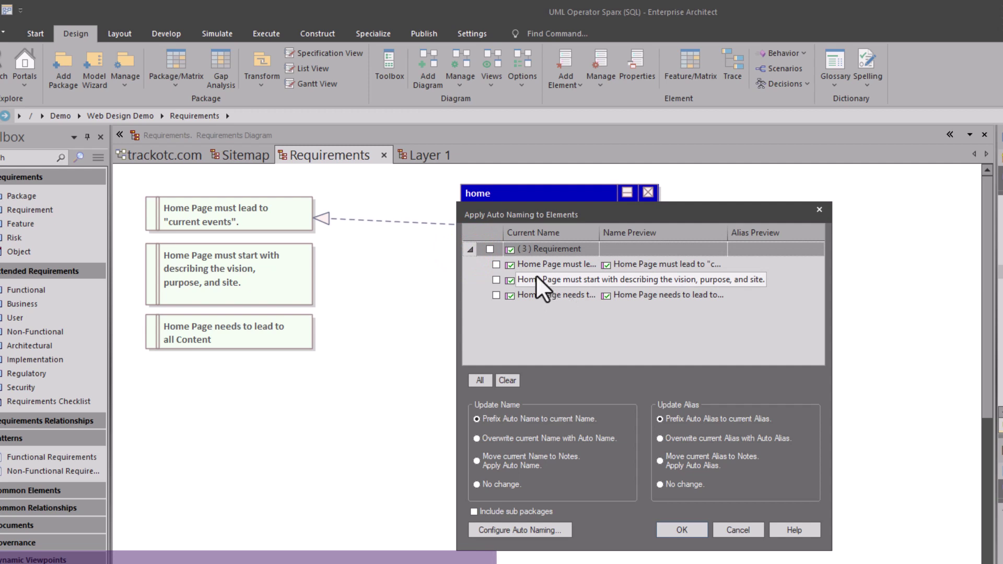
left_click(490, 249)
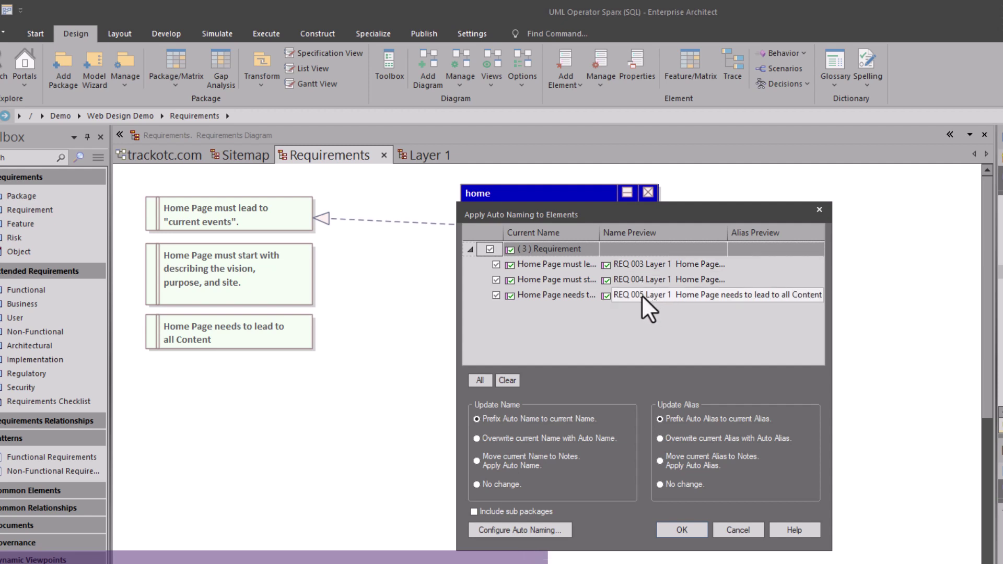
- Configure auto naming for the Requirement type with the name counter set to 001 and applied on creation, and save it
left_click(505, 531)
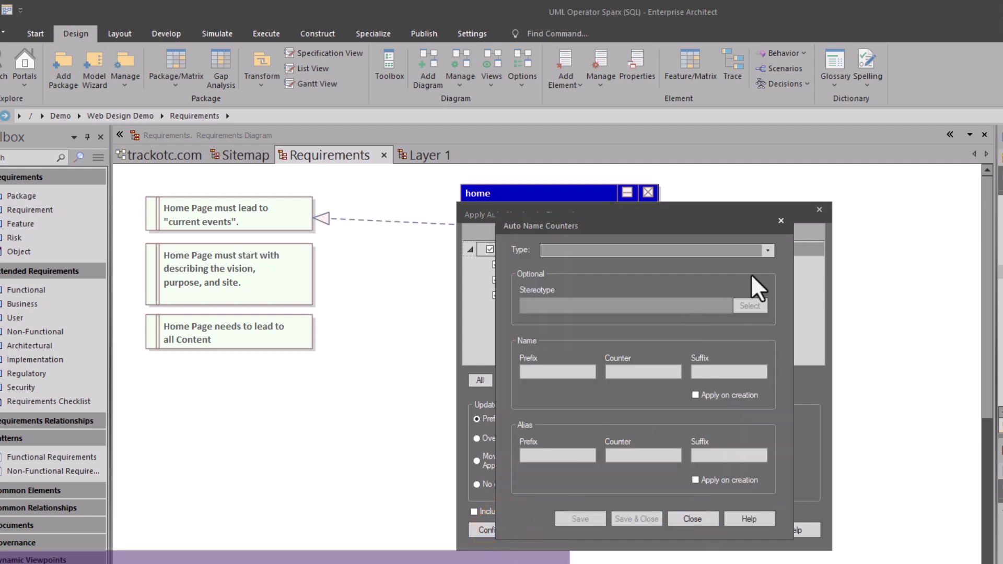
left_click(766, 250)
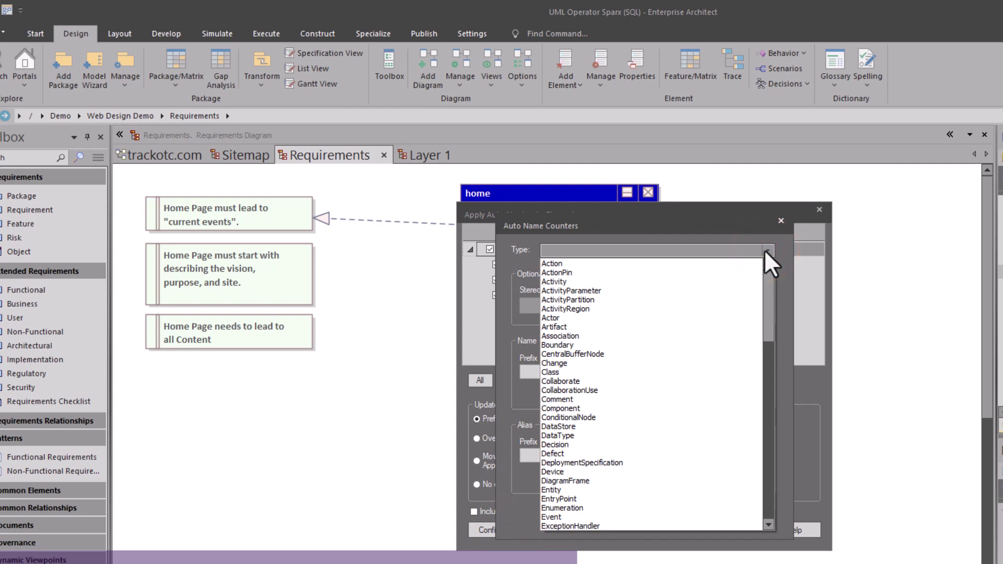
scroll(759, 251, "down", 10)
scroll(618, 489, "down", 4)
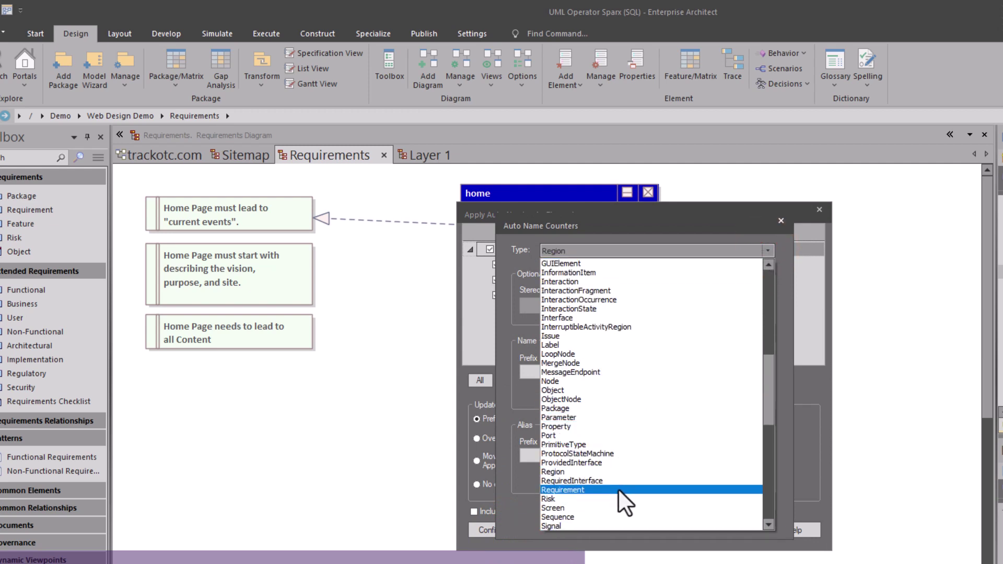
left_click(597, 463)
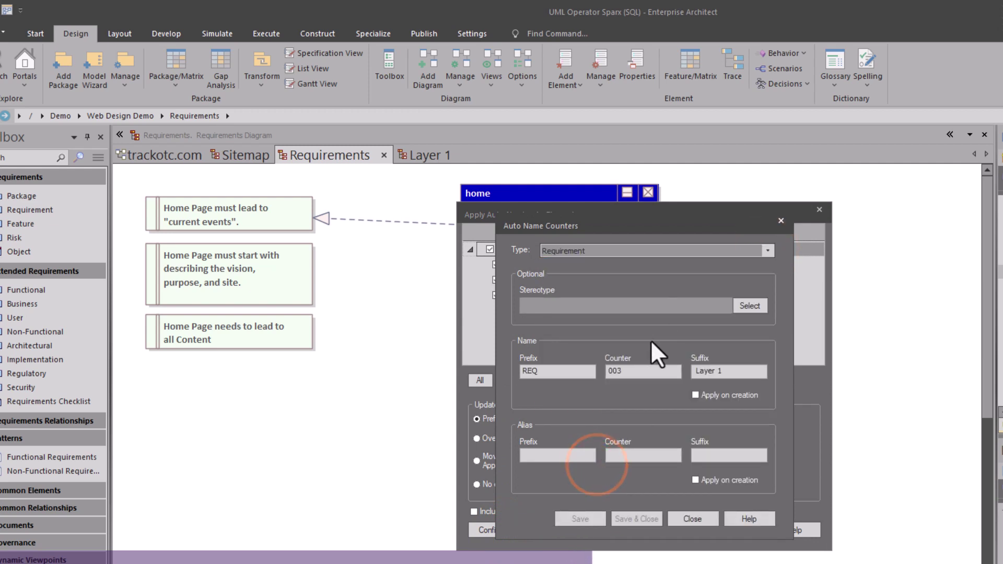
left_click(630, 371)
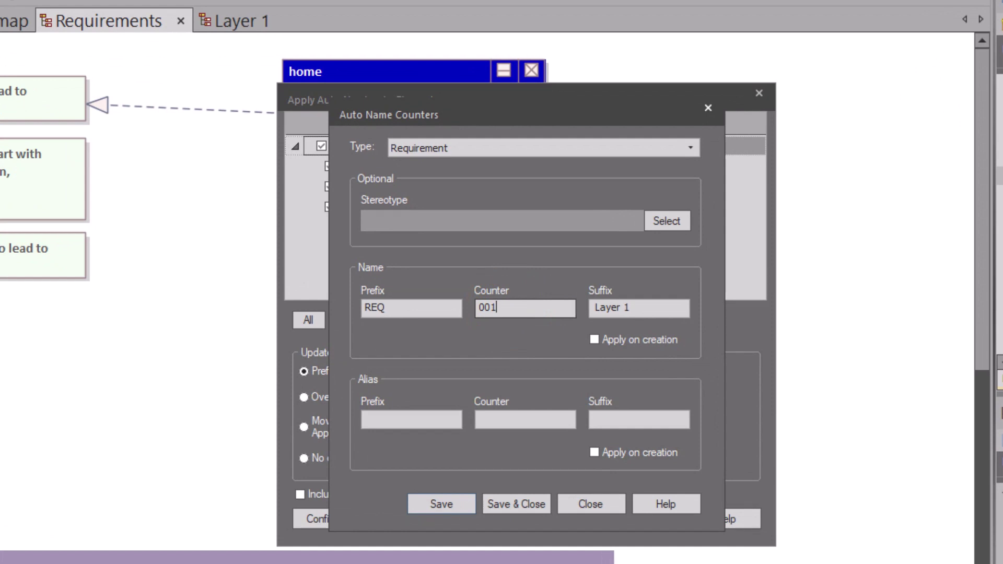
left_click(423, 302)
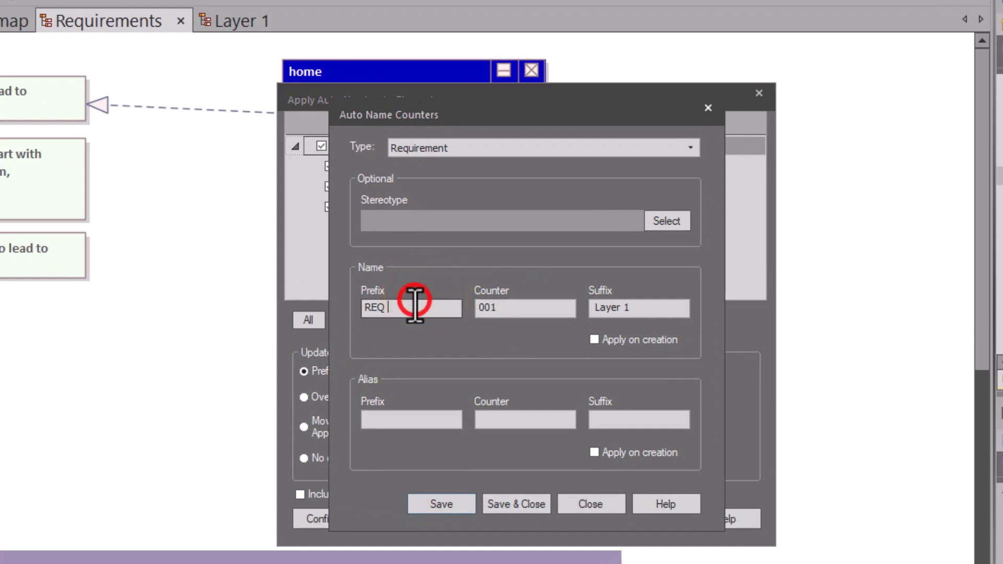
left_click(630, 309)
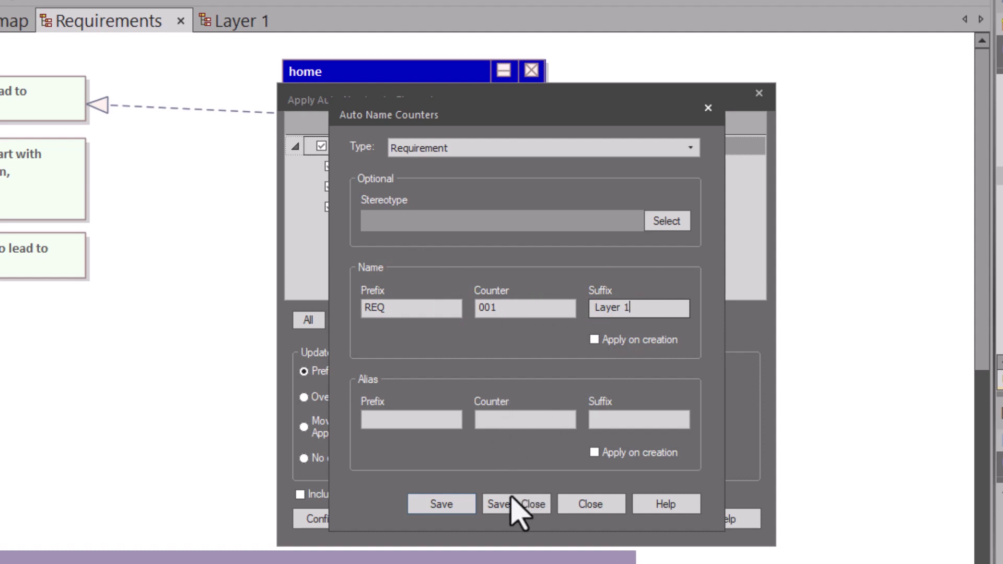
left_click(627, 343)
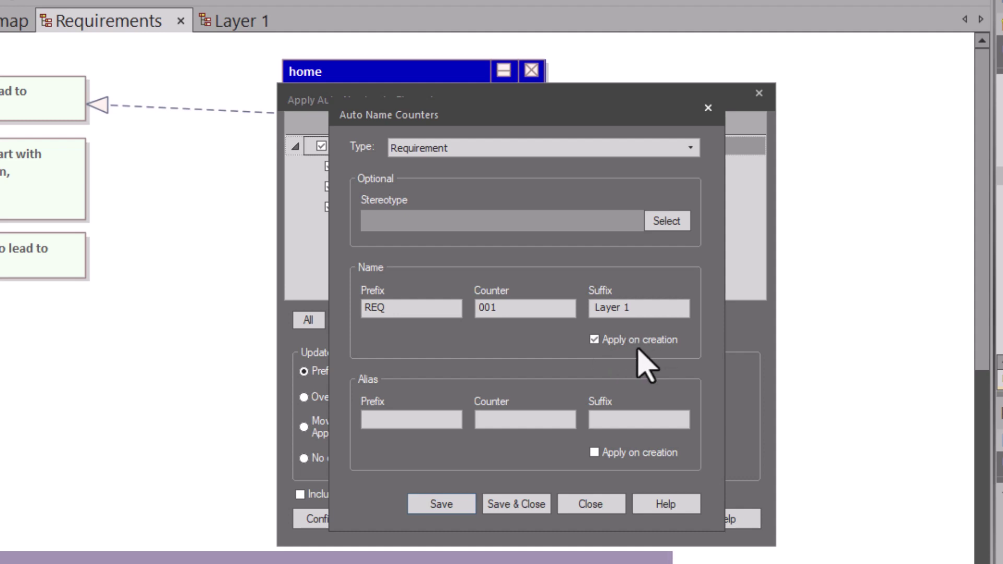
left_click(511, 505)
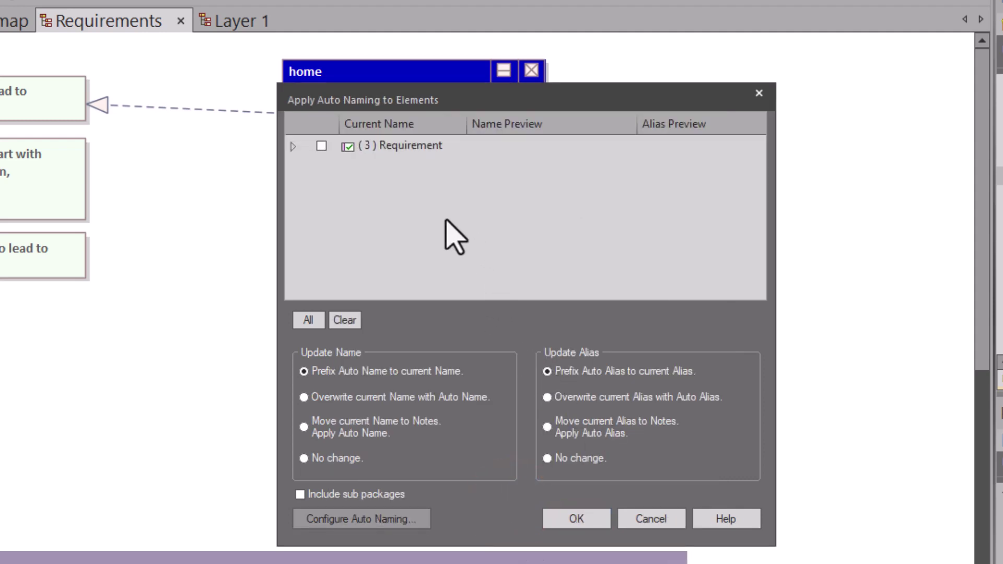
- Preview the auto names for all requirements with and without sub packages, and view the auto name counter settings without changing them
left_click(294, 147)
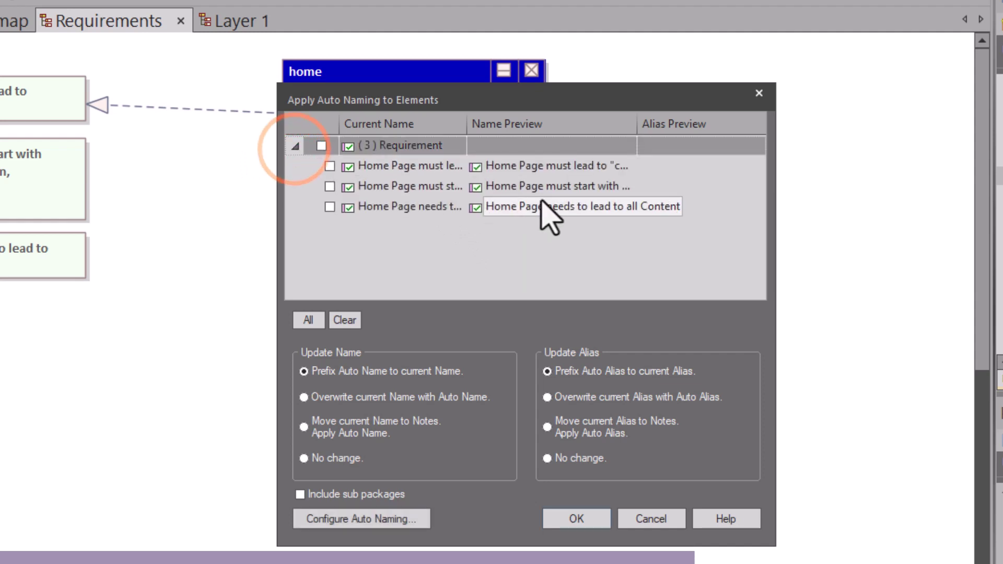
left_click(322, 145)
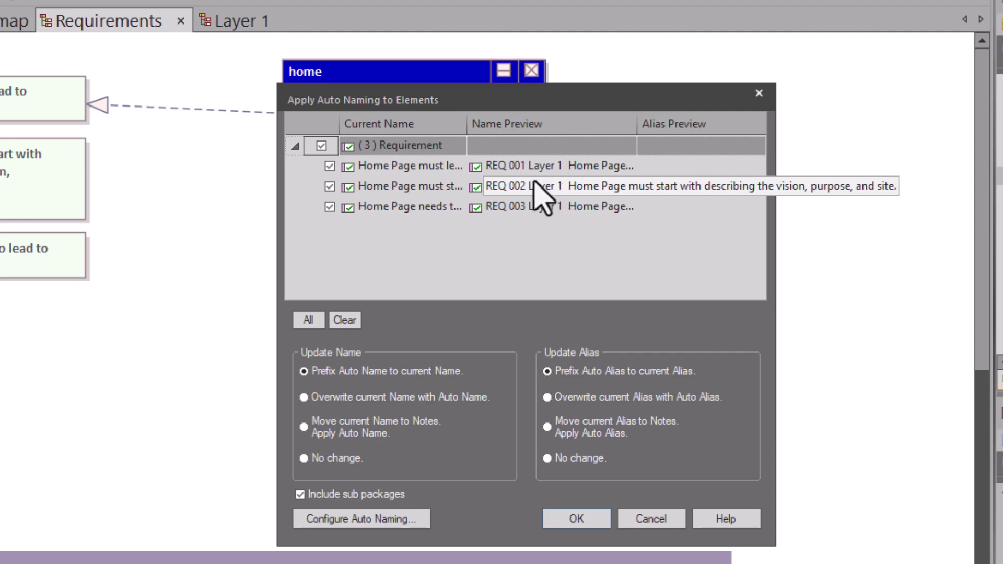
left_click(321, 146)
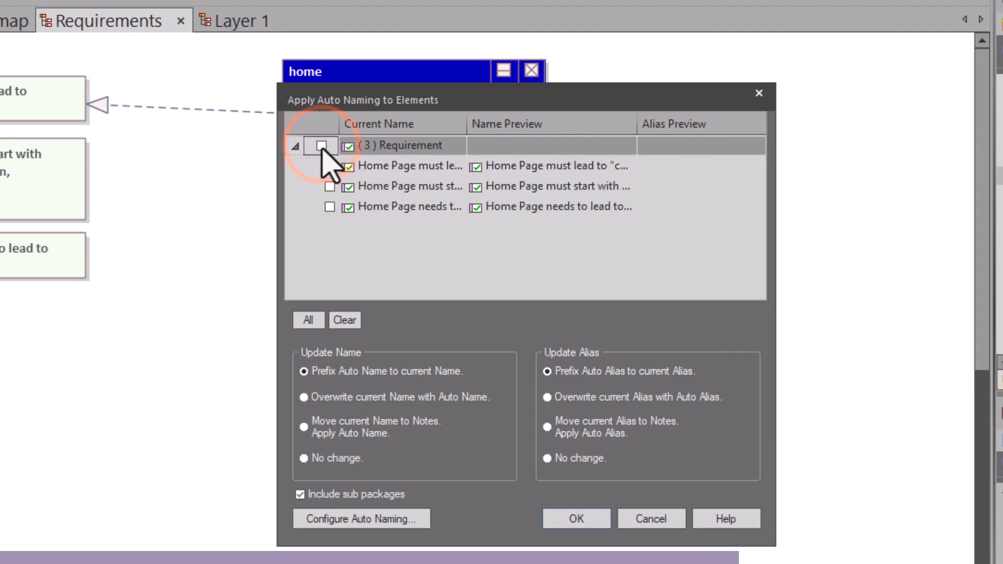
left_click(322, 146)
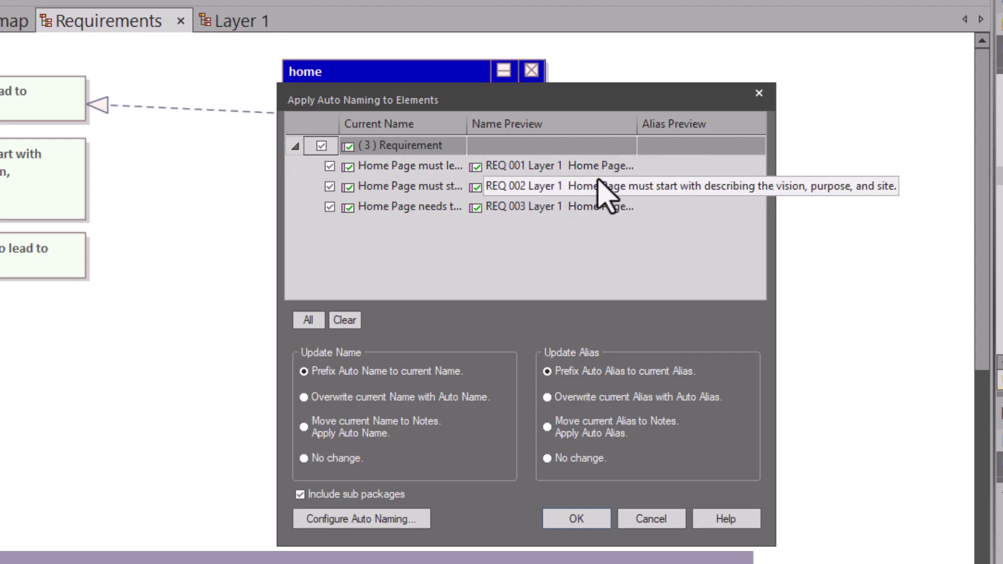
left_click(353, 490)
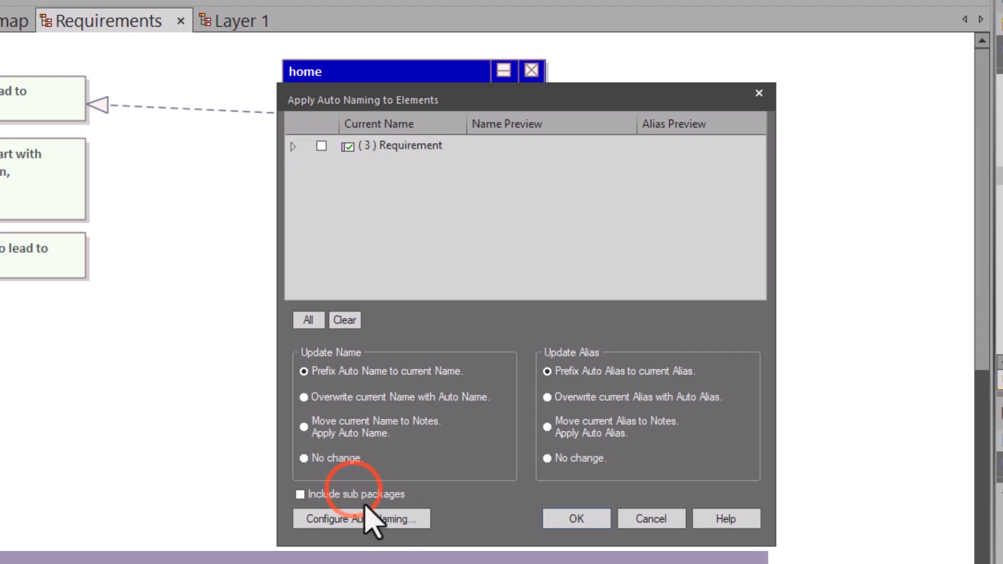
left_click(294, 147)
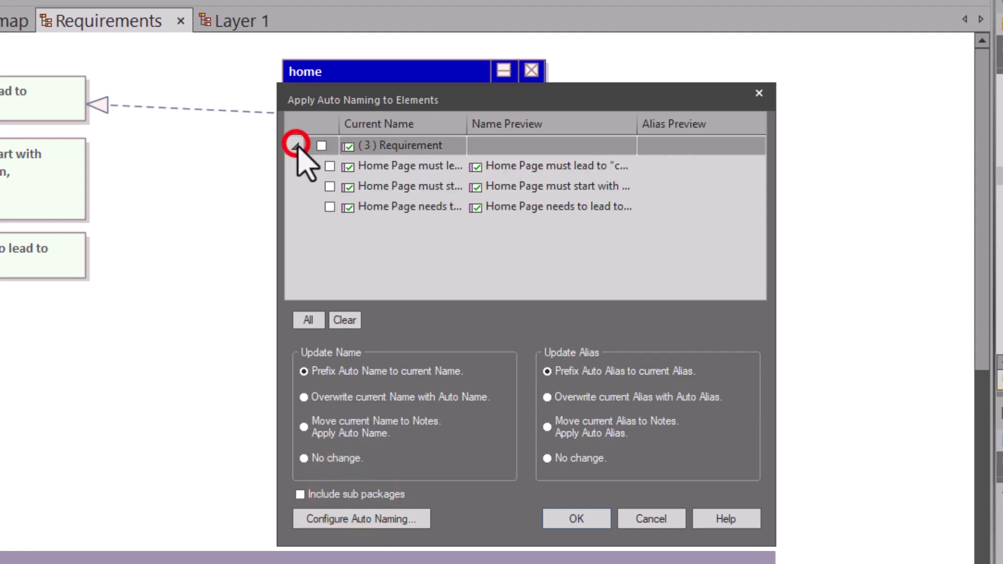
left_click(321, 145)
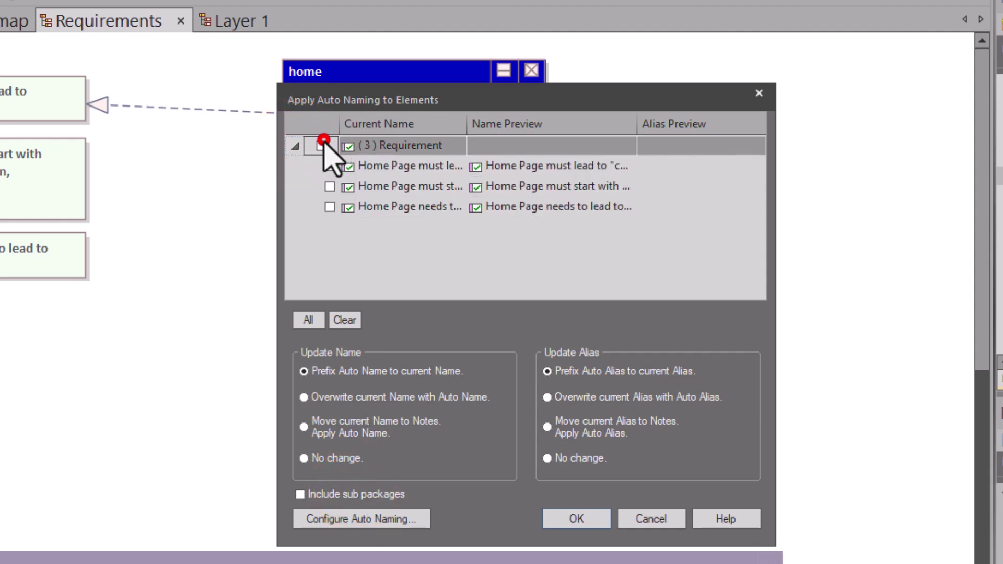
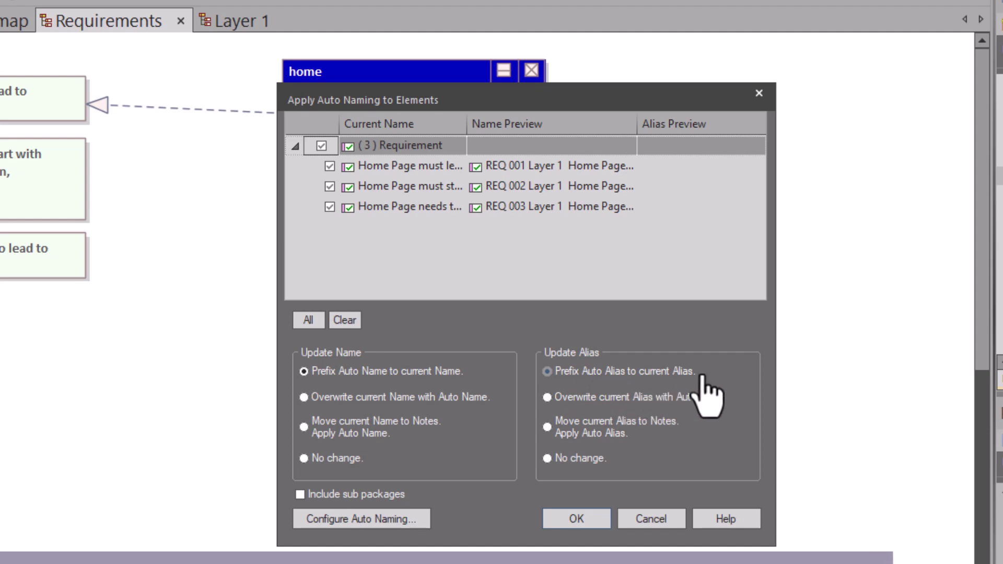
left_click(378, 519)
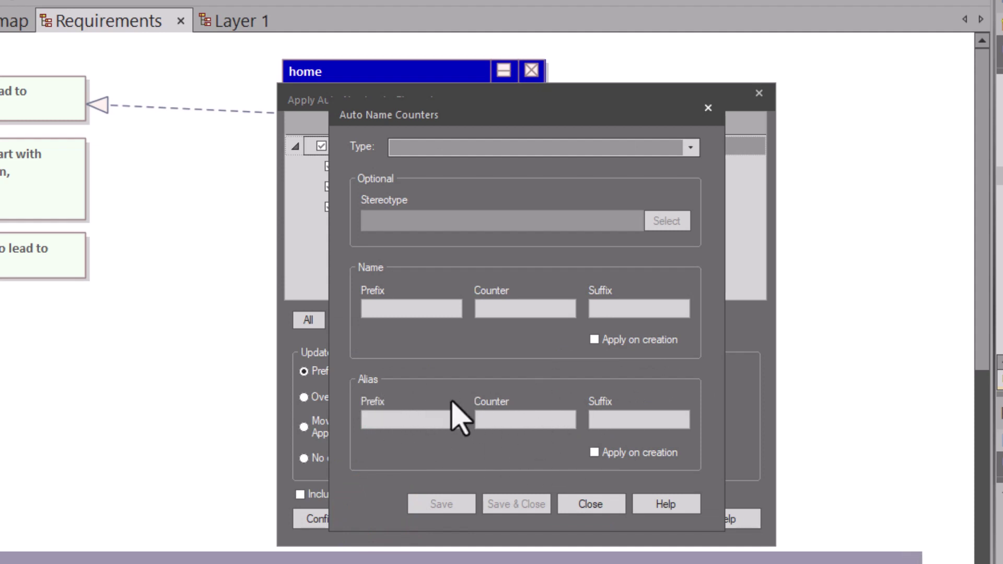
left_click(588, 508)
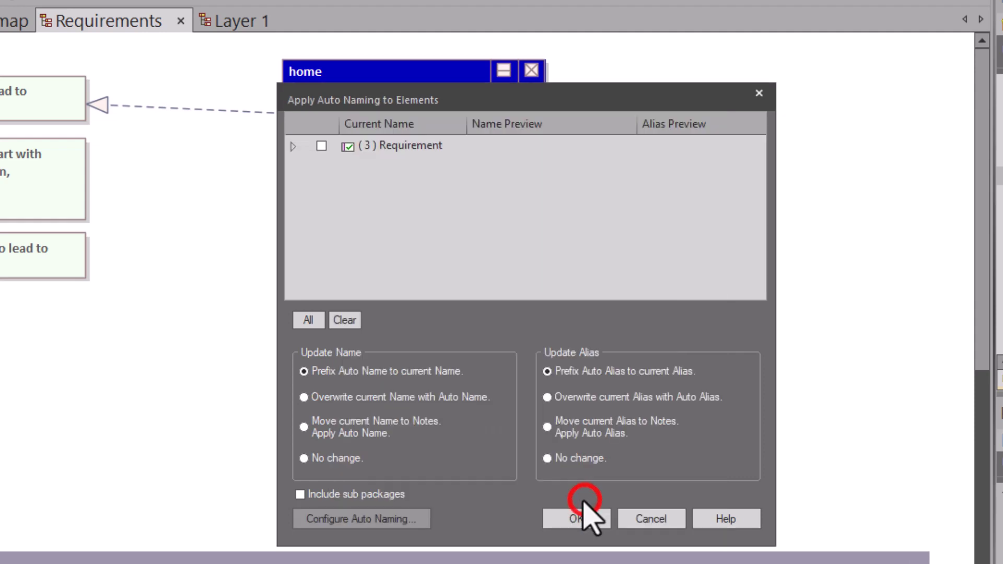
- Apply the auto names as prefixes to all requirements in the package and select the "current events" requirement on the diagram
left_click(295, 146)
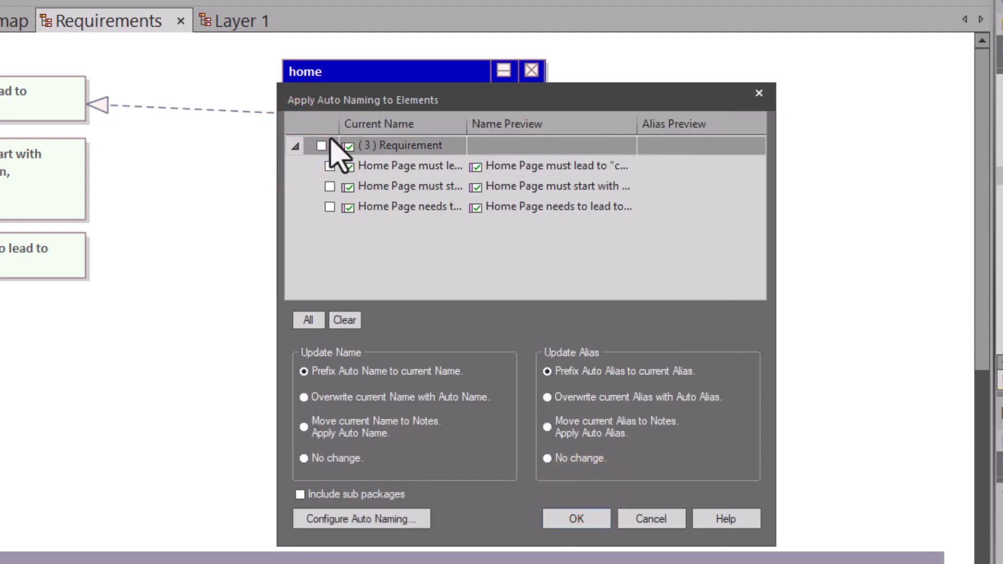
left_click(316, 146)
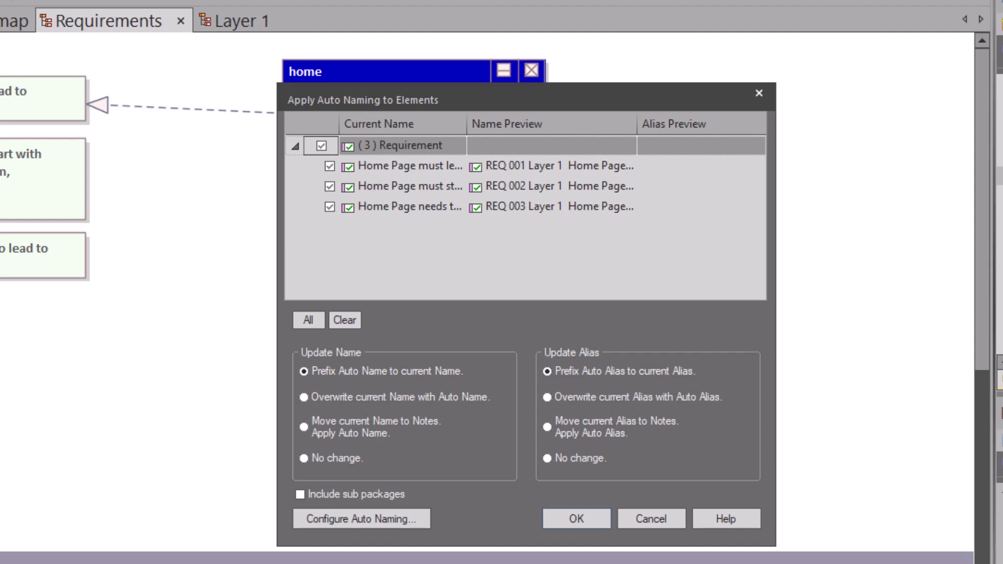
left_click(580, 519)
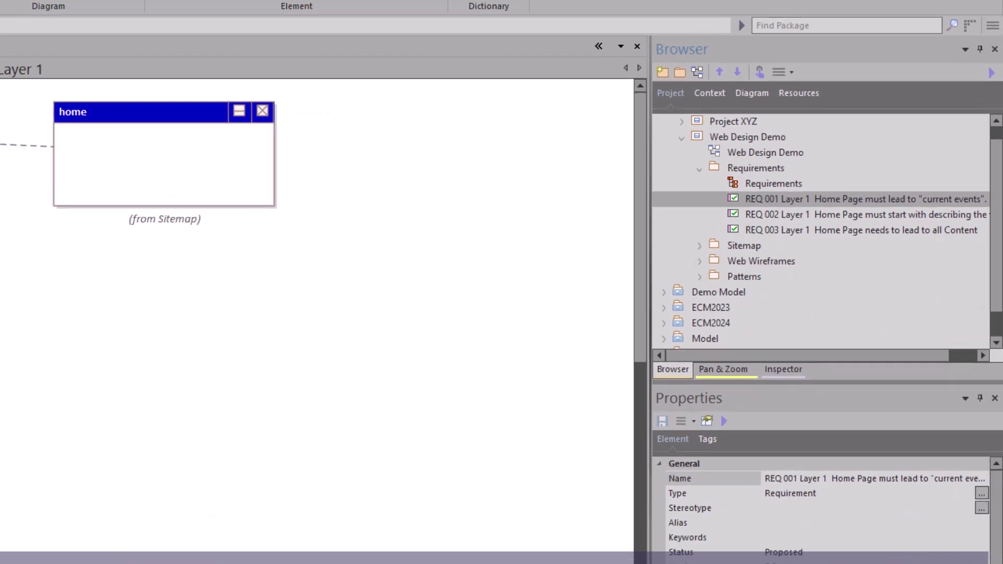
left_click(81, 219)
left_click(73, 154)
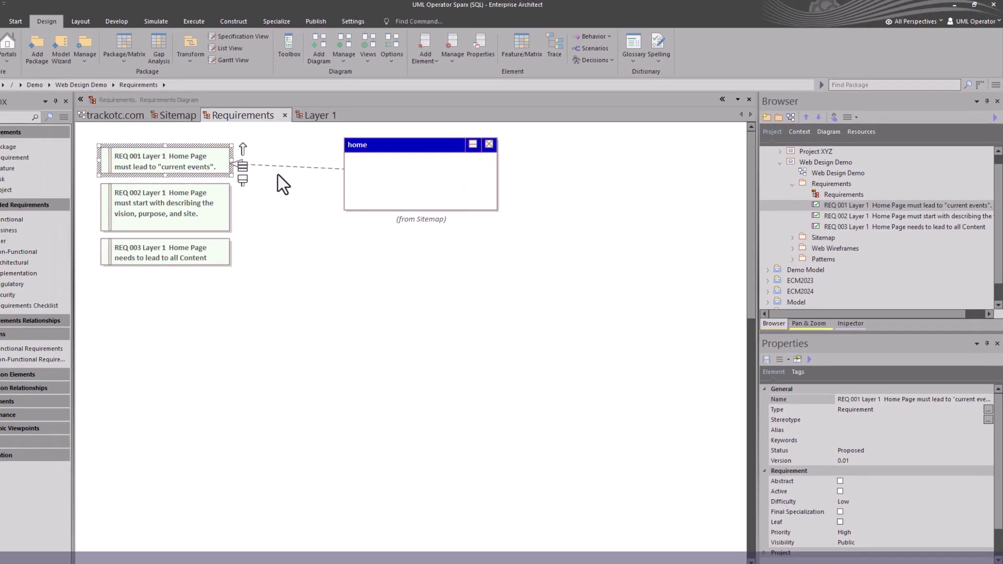
- Reopen auto naming for the Requirements package, preview the names for its requirements, and close it without applying
left_click(208, 165)
left_click(495, 175)
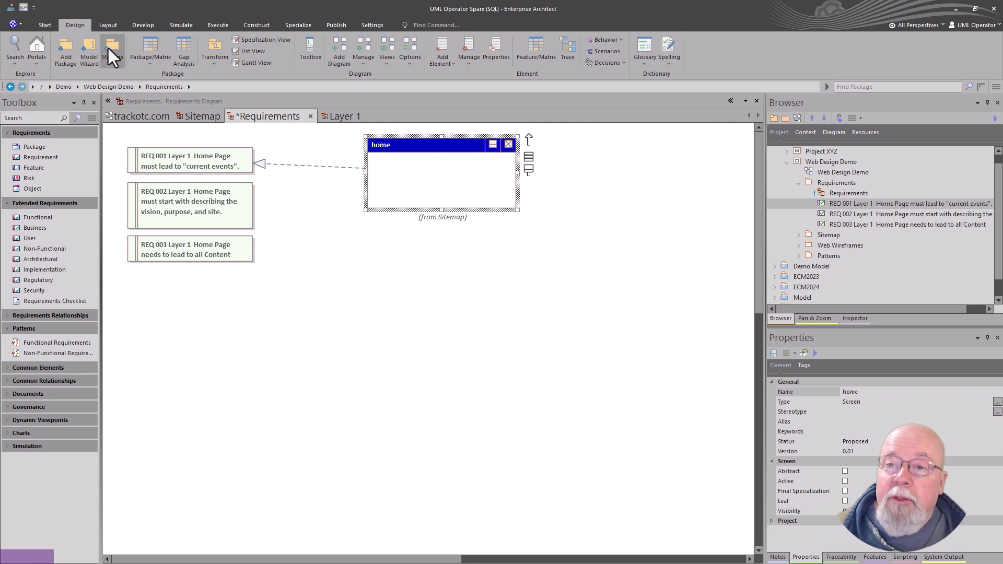
left_click(71, 23)
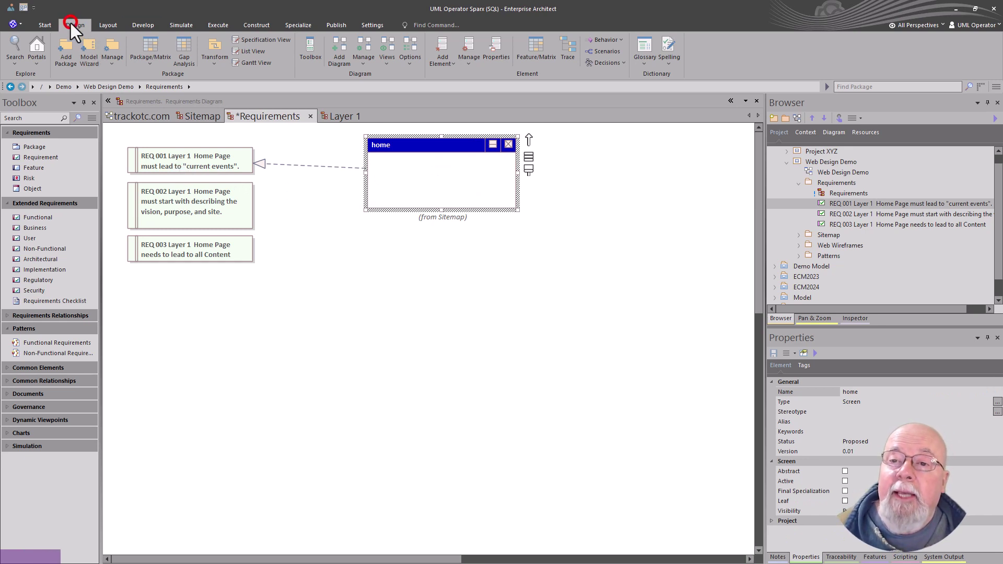
left_click(109, 61)
left_click(128, 209)
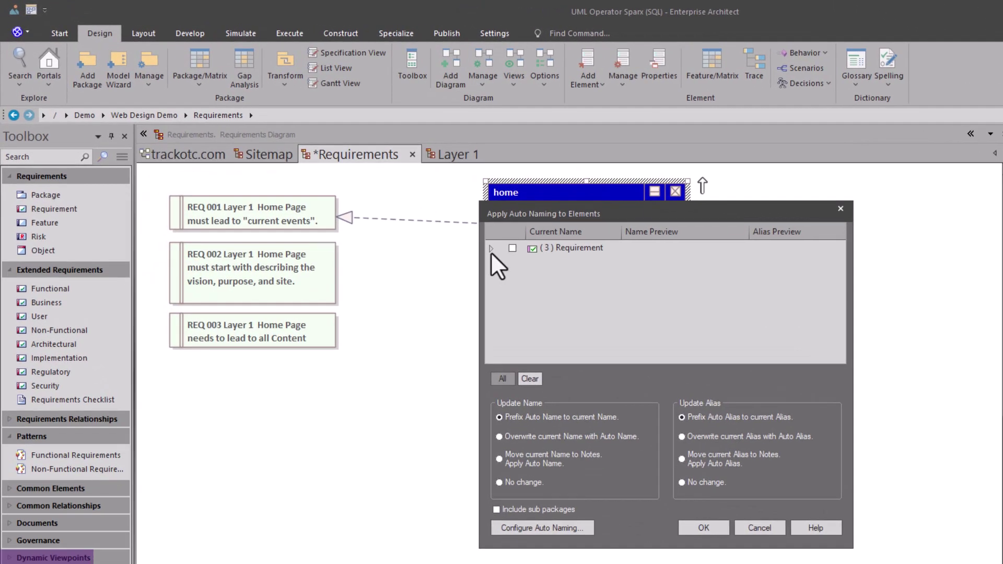
left_click(415, 210)
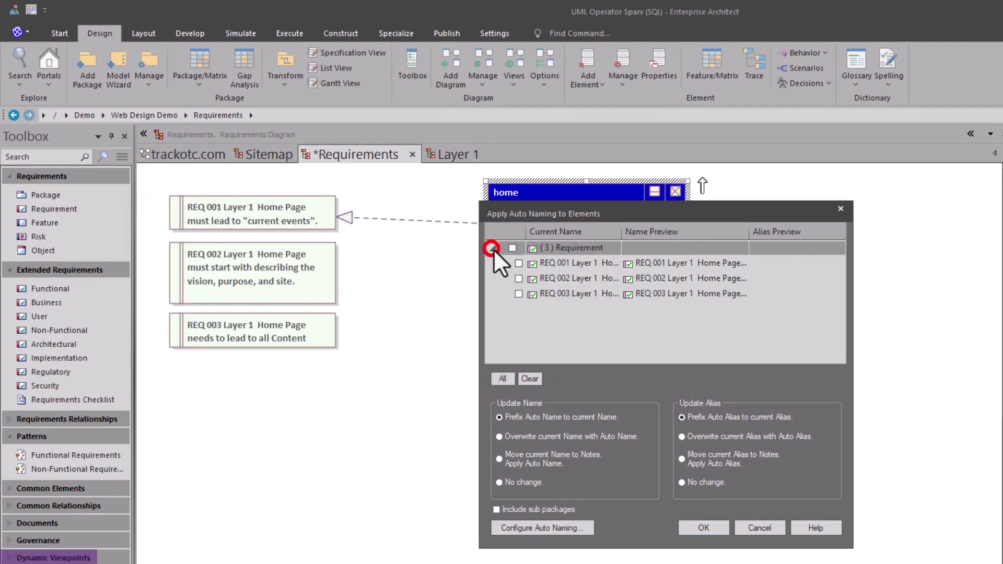
left_click(752, 528)
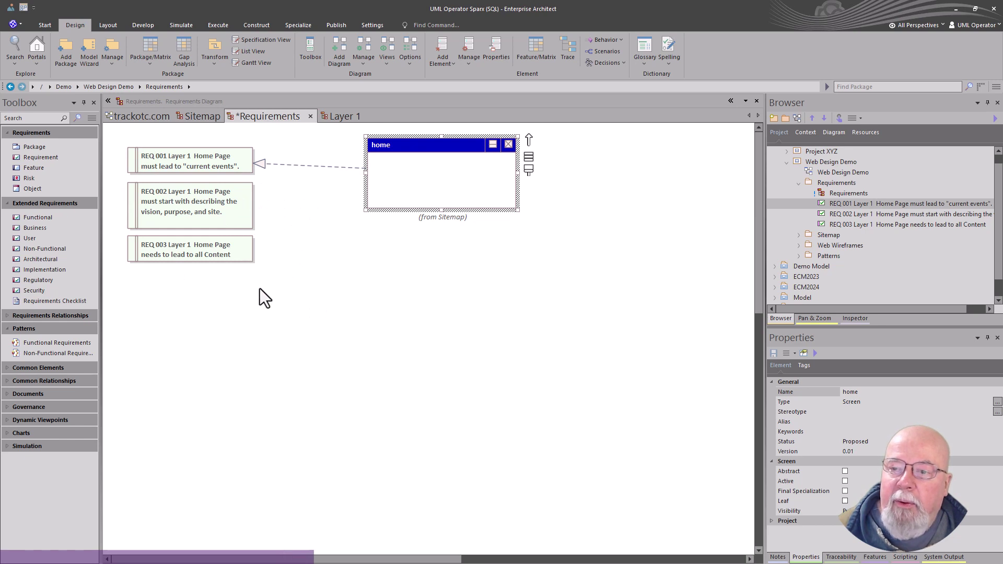
- View the home screen element's general properties and its Scenarios page, closing the properties without changes
left_click(229, 307)
left_click(165, 160)
left_click(447, 195)
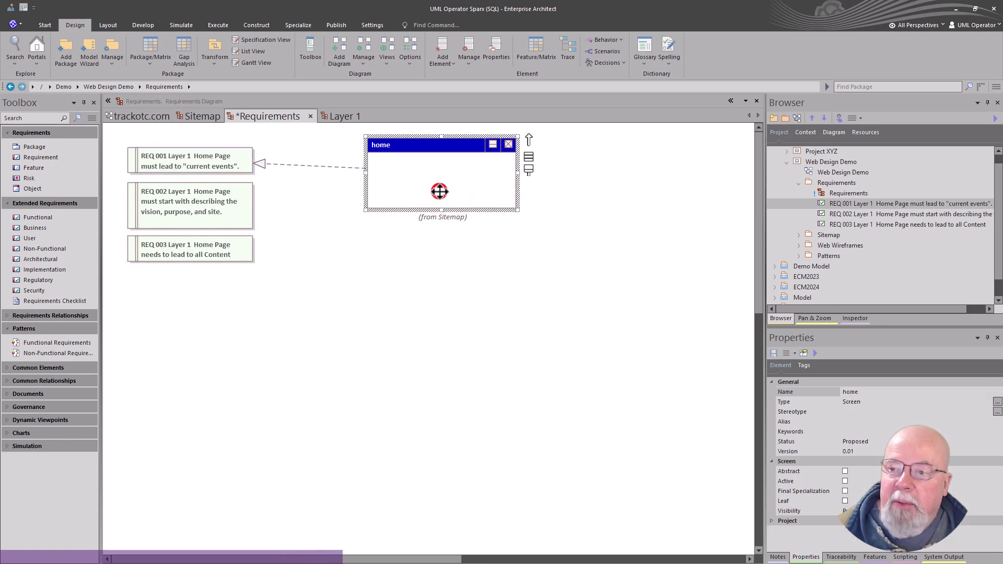
double_click(439, 191)
left_click(380, 308)
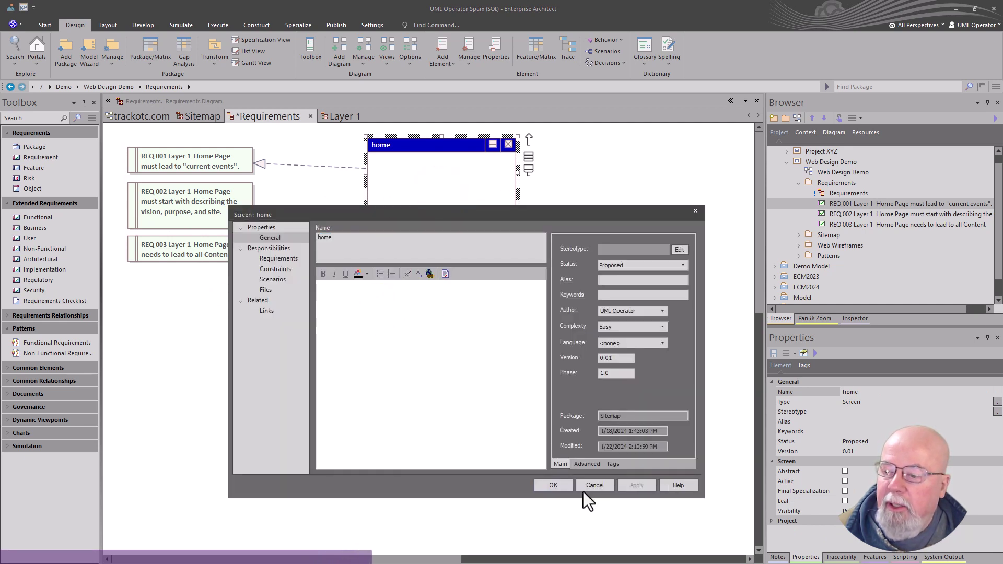
left_click(607, 488)
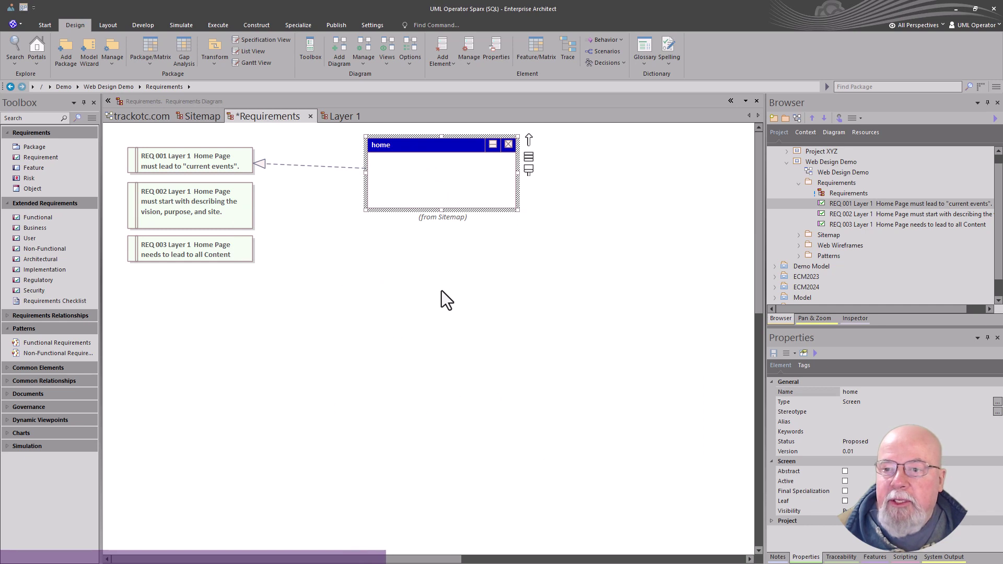
left_click(402, 178)
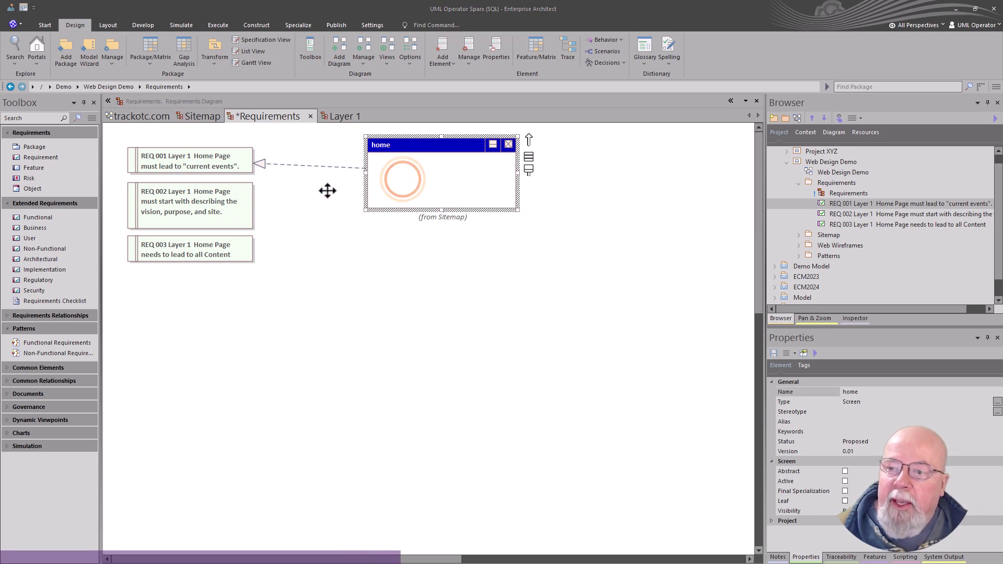
left_click(269, 278)
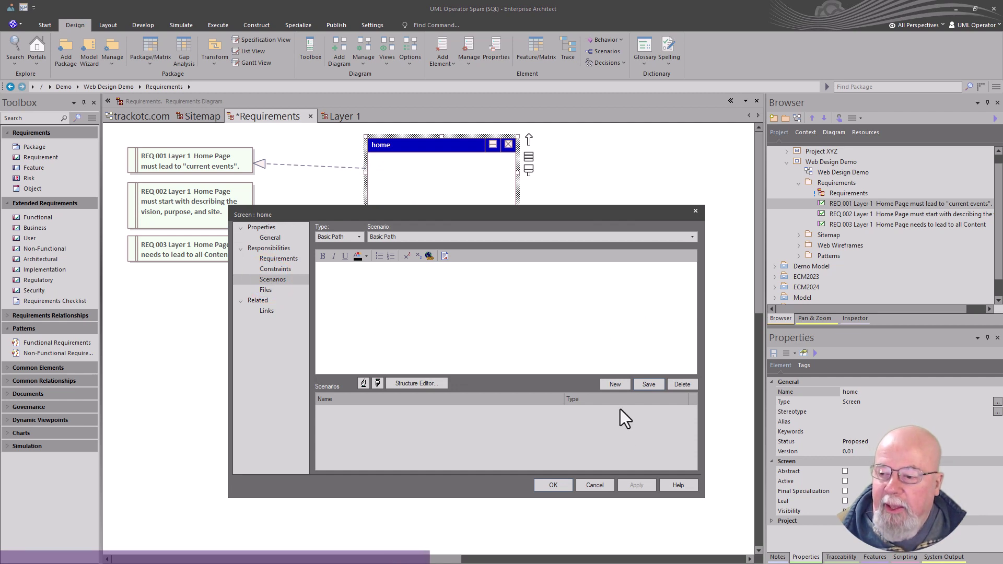
left_click(595, 485)
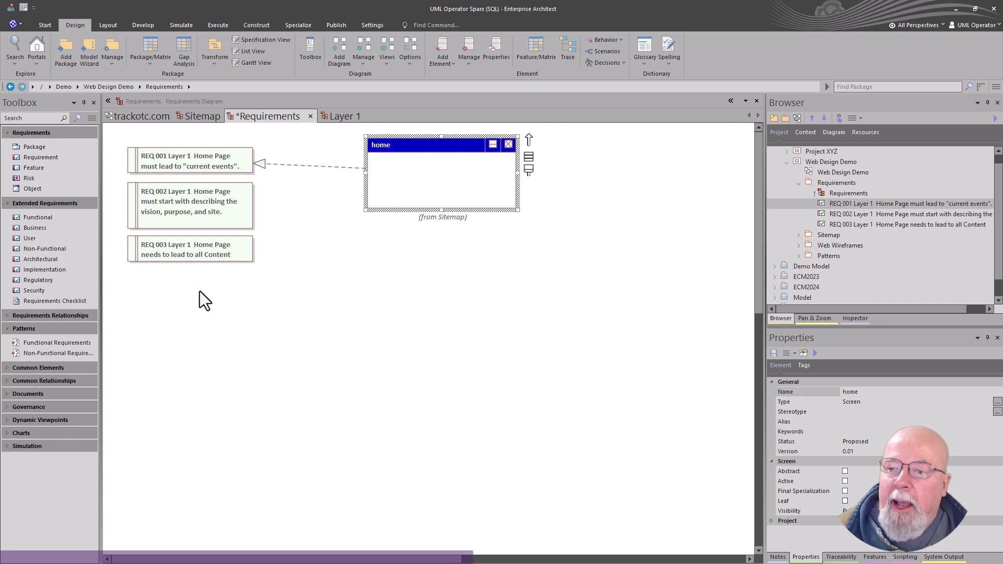
- Select all three requirements, view the Sitemap diagram, and return to the Requirements diagram
left_click_drag(198, 288, 169, 164)
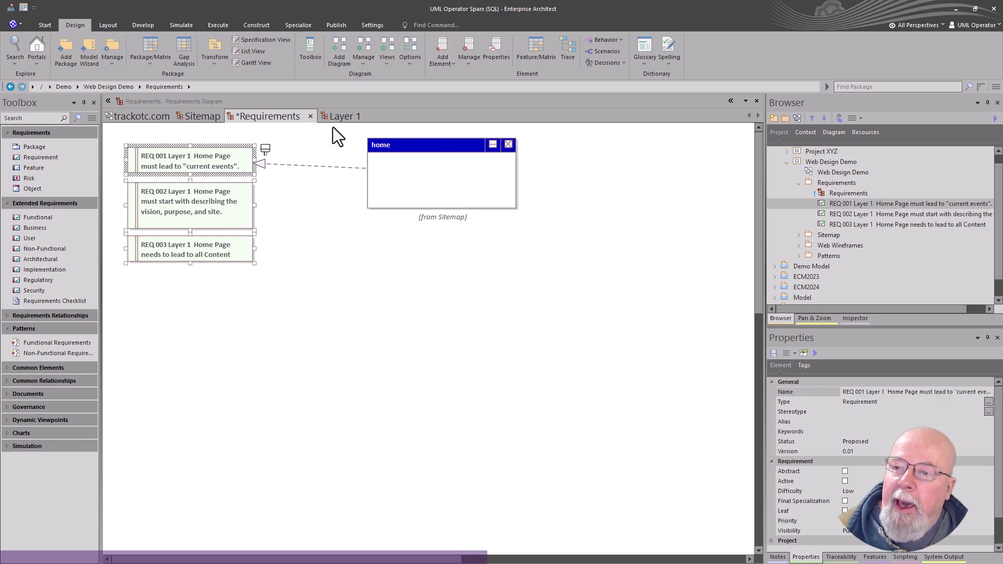
left_click(204, 116)
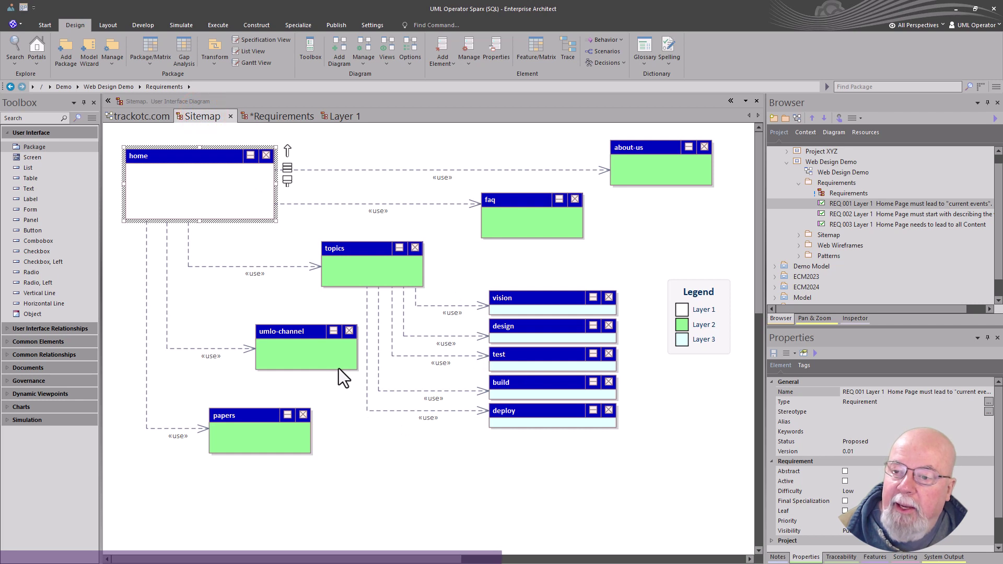
left_click(277, 115)
- Move the home screen farther from the requirements and link it to REQ 002 with a Realization
left_click_drag(410, 178, 464, 209)
left_click(157, 149)
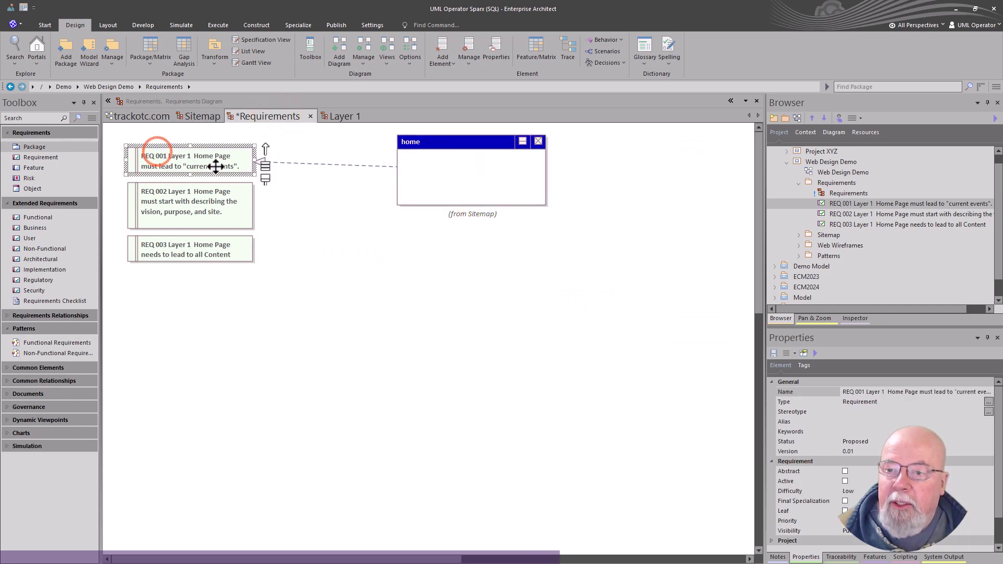
left_click(433, 177)
left_click_drag(559, 135, 224, 210)
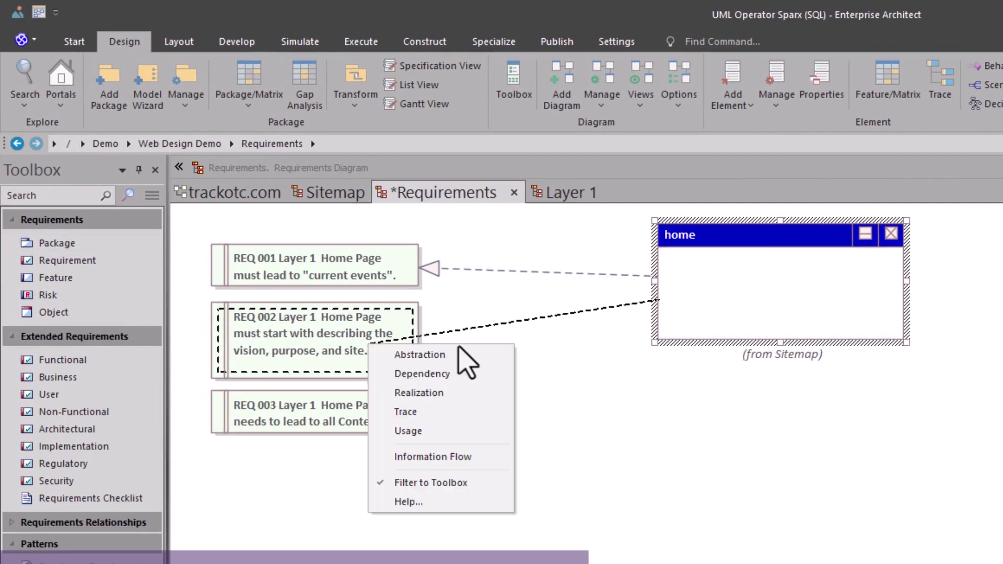
left_click(443, 393)
- Link the home screen to REQ 003 with a Realization
left_click(764, 277)
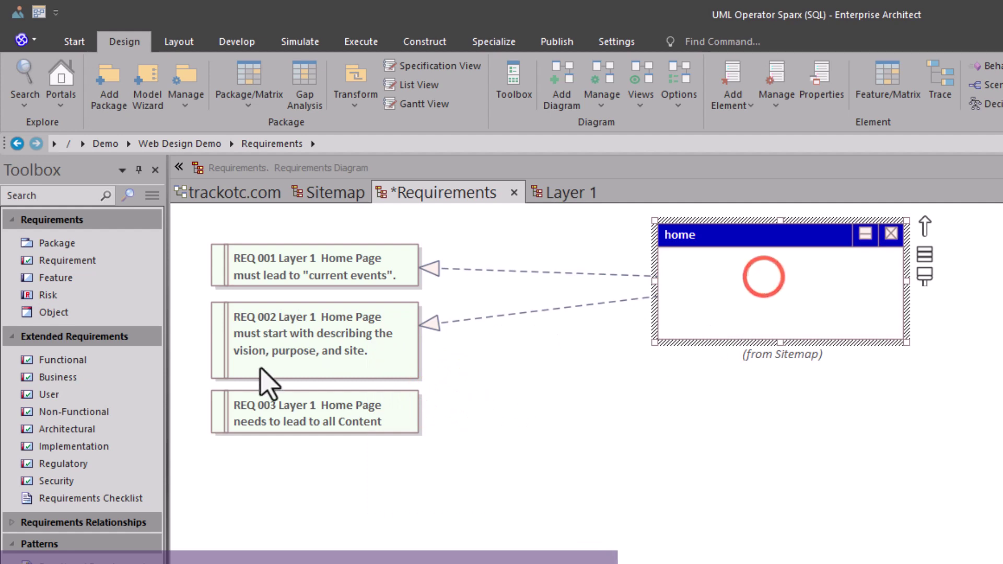
left_click(255, 361)
left_click(659, 313)
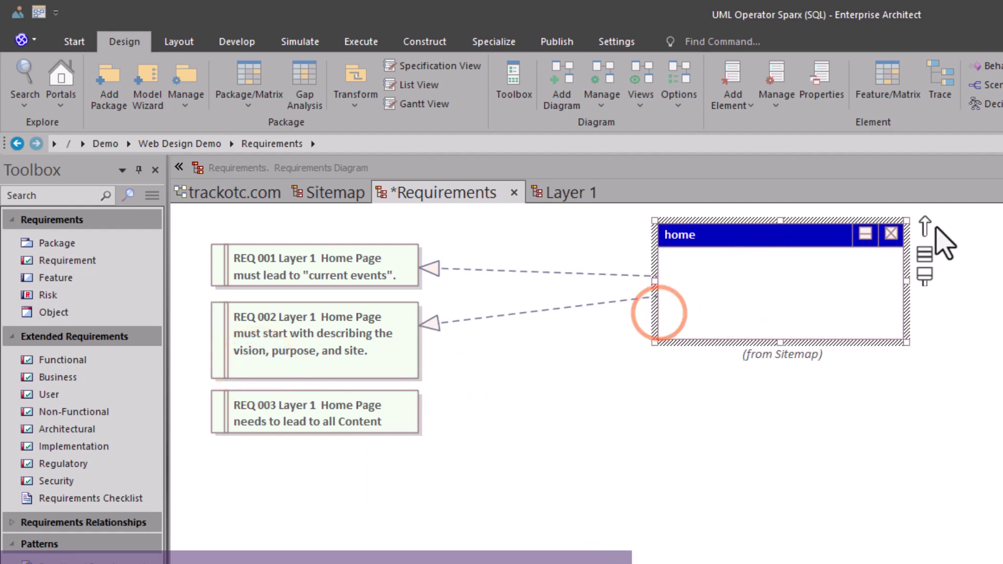
left_click_drag(925, 226, 364, 443)
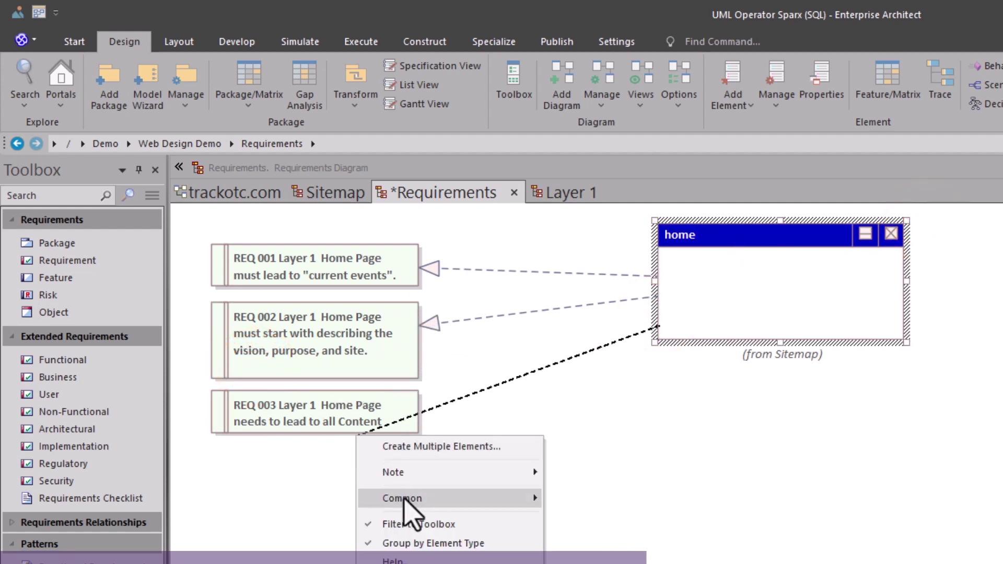
left_click(724, 477)
left_click(829, 318)
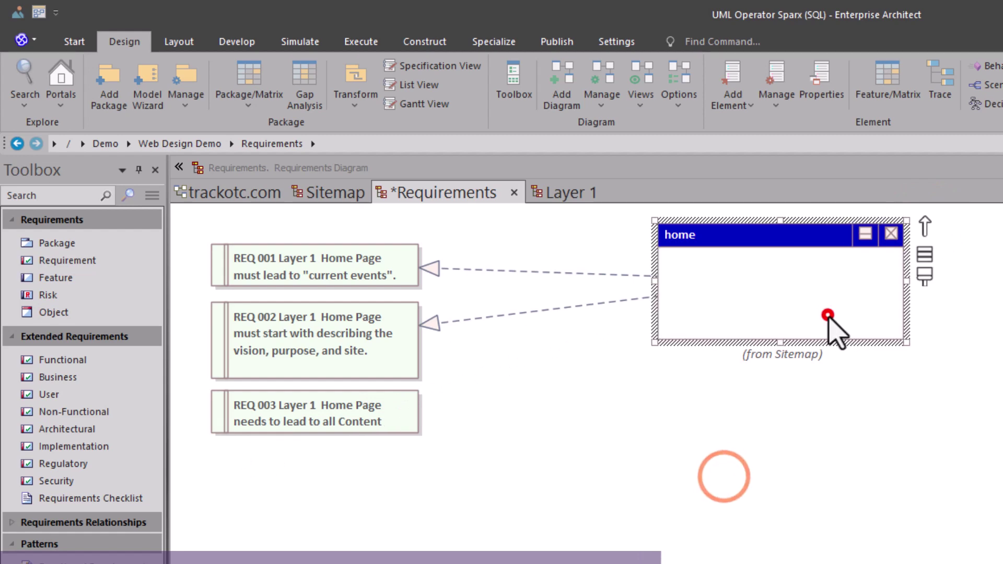
left_click_drag(929, 226, 413, 436)
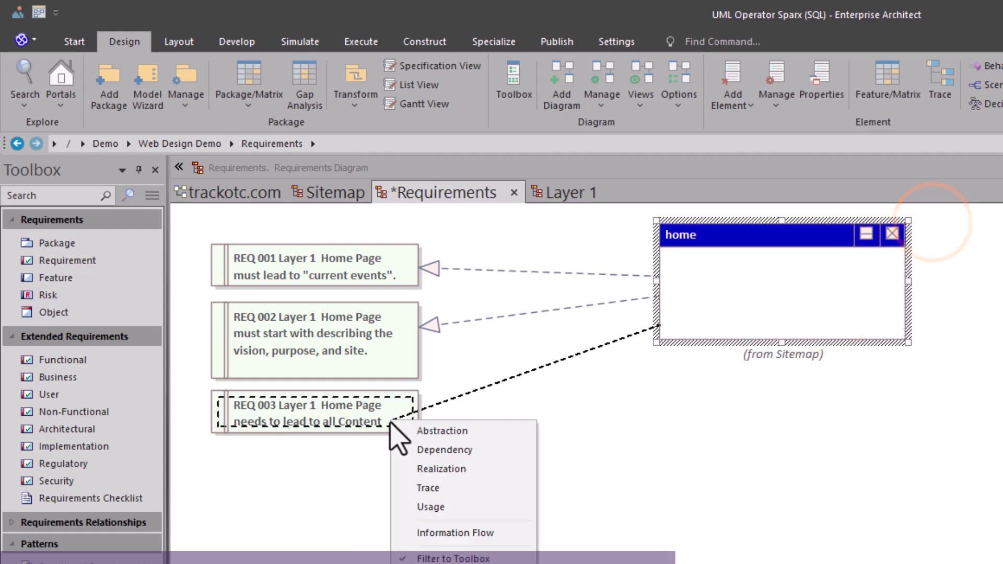
left_click(420, 466)
left_click(549, 473)
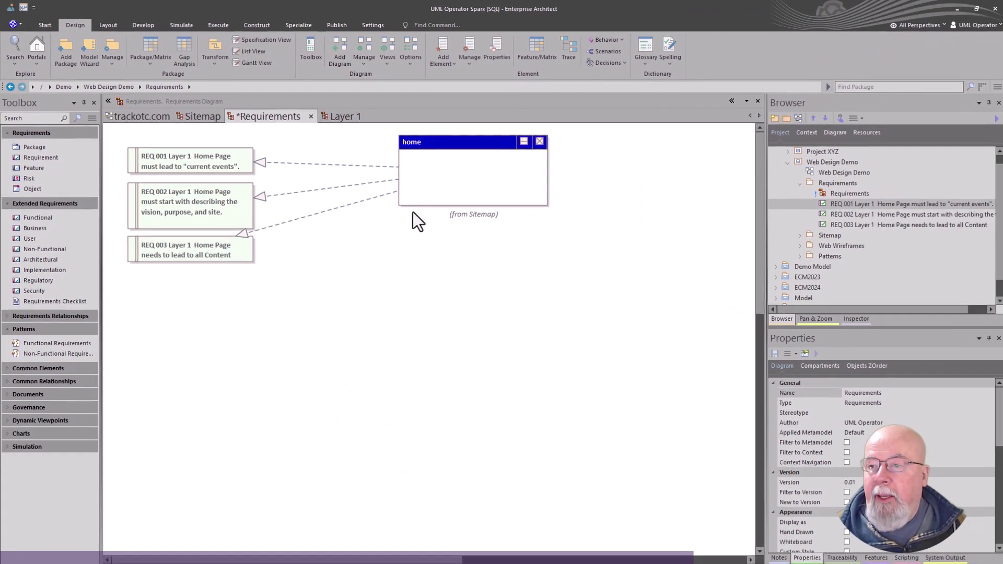
- Examine the home screen's traceability to the three requirements it implements, and the traceability of REQ 003
left_click(746, 278)
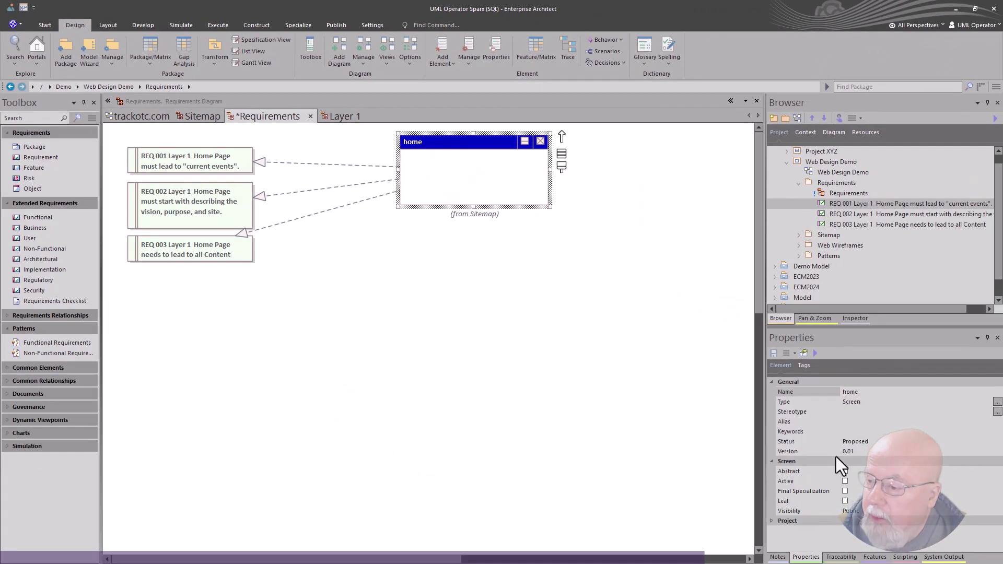
left_click(841, 557)
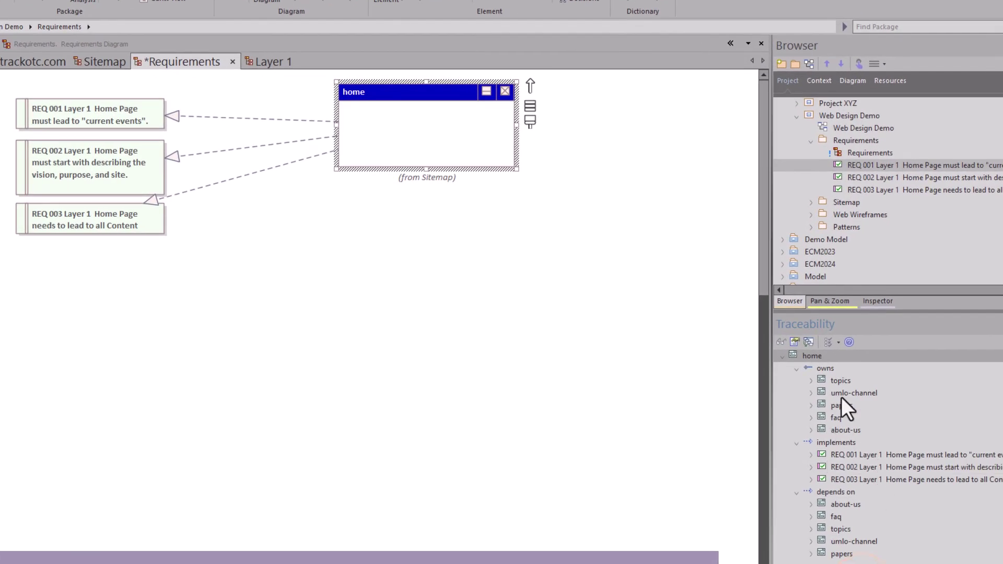
left_click(862, 455)
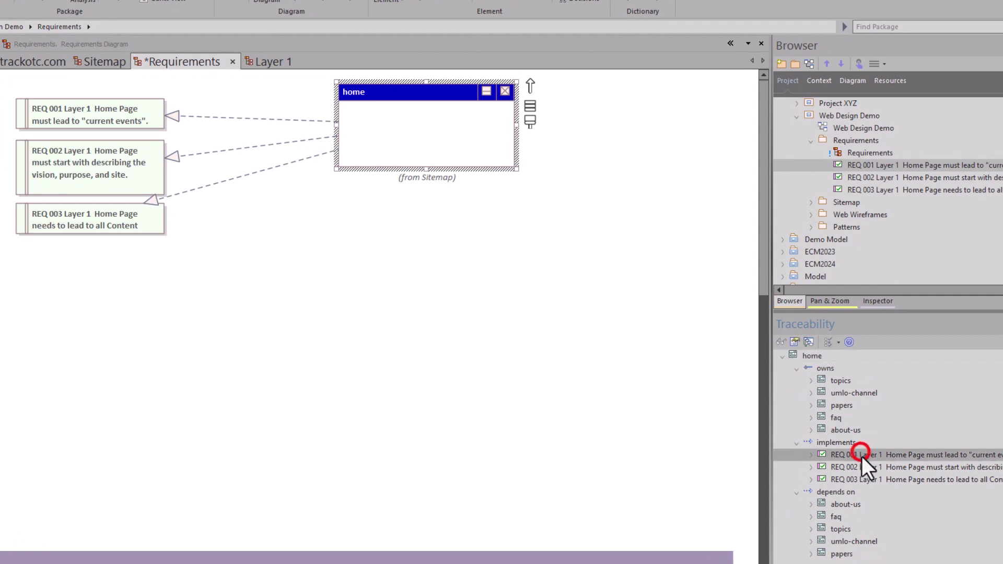
left_click(851, 468)
left_click(857, 479)
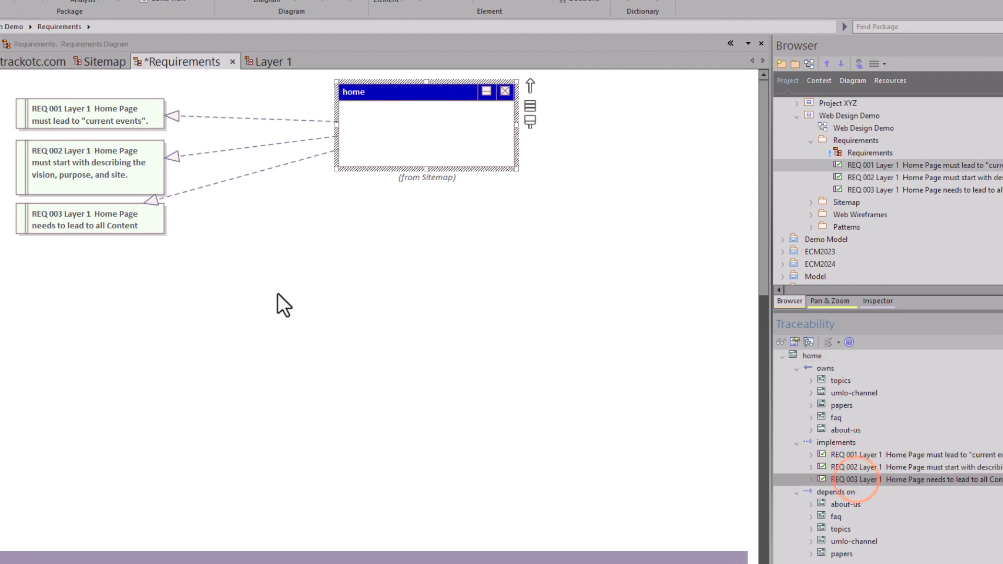
left_click(64, 228)
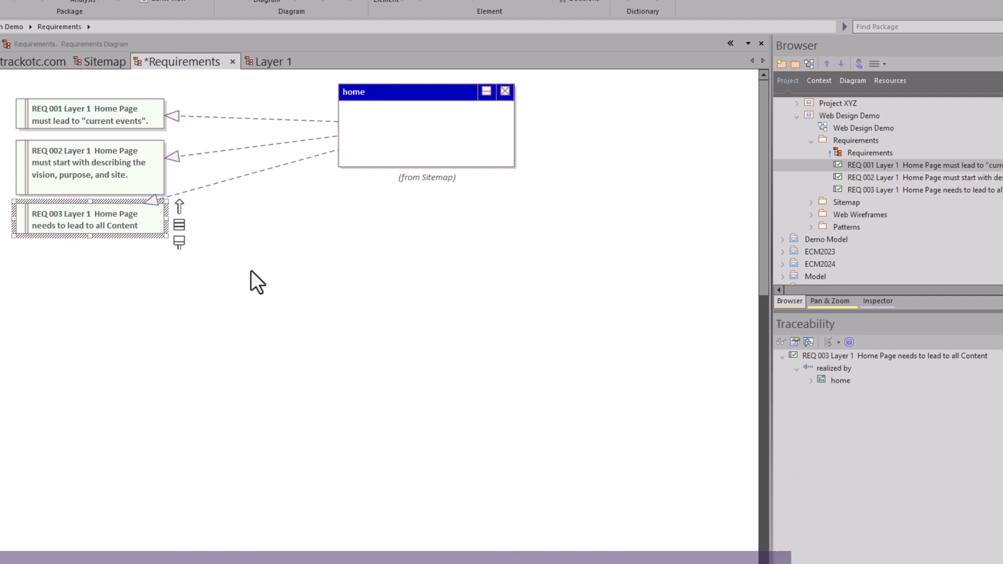
- View the Layer 1 diagram and open the Requirements diagram from the trackotc.com overview to examine its Layer 1, 2 and 3 scopes
left_click(275, 62)
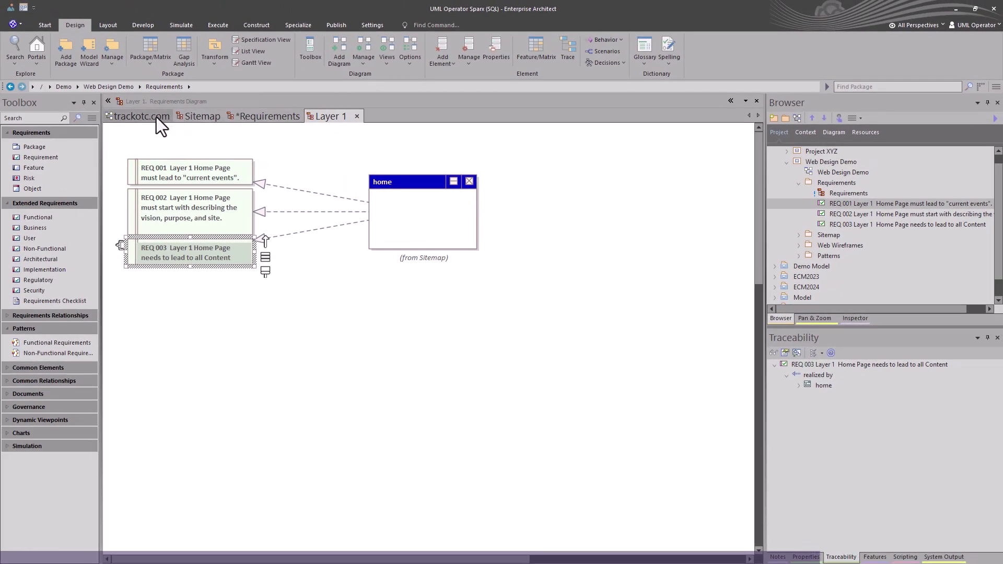
left_click(156, 117)
left_click(355, 342)
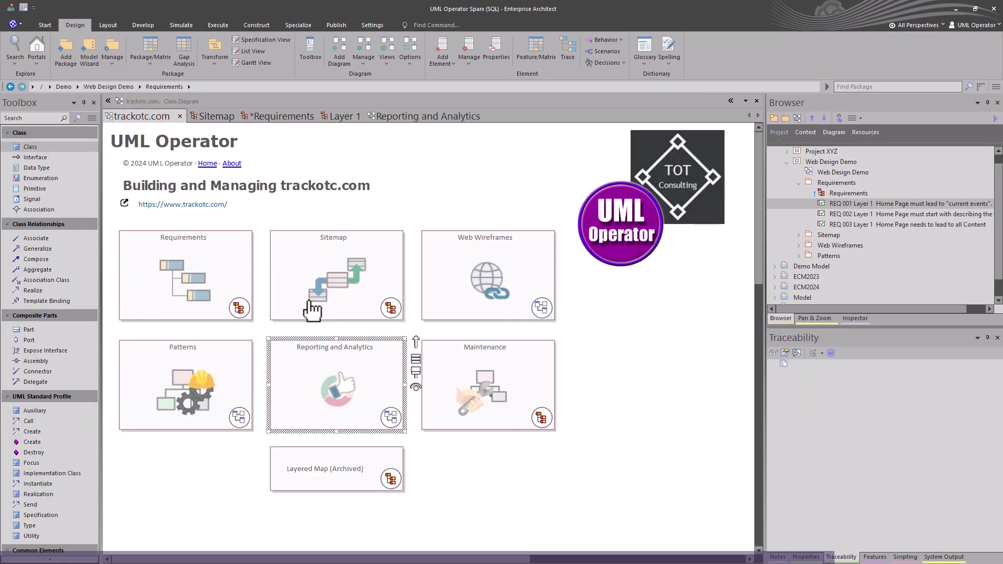
double_click(186, 273)
left_click(218, 181)
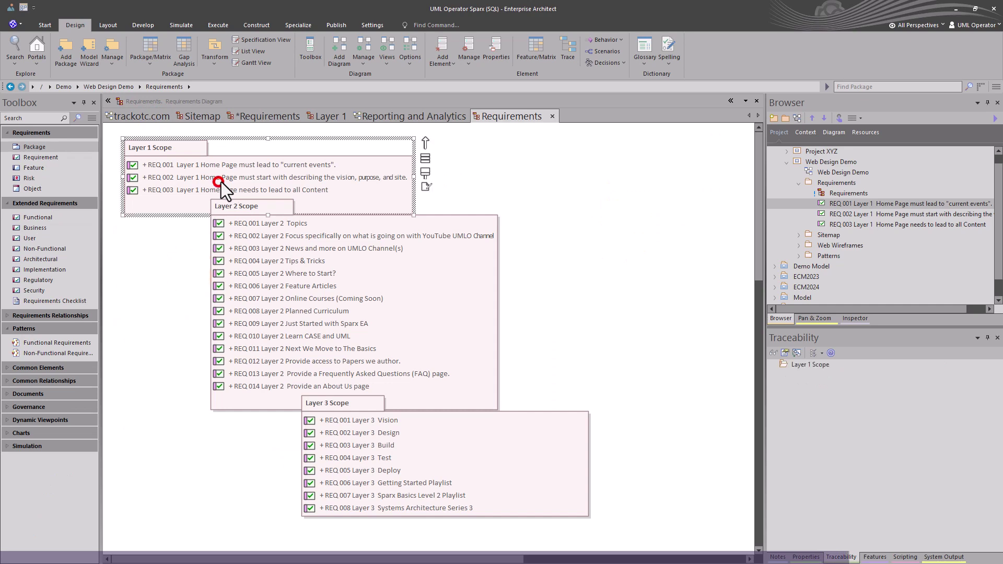
left_click(273, 254)
left_click(443, 527)
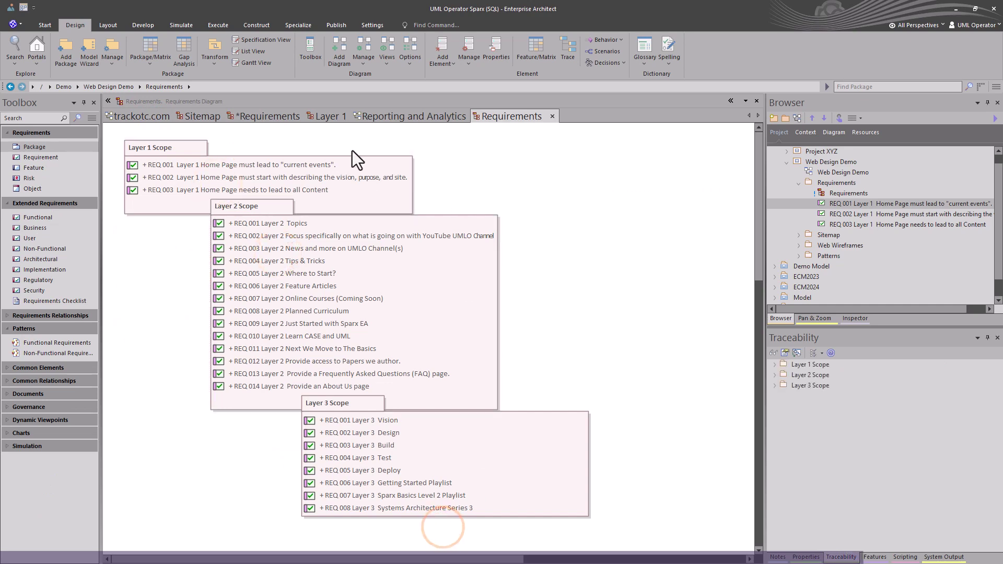
- Open Sitemap (Full View) from the trackotc.com overview and examine which requirements the home, topics and more-on-umlo-channel screens implement
key("BackSpace")
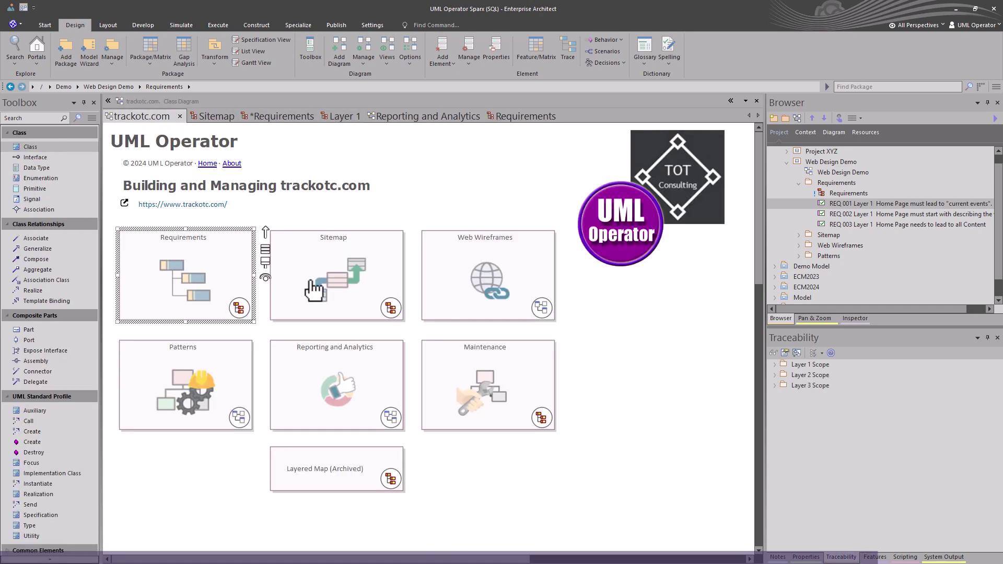
double_click(313, 283)
left_click(194, 179)
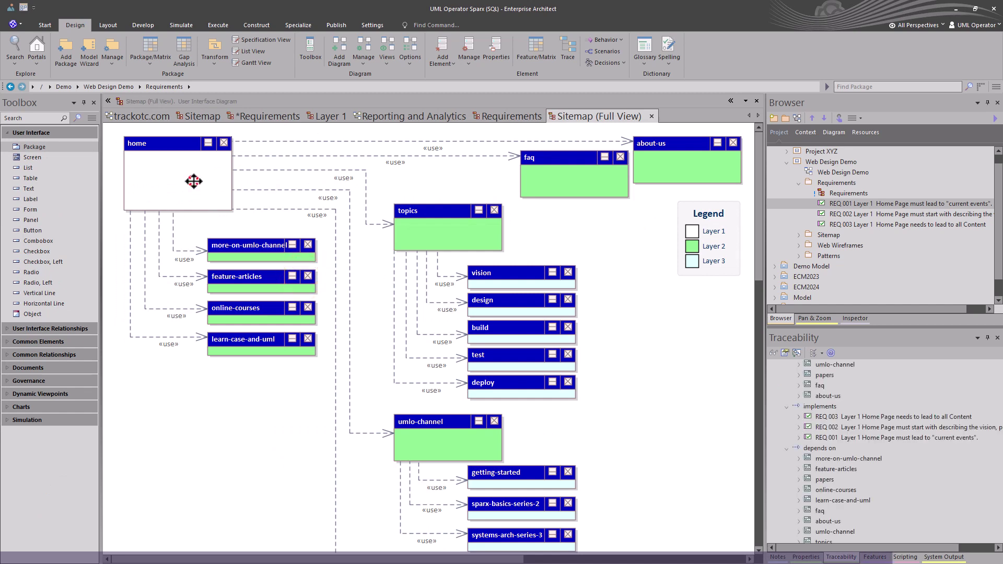
left_click(255, 249)
left_click(424, 229)
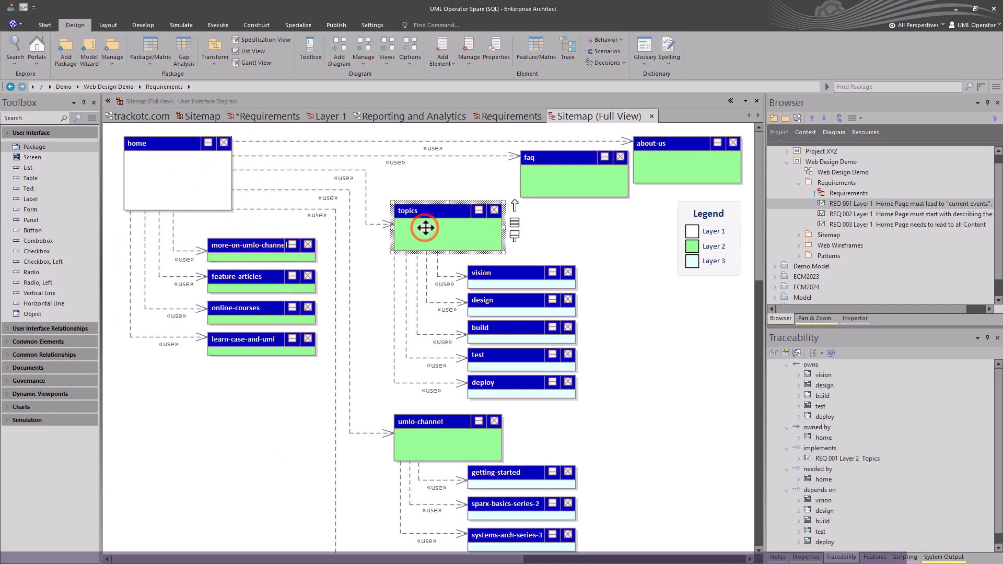
left_click(871, 458)
left_click(300, 244)
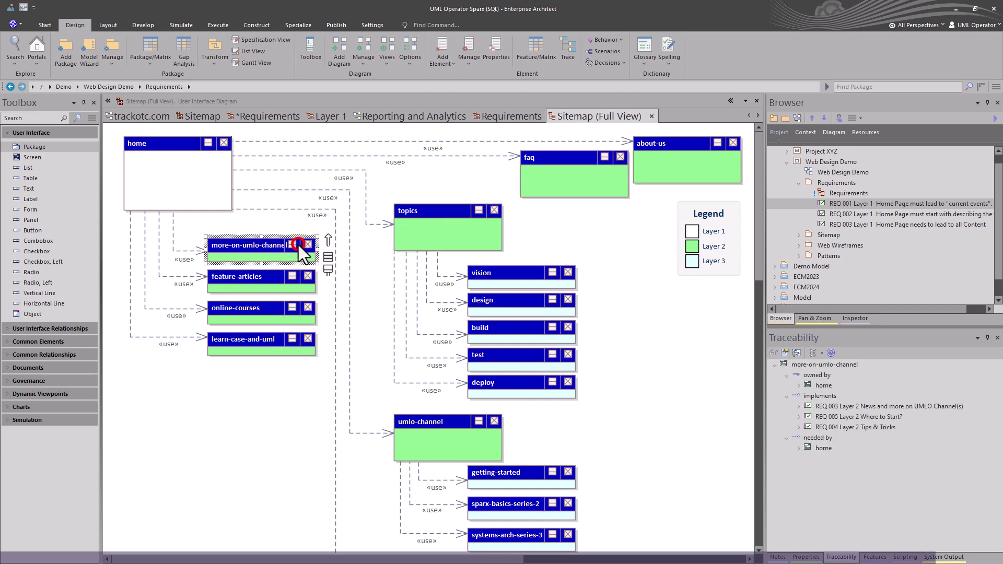
left_click(836, 406)
left_click(839, 418)
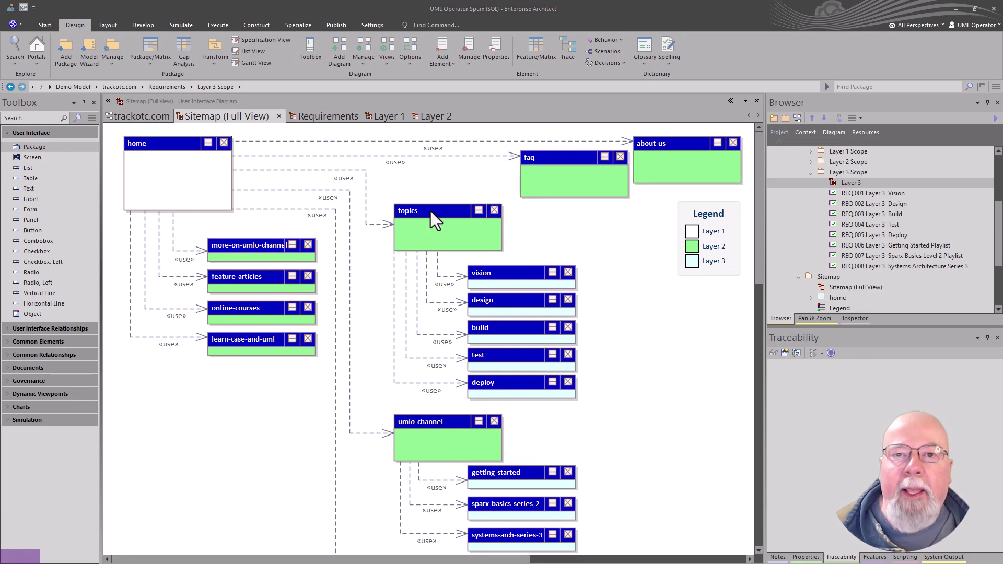
- Review the open Requirements, Layer 1 and Layer 2 diagrams to see how the screens map to the requirements
left_click(320, 120)
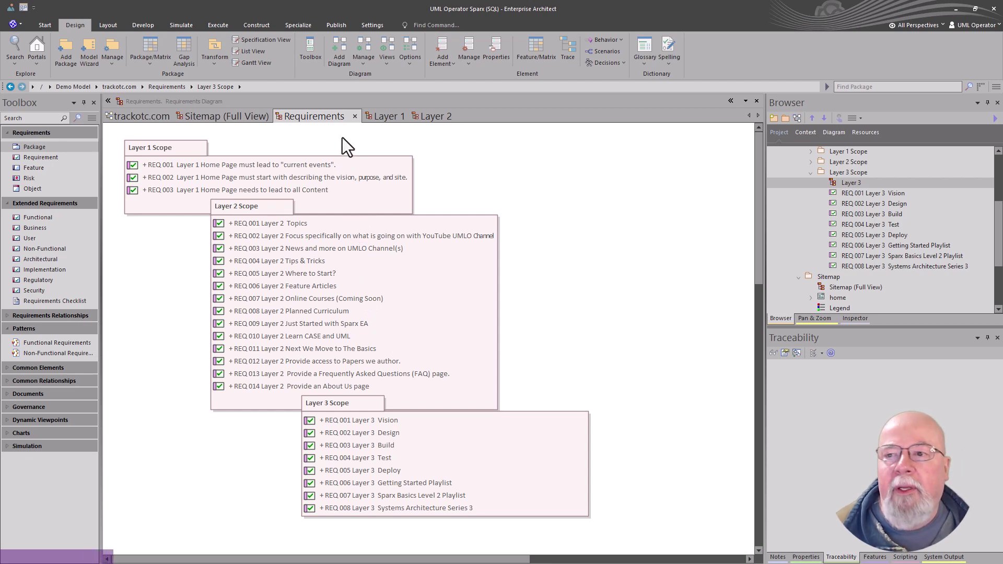
left_click(381, 118)
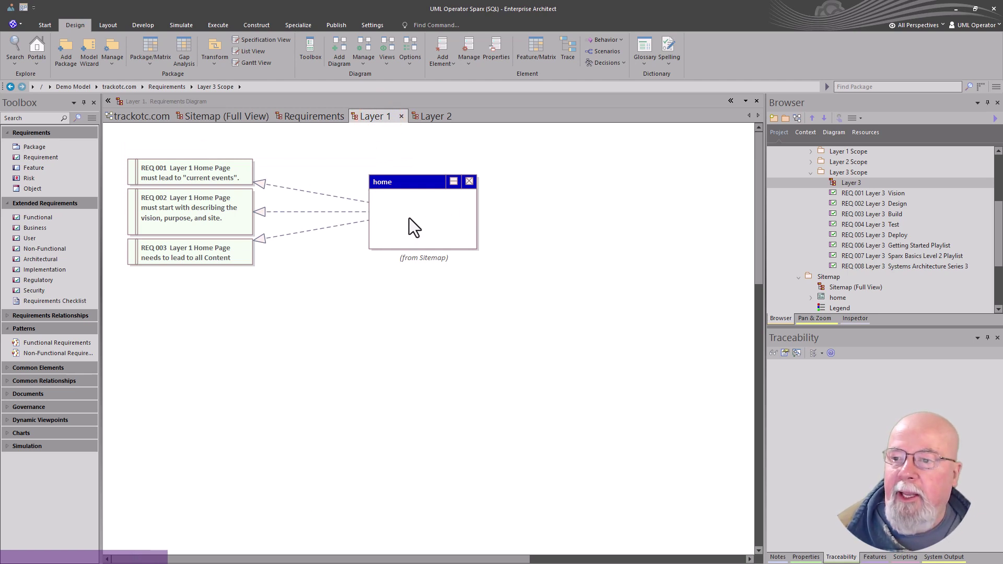
left_click(425, 115)
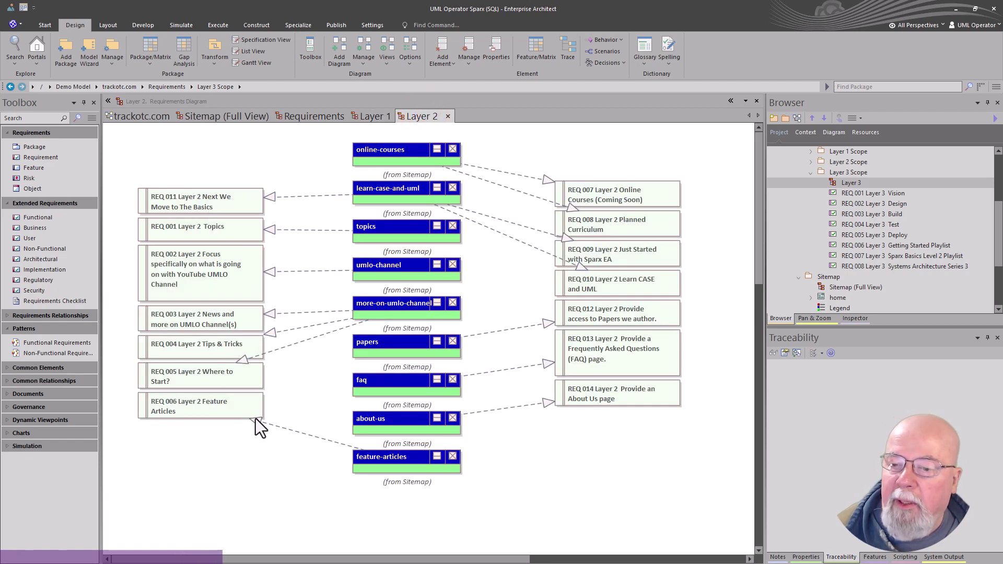
left_click(306, 115)
- In Sitemap (Full View), examine the home screen's linked requirements REQ 001 to REQ 003 and their external status in its properties
left_click(255, 115)
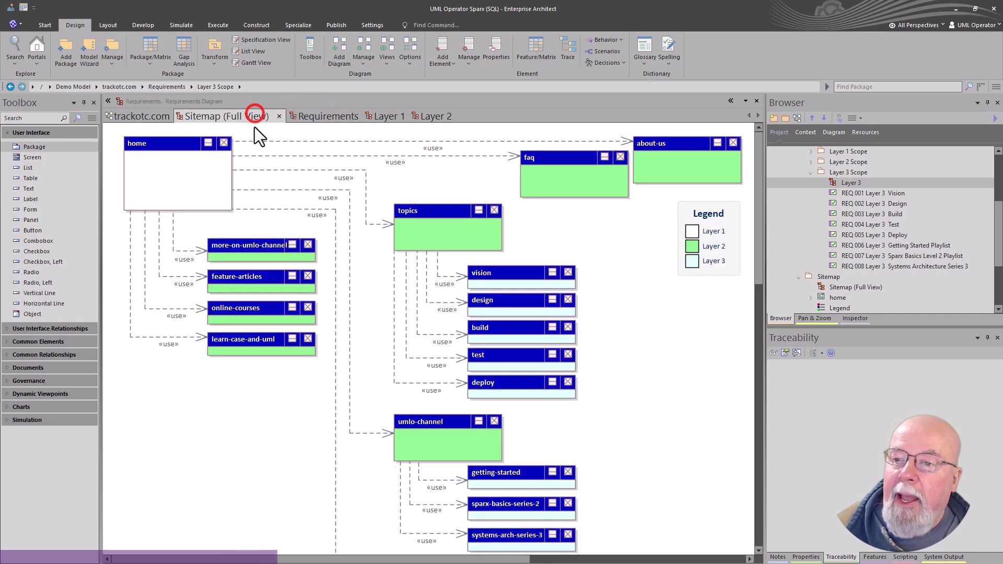
left_click(190, 179)
left_click_drag(191, 180, 197, 179)
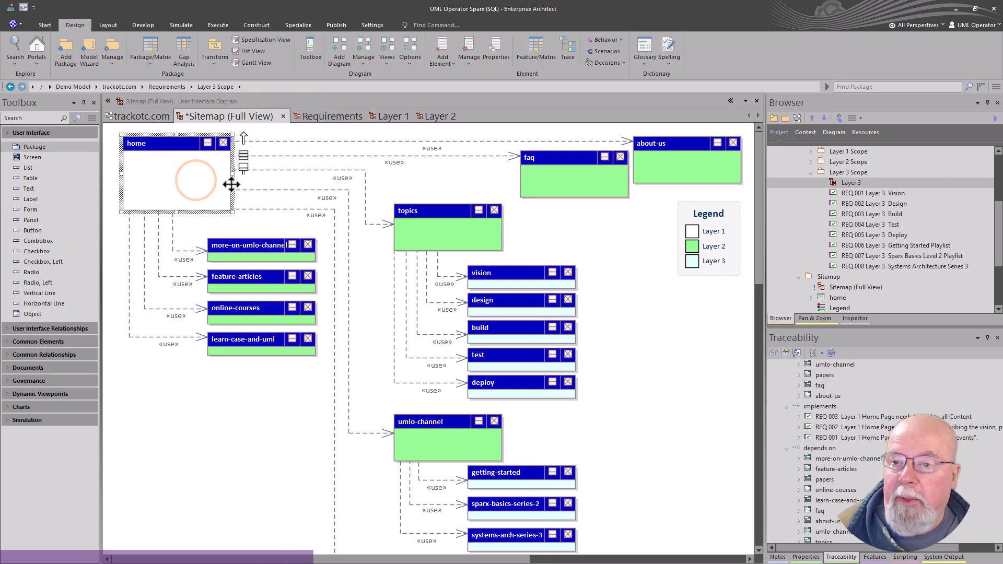
double_click(201, 182)
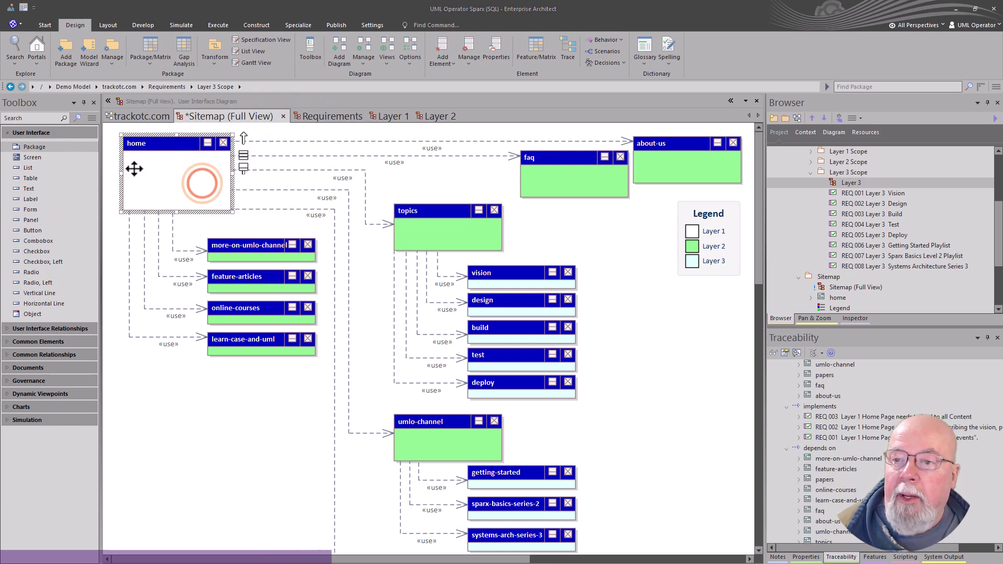
left_click(276, 260)
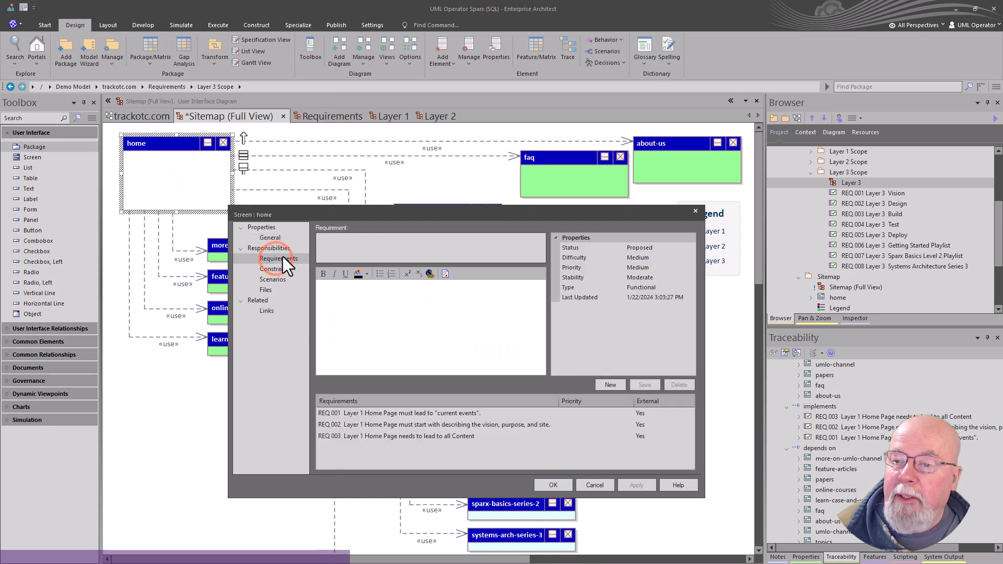
left_click(375, 414)
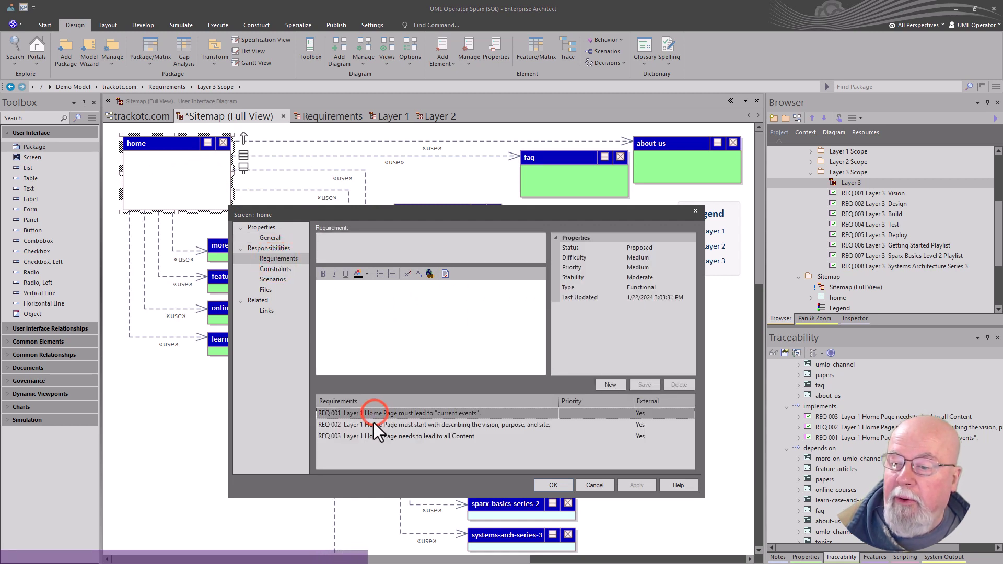
left_click(373, 425)
left_click(376, 437)
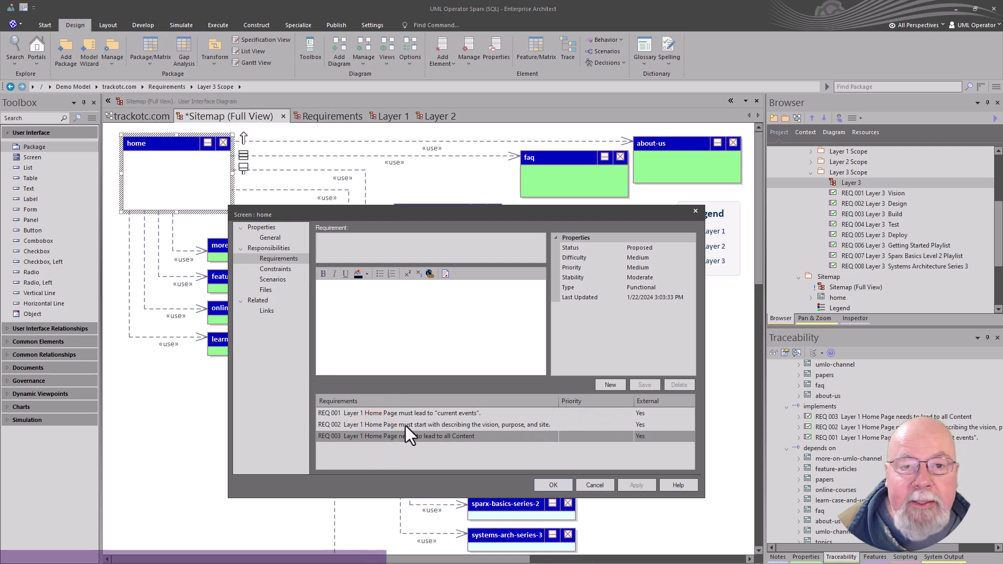
left_click(648, 413)
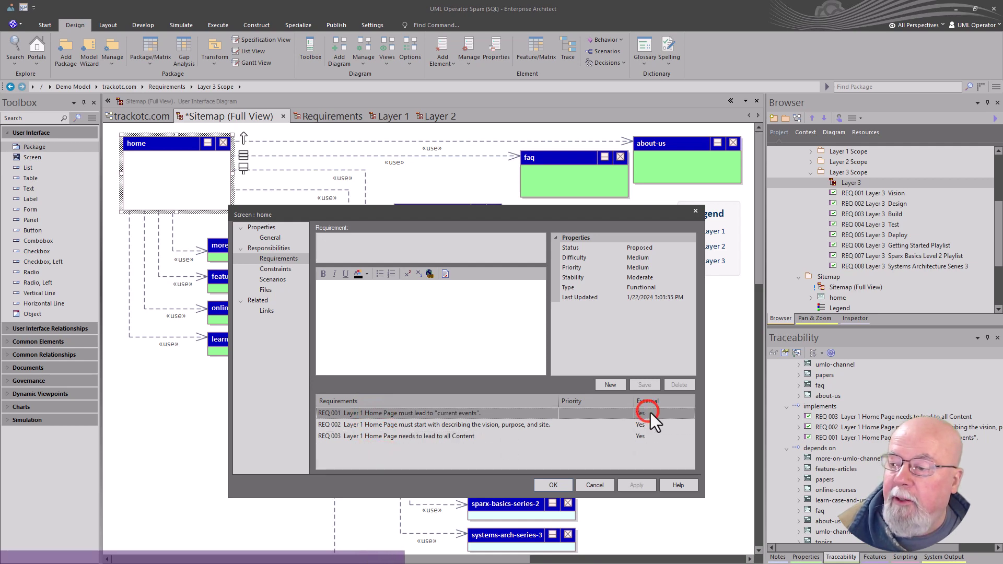
left_click(594, 480)
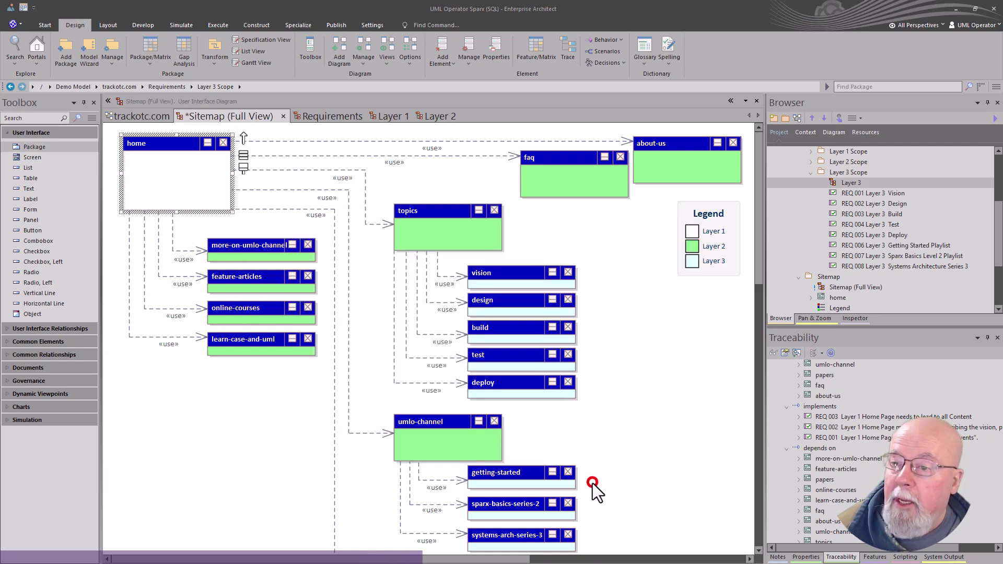
- In the Layer 1 diagram, open the home screen's properties at its list of responsibility requirements
left_click(328, 116)
left_click(392, 117)
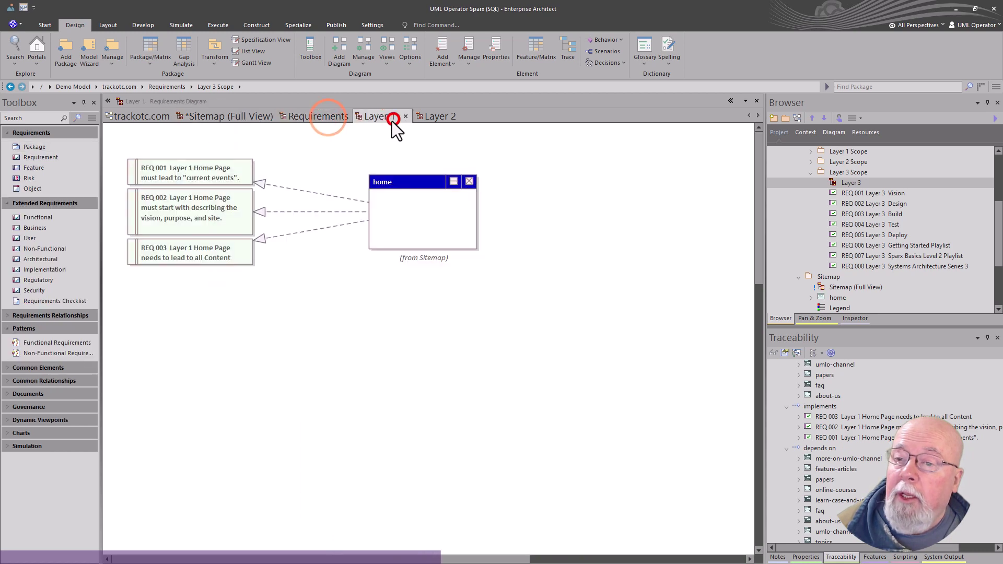
left_click(385, 210)
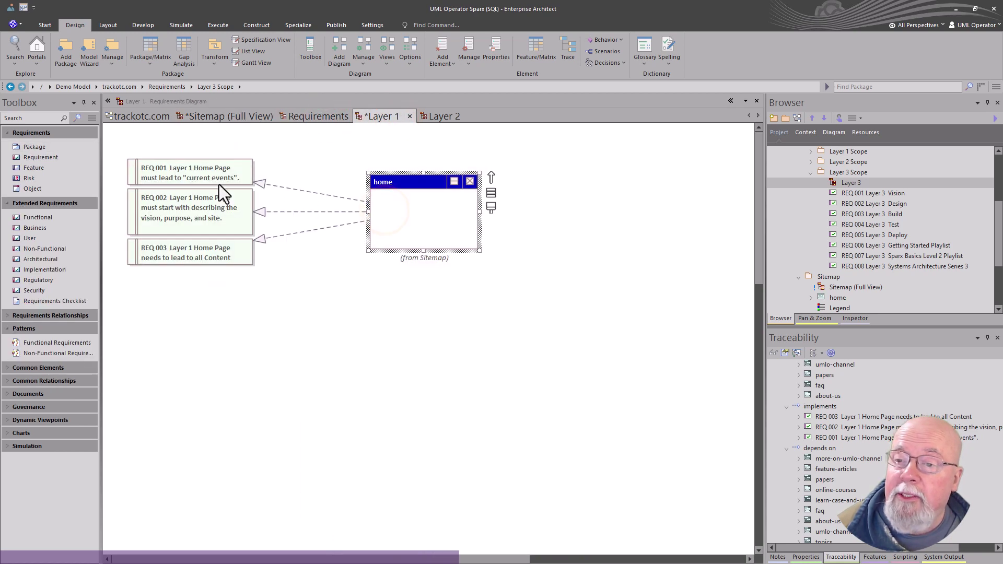
left_click_drag(157, 140, 208, 274)
left_click(393, 215)
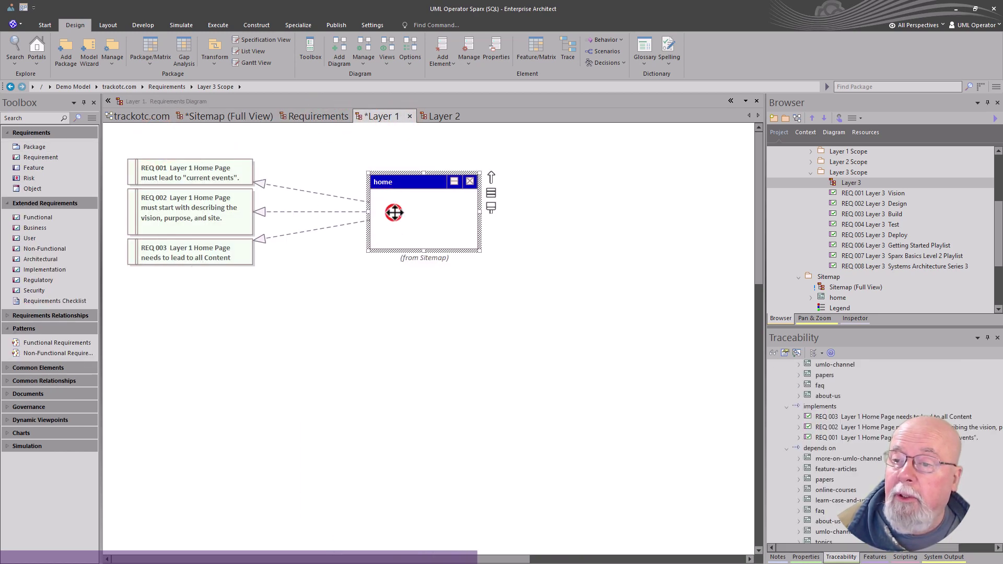
left_click(443, 224)
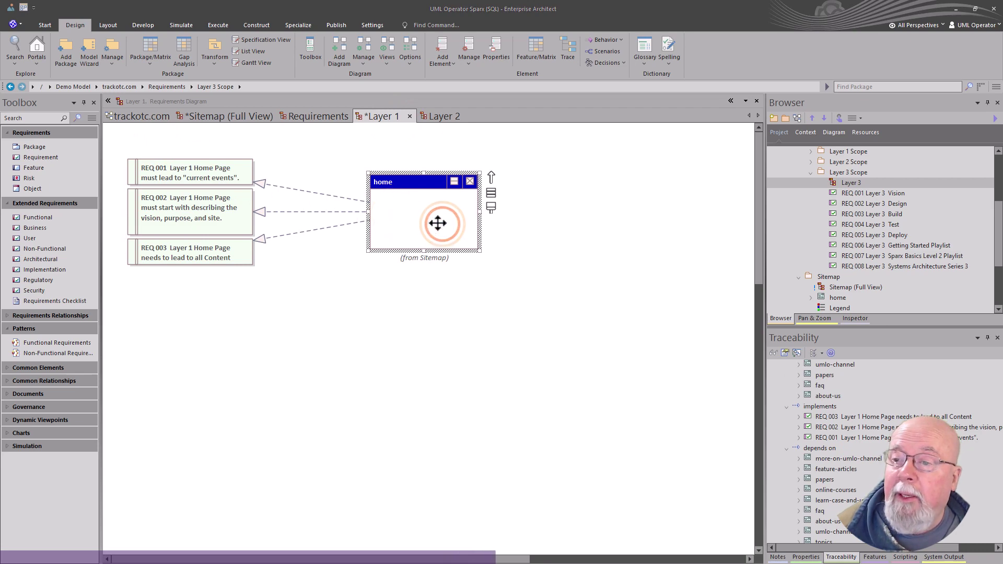
double_click(443, 224)
left_click(270, 258)
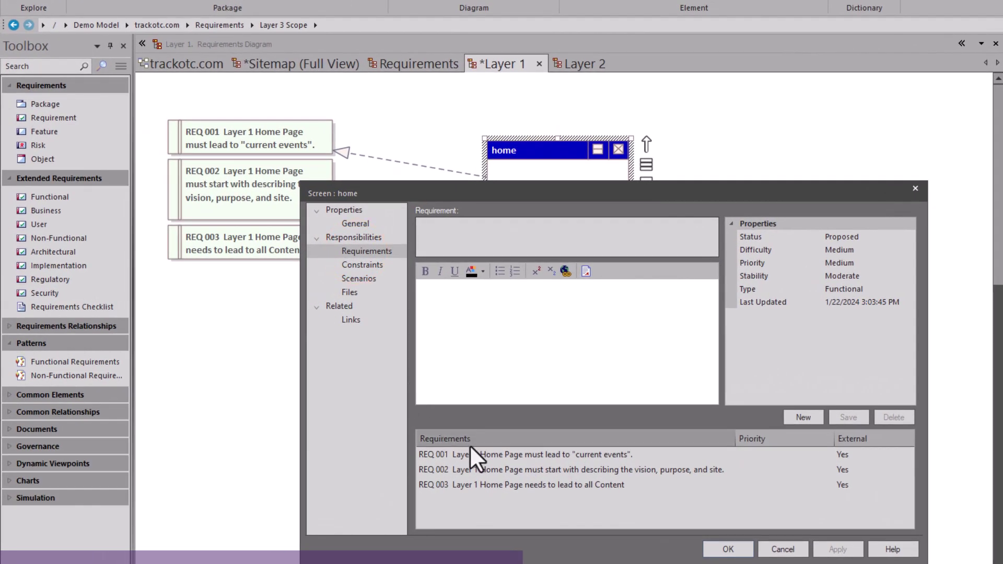
- Examine REQ 001, REQ 002 and REQ 003 in the home screen's requirements list, and close the properties without changes
left_click(370, 416)
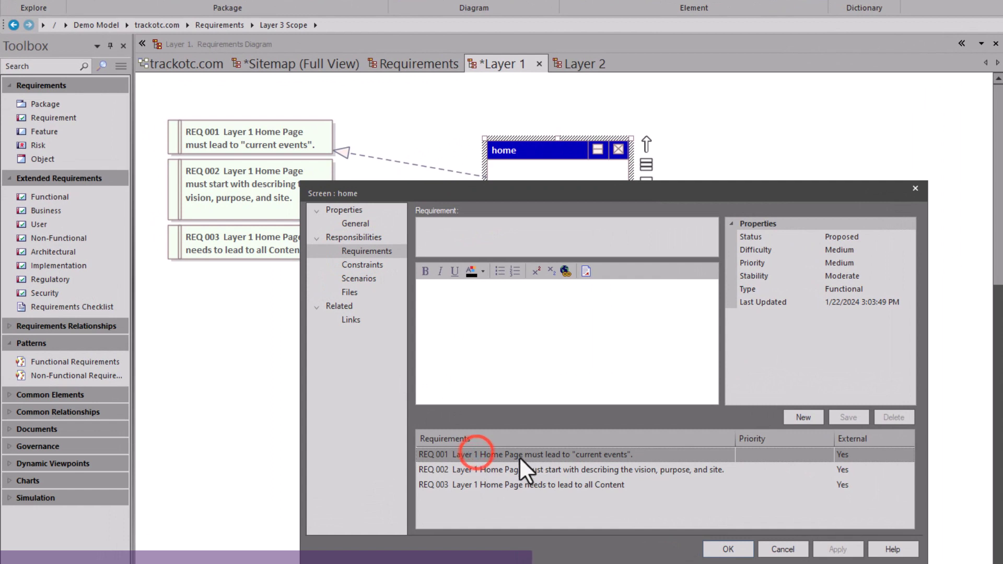
left_click(505, 469)
left_click(529, 484)
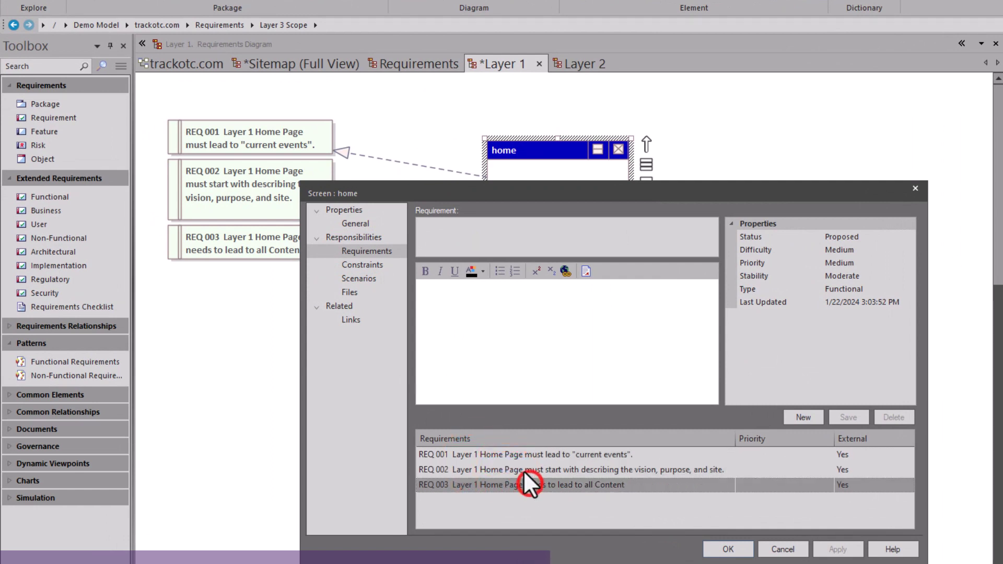
left_click(523, 470)
left_click(525, 453)
left_click(538, 485)
left_click(545, 501)
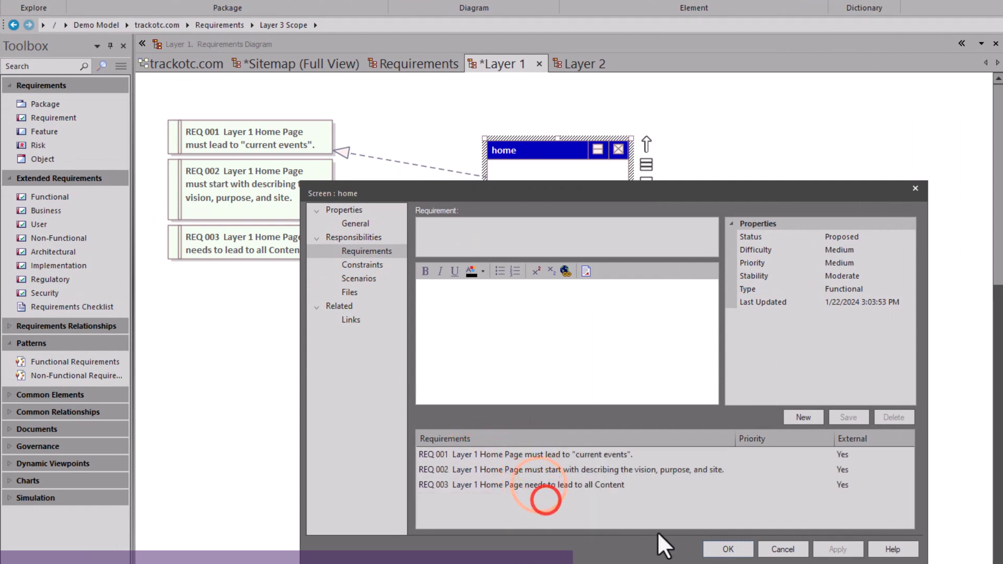
left_click(783, 550)
- Check the connector from the home screen to REQ 001, and recheck REQ 001 and REQ 002 in the screen's properties without changing them
left_click(419, 165)
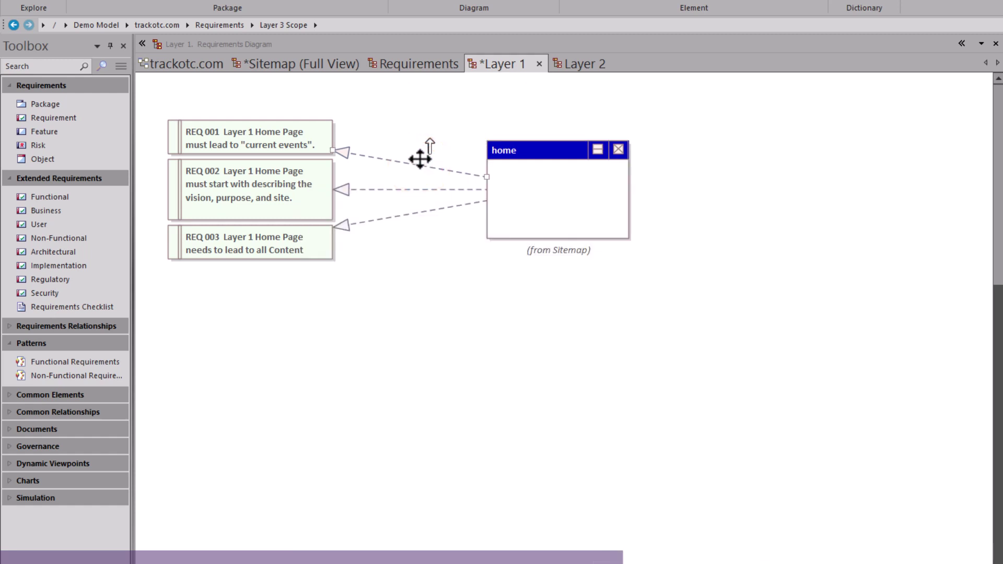
double_click(532, 189)
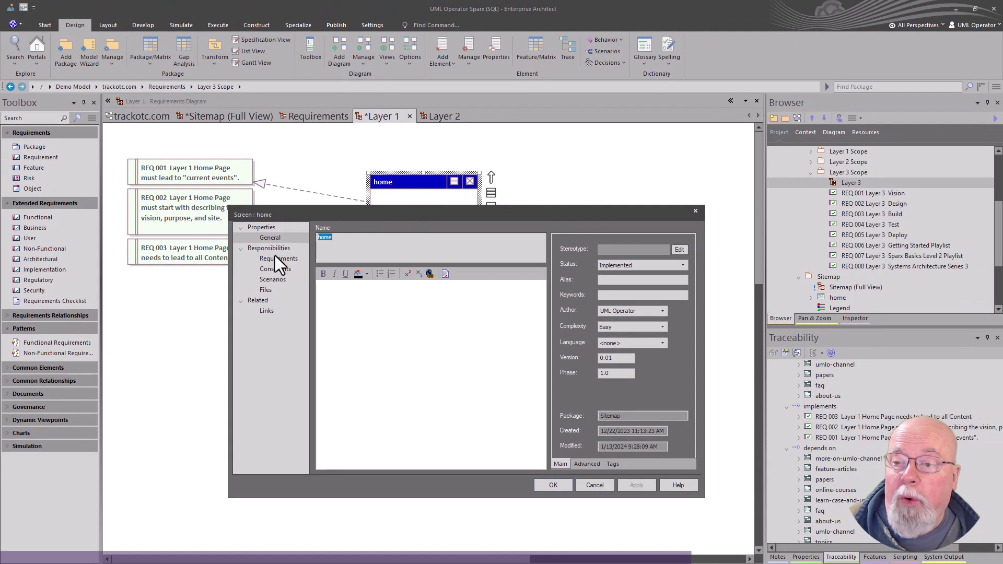
left_click(277, 259)
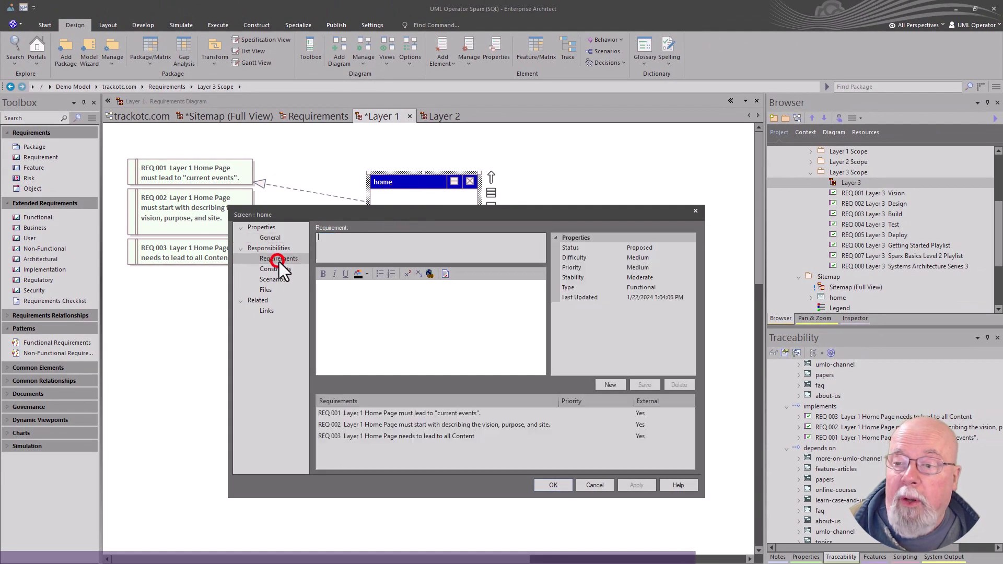
left_click(400, 413)
left_click(402, 425)
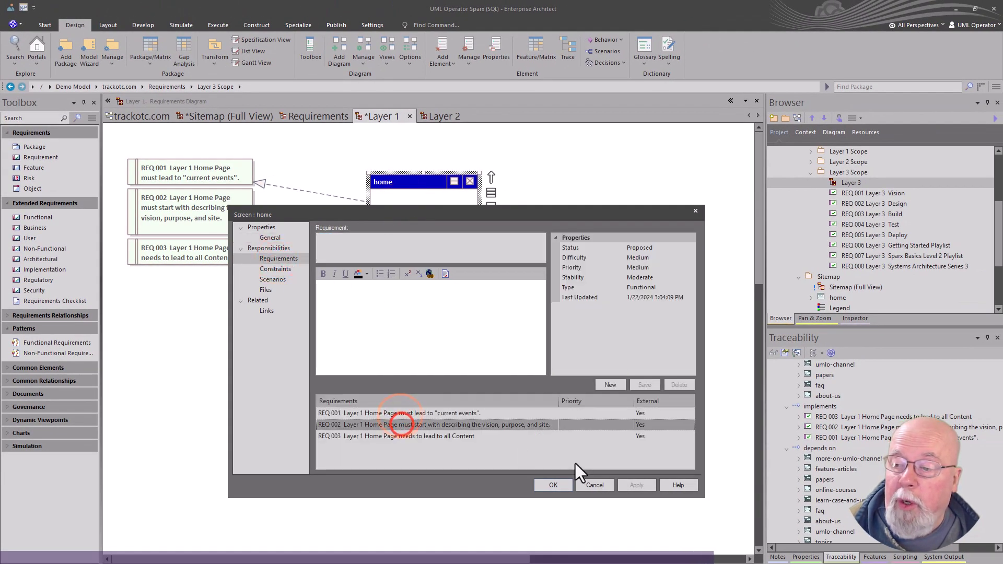
left_click(600, 487)
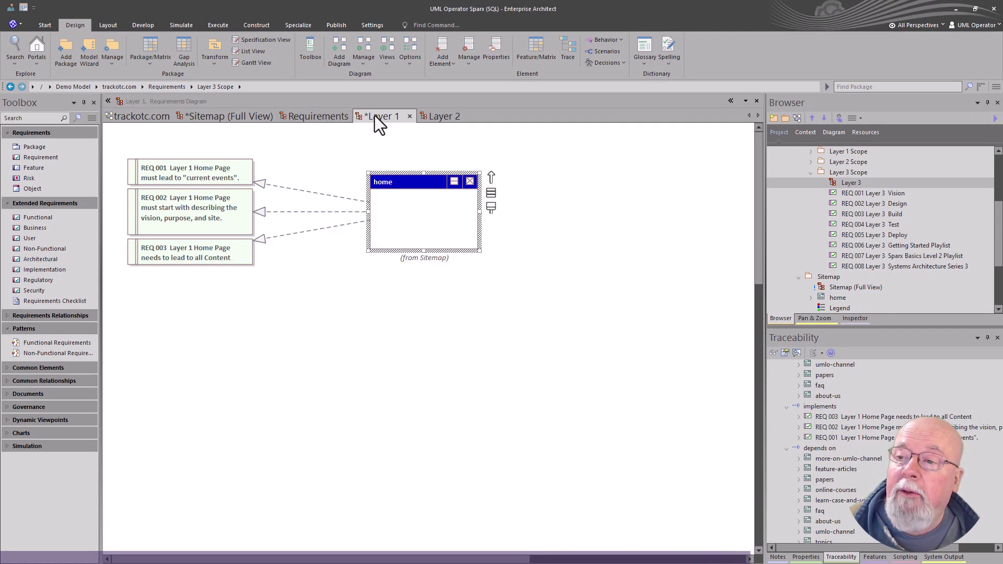
- View the Layer 2 and Sitemap (Full View) diagrams, and open Reporting and Analytics from the trackotc.com overview
left_click(432, 116)
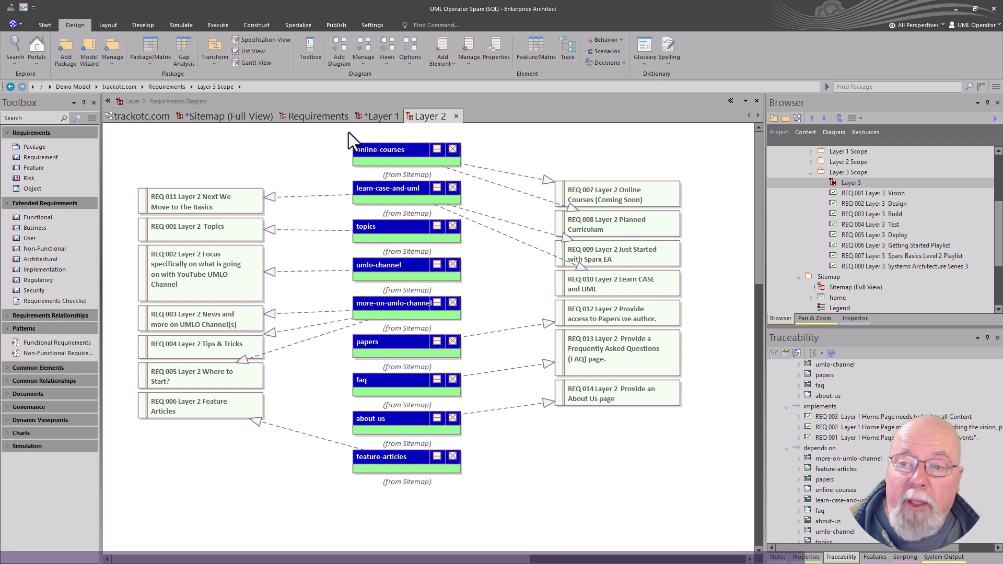
left_click(232, 118)
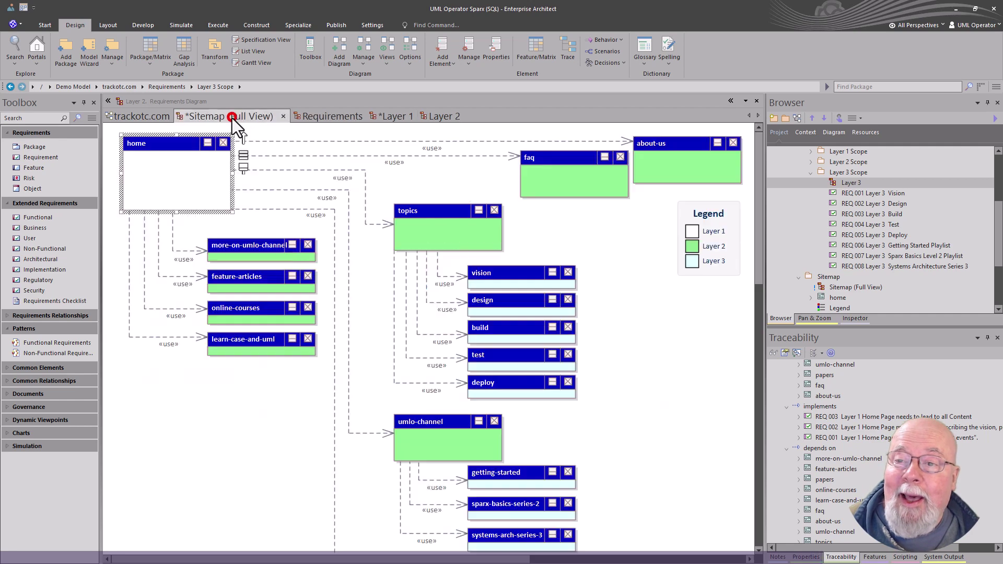
left_click(152, 116)
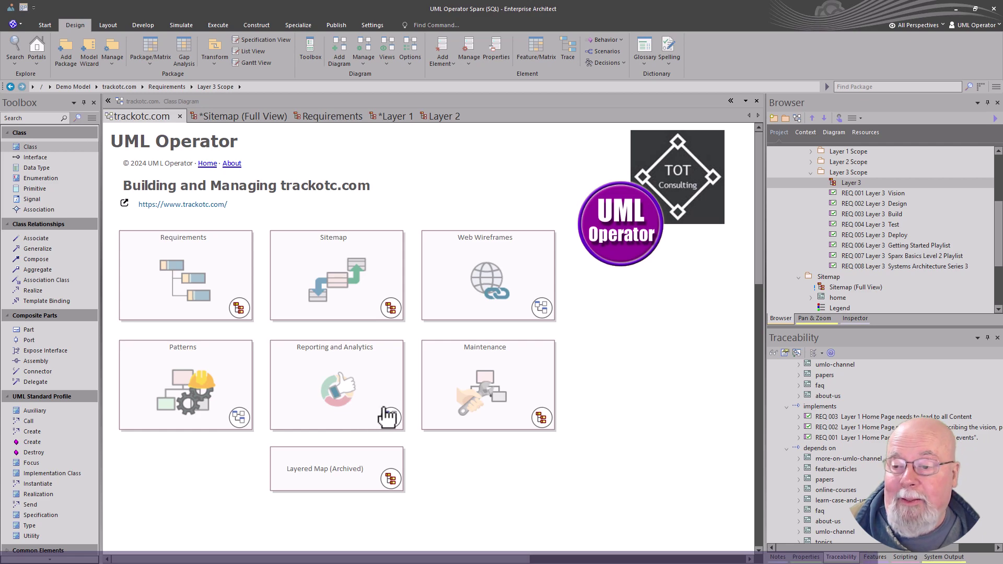
left_click(335, 398)
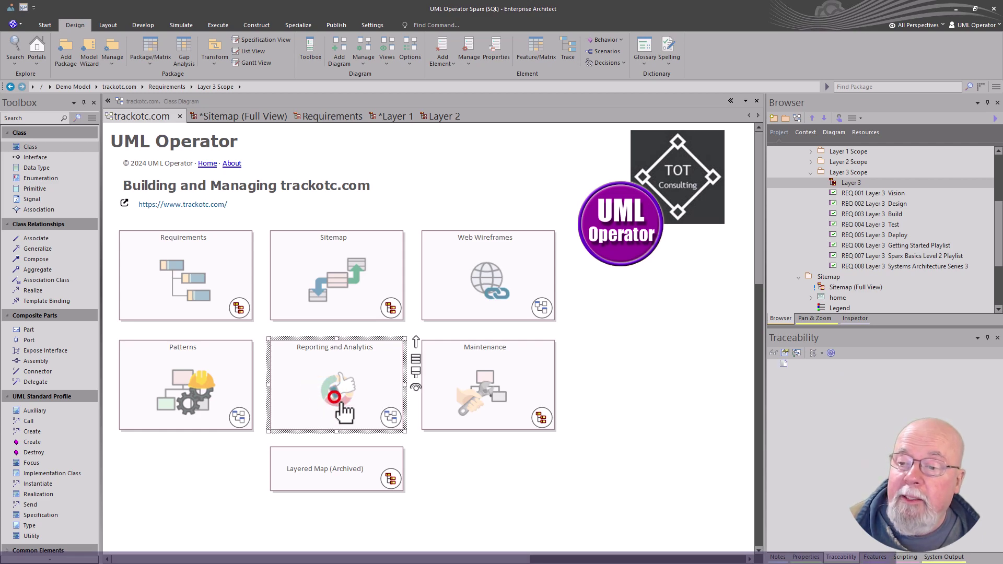
double_click(335, 399)
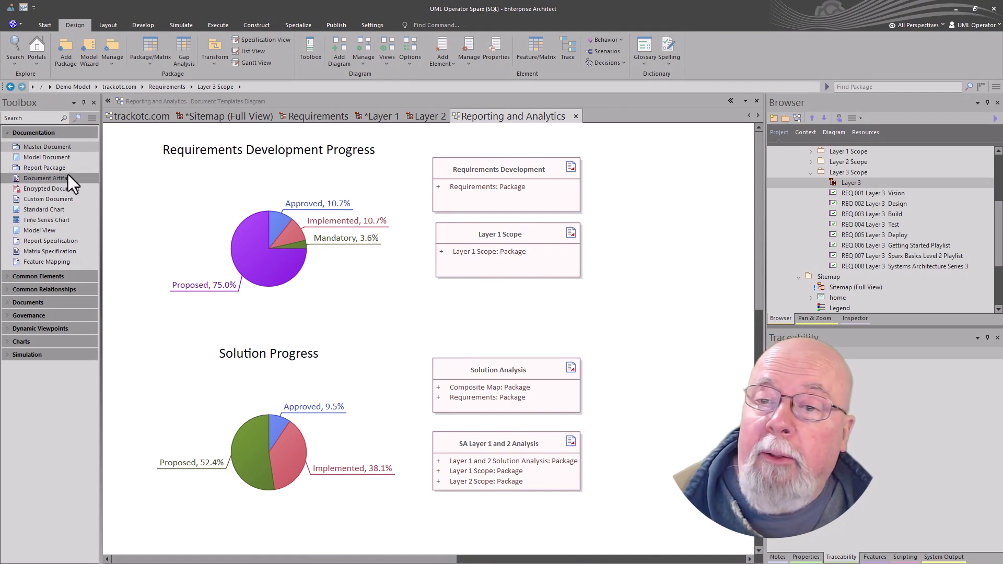
- Inspect the Solution Analysis and Requirements Development report elements, and collapse the Layer 3 Scope package in the project tree
left_click(481, 369)
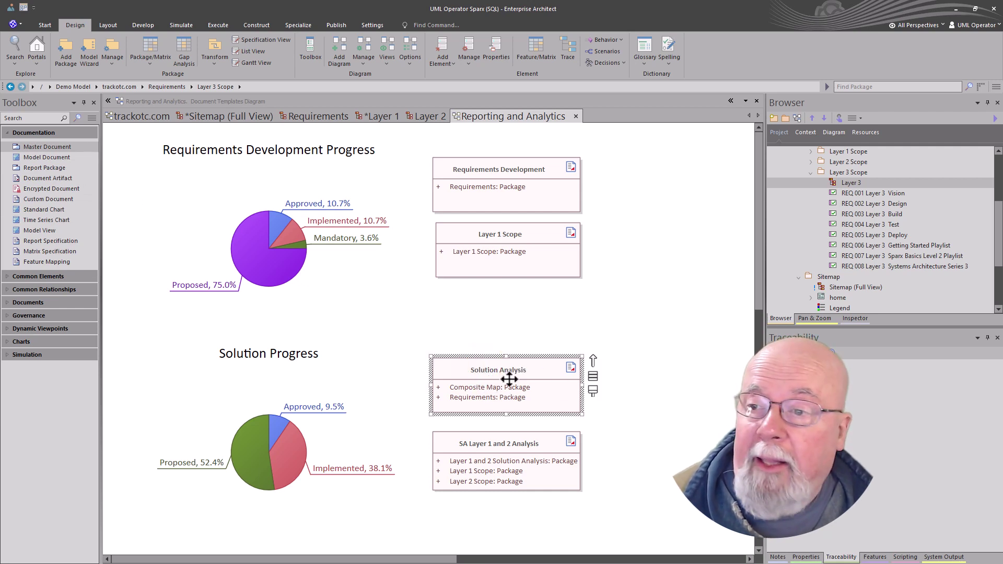
left_click_drag(531, 207, 538, 197)
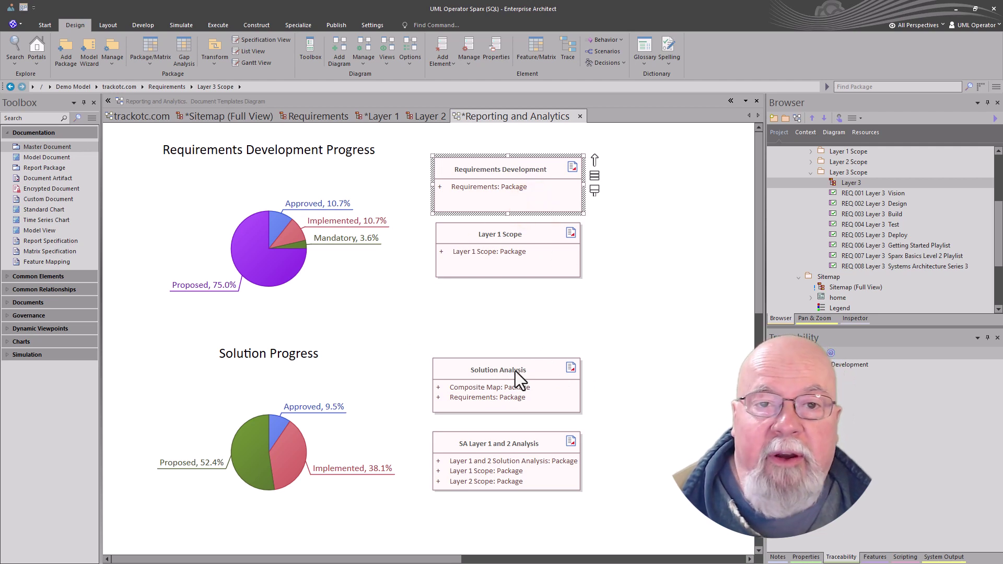
left_click(811, 173)
scroll(878, 181, "up", 2)
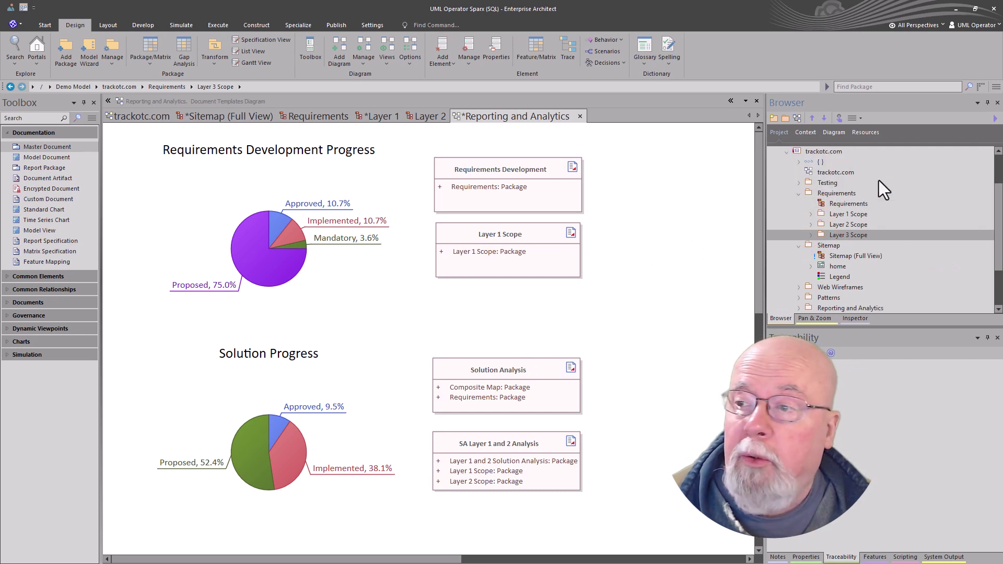